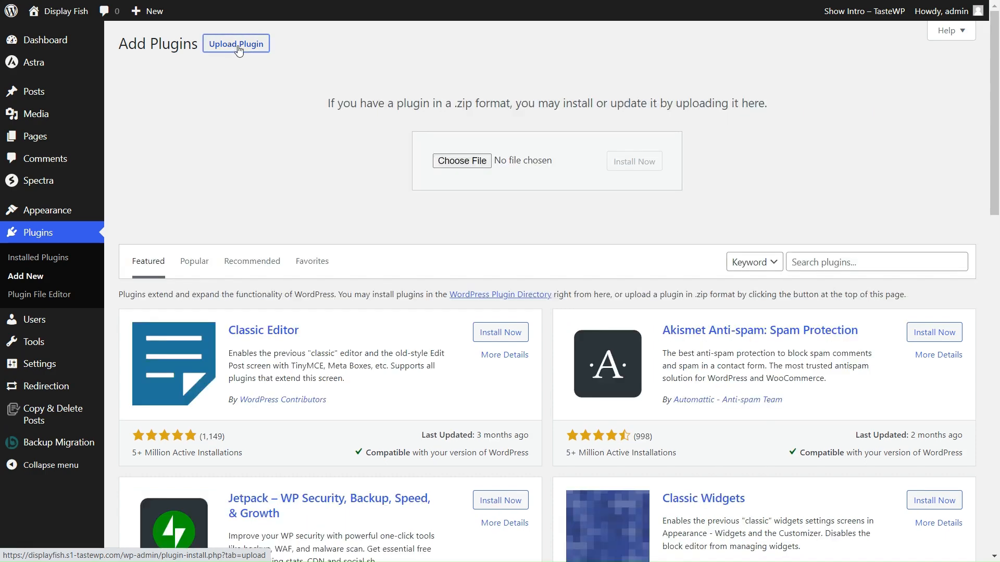
# Step: Install the Starbox New plugin from its zip file and activate it
pyautogui.click(485, 166)
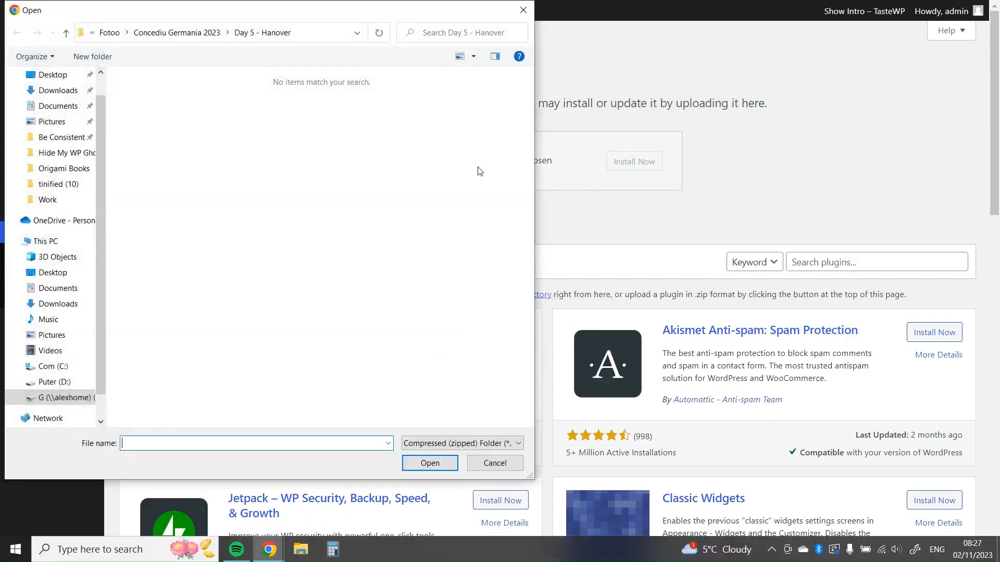
pyautogui.doubleClick(484, 166)
pyautogui.click(633, 162)
pyautogui.click(164, 144)
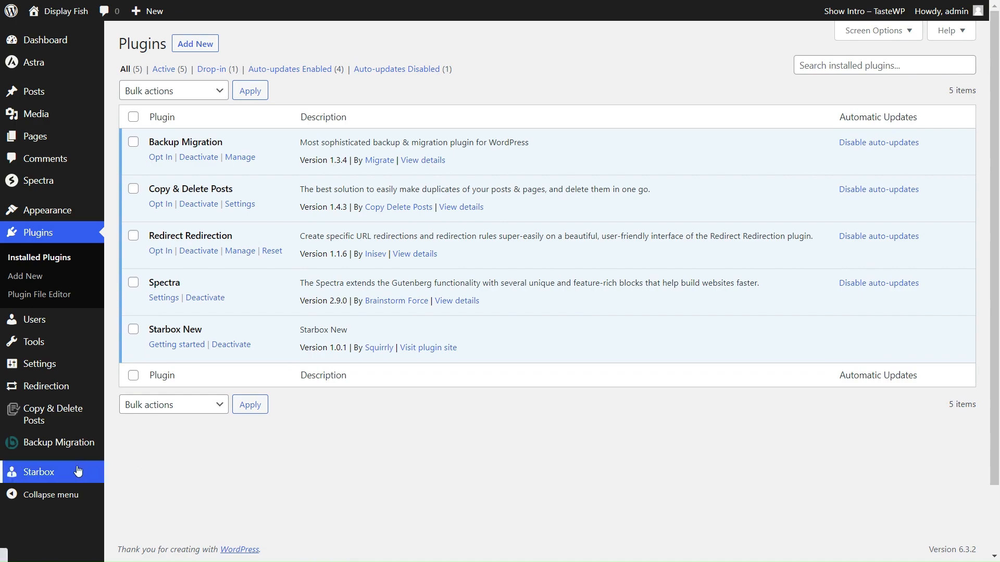
# Step: Open Starbox's first time setup and choose the non-admin user as the author to register
pyautogui.moveTo(83, 368)
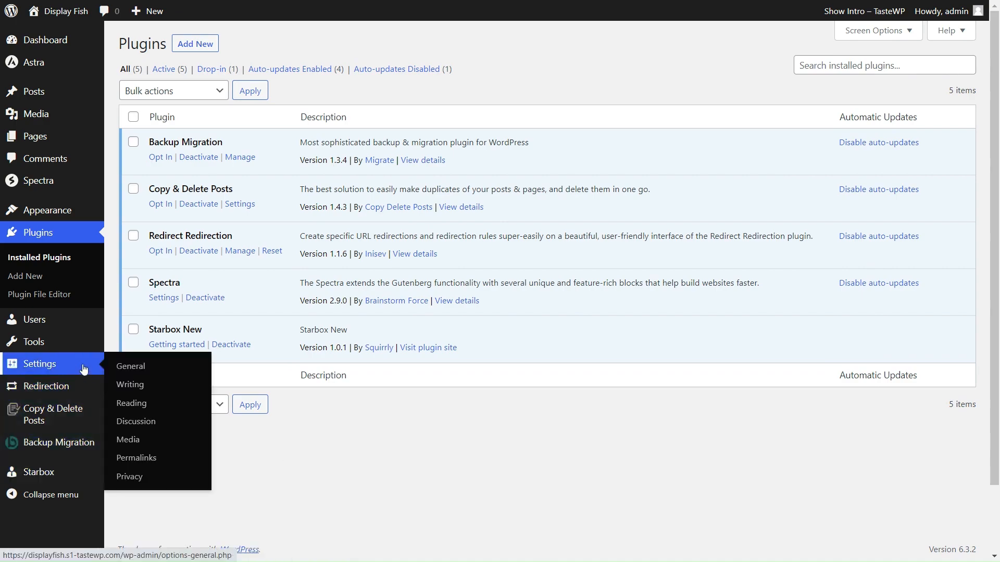
pyautogui.click(77, 477)
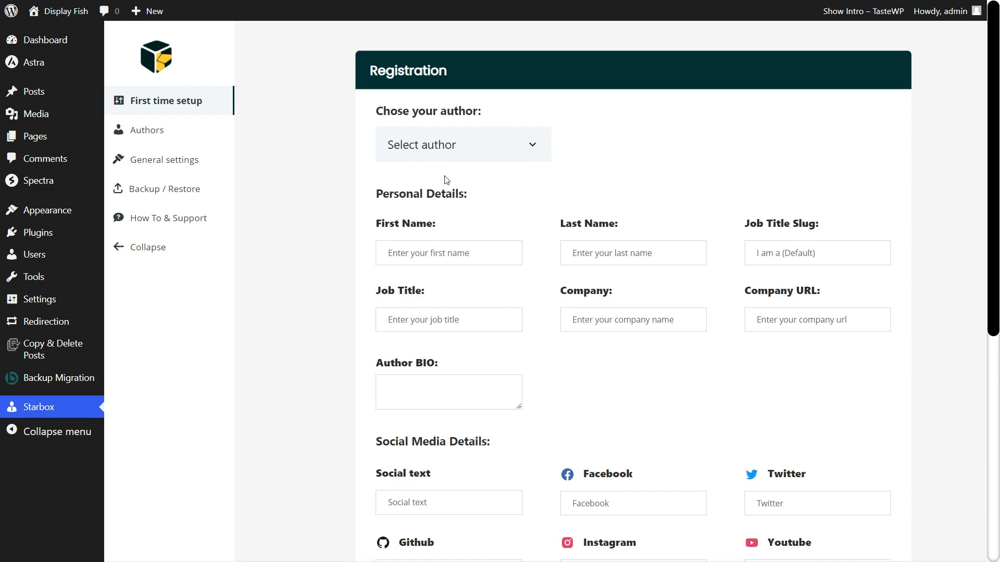
pyautogui.click(466, 149)
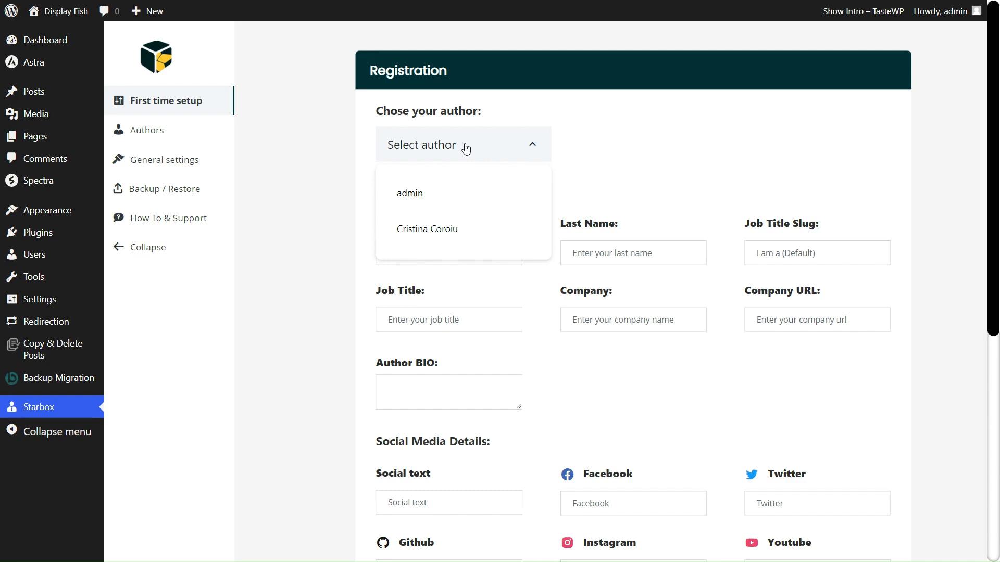
pyautogui.click(470, 229)
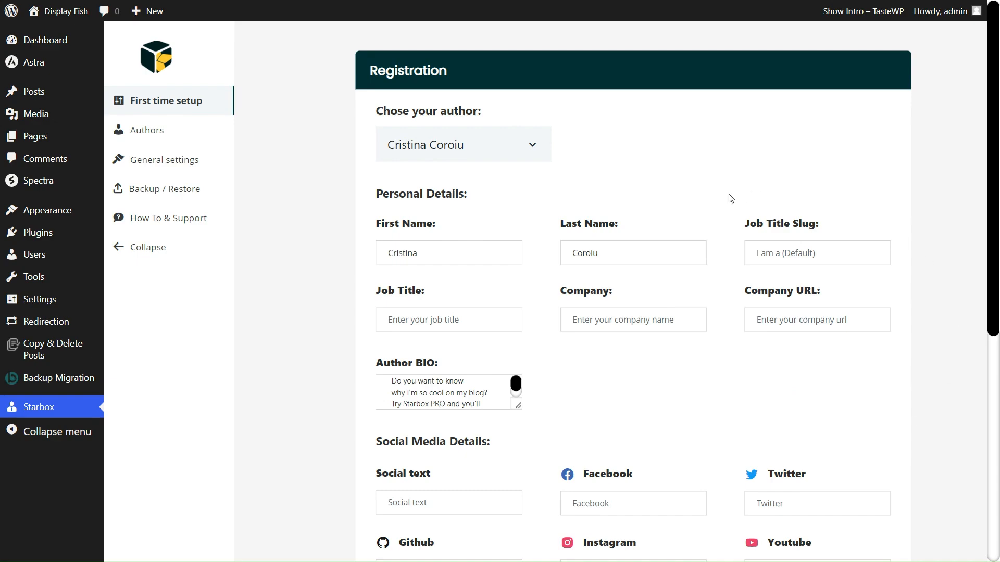
# Step: Set the author's job title to "Artist" and the job title slug to "I am an"
pyautogui.scroll(-1, 852, 367)
pyautogui.scroll(-3, 806, 286)
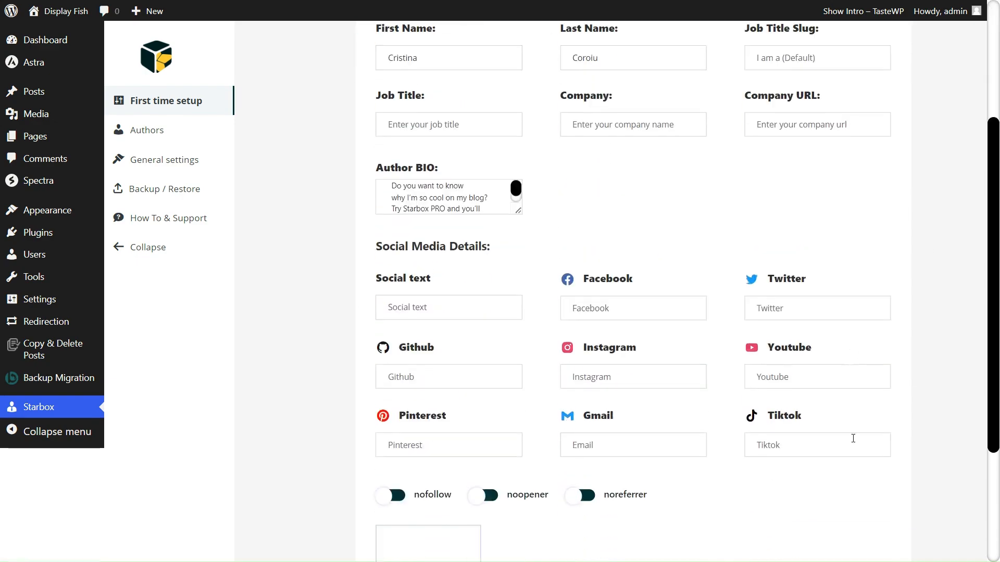
pyautogui.scroll(-1, 837, 402)
pyautogui.scroll(-2, 672, 451)
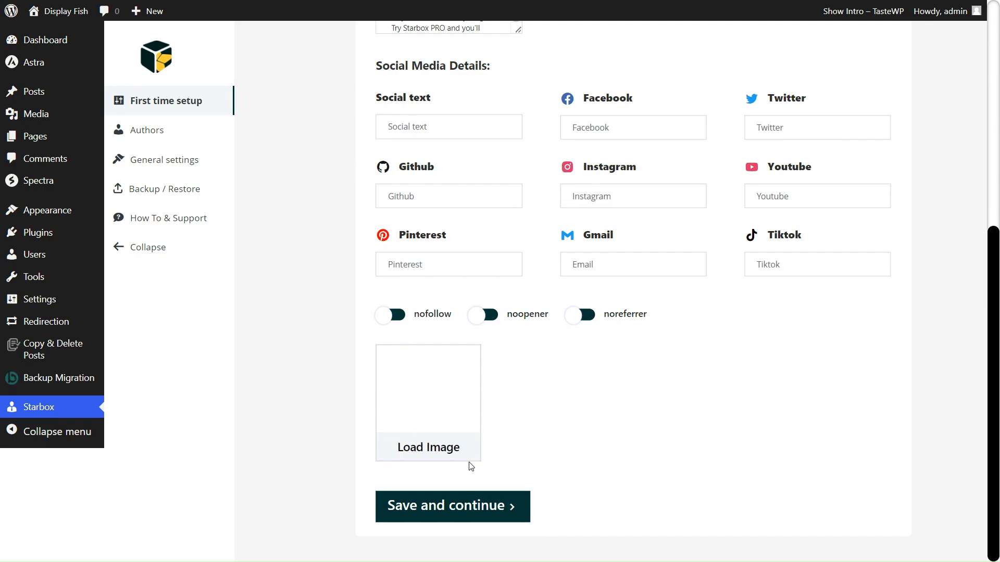
pyautogui.scroll(6, 472, 466)
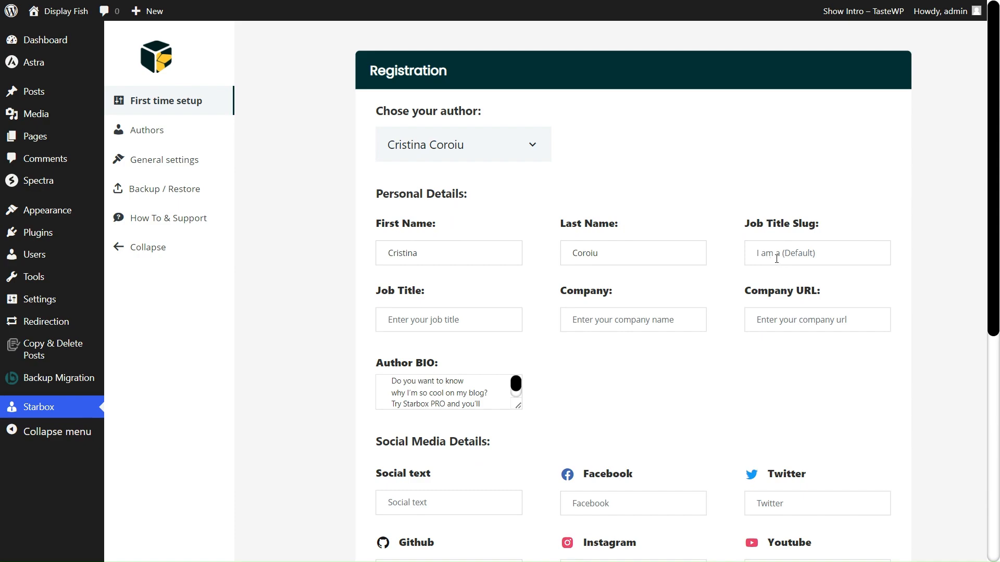
pyautogui.click(436, 321)
pyautogui.write('Artist')
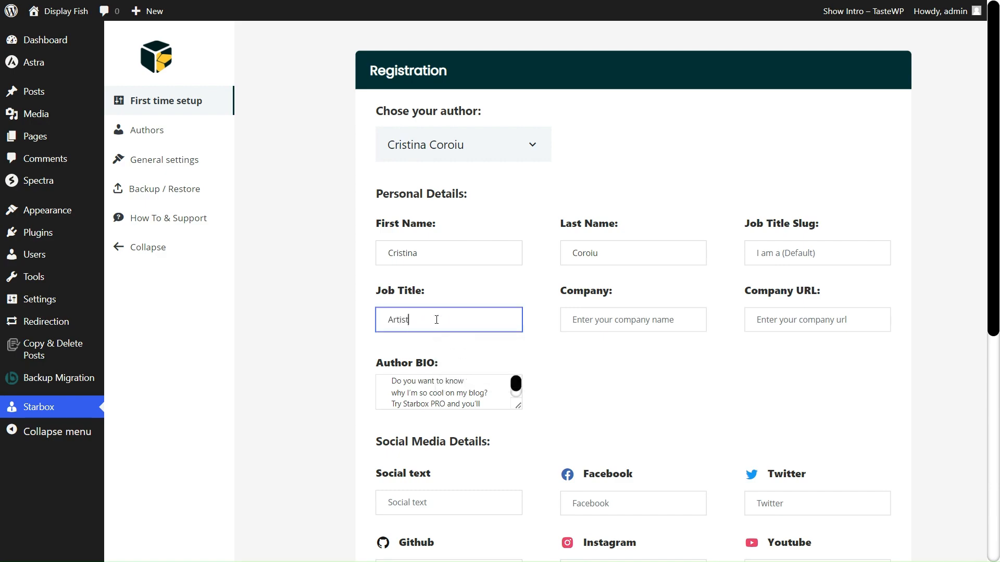
pyautogui.click(557, 365)
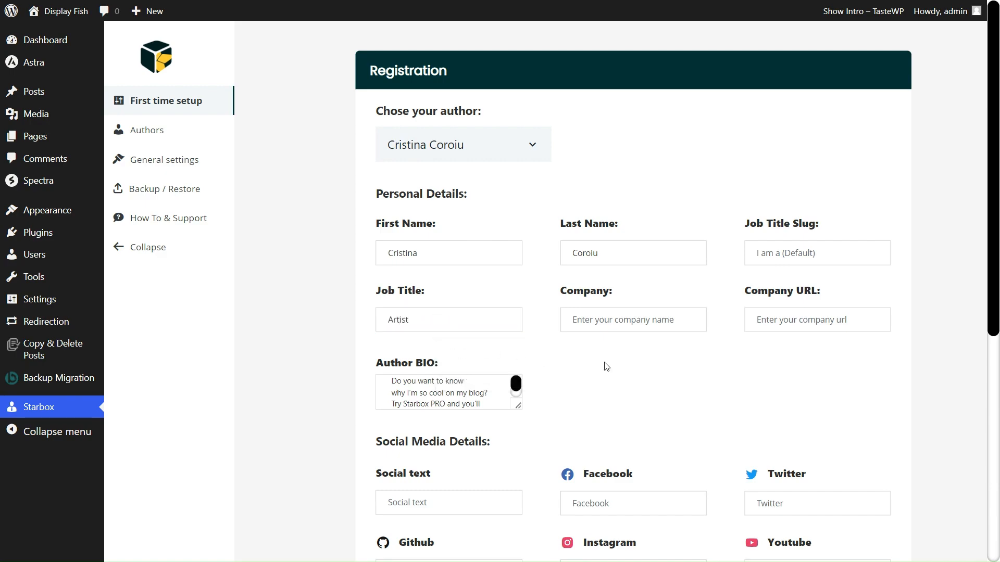
pyautogui.click(783, 256)
pyautogui.write('I am an')
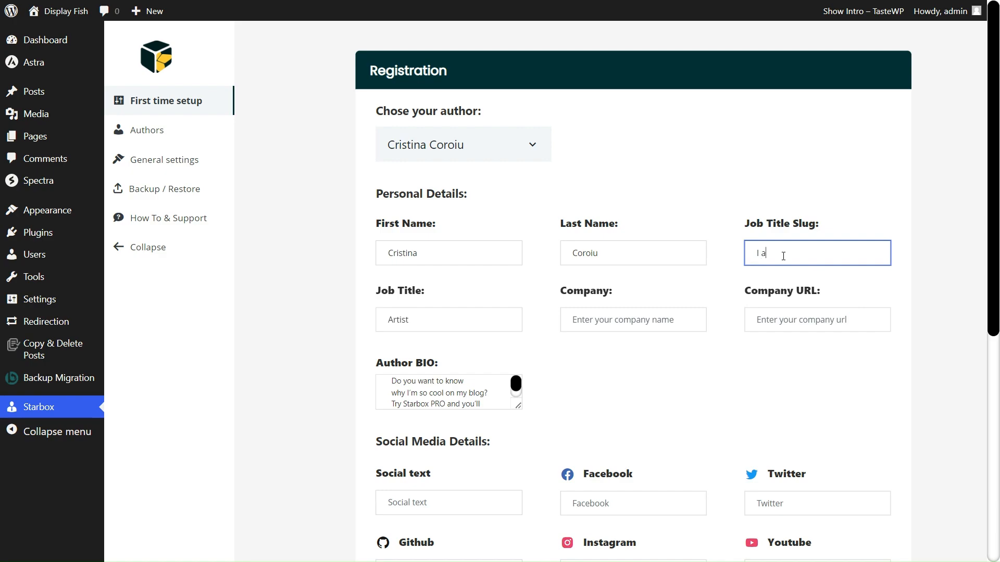
pyautogui.click(682, 401)
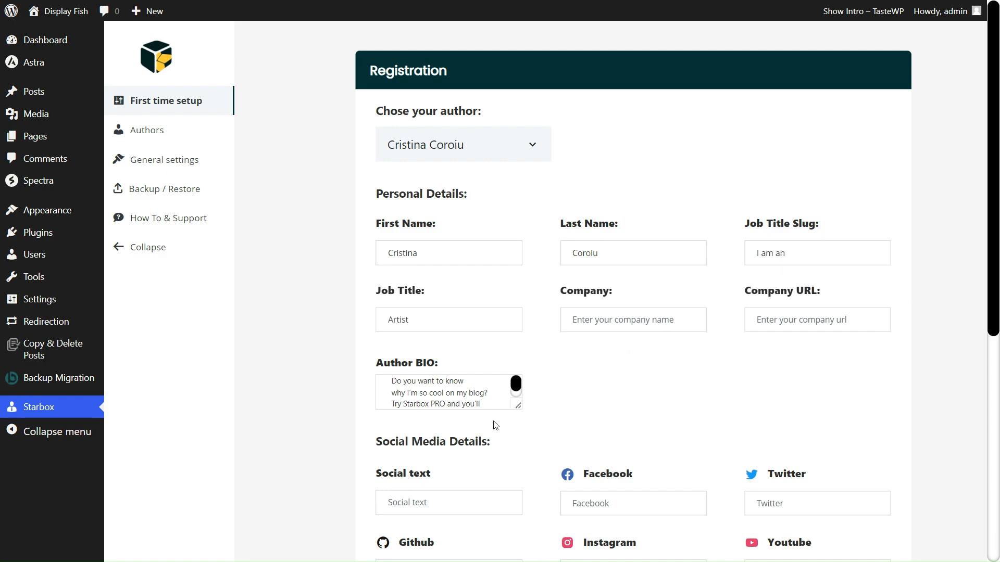
# Step: Enlarge the Author BIO text box so that the whole biography fits in it
pyautogui.scroll(-2, 495, 424)
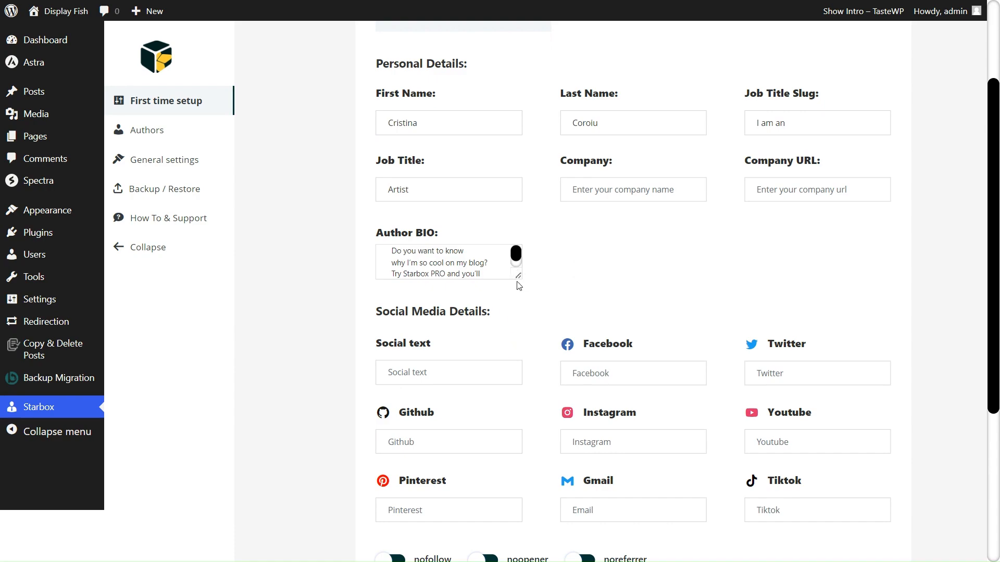
pyautogui.moveTo(516, 276); pyautogui.dragTo(532, 326)
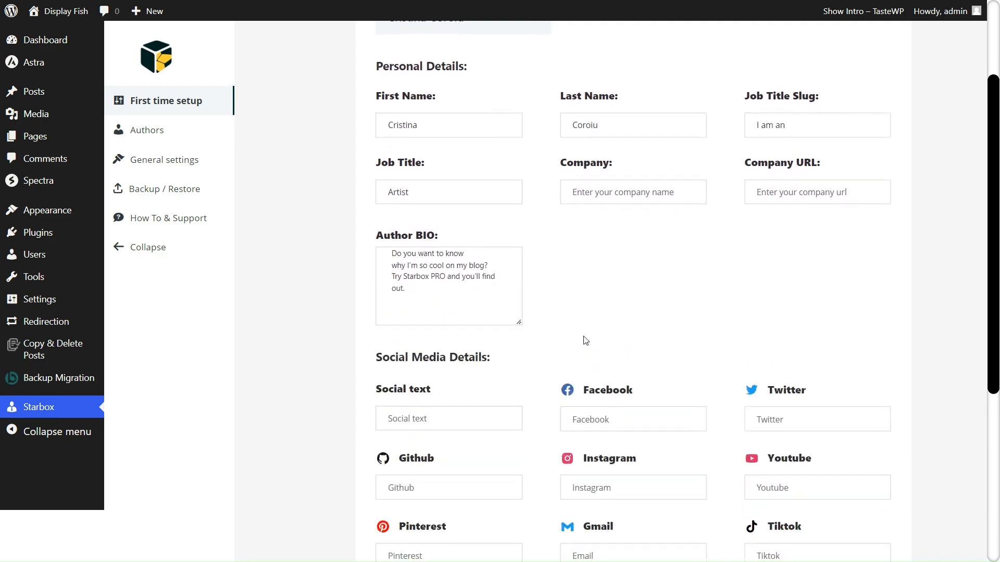
# Step: Enter the placeholder "a" for the author's Facebook, Twitter, Instagram, Pinterest and Tiktok details
pyautogui.scroll(-2, 573, 341)
pyautogui.scroll(-1, 578, 340)
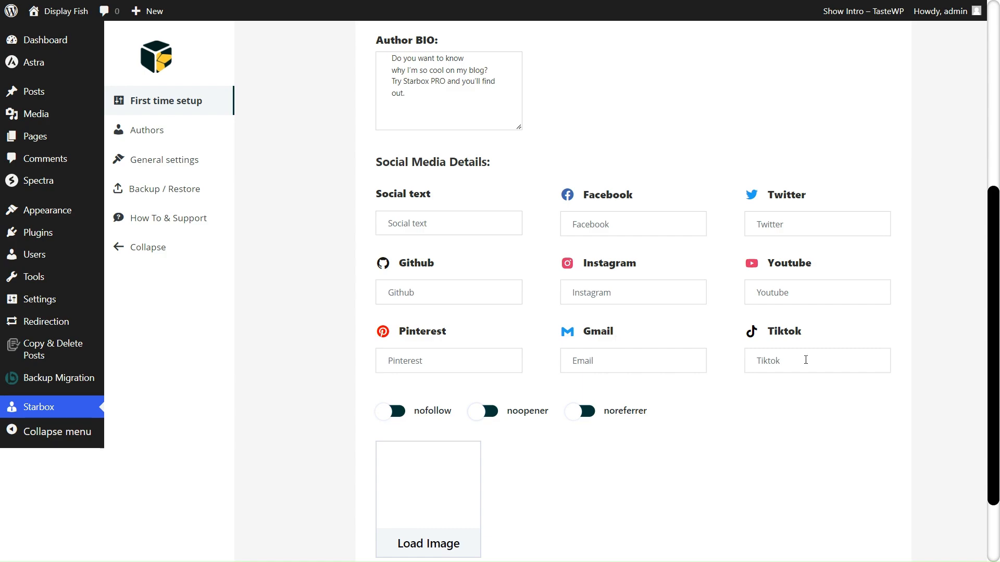
pyautogui.click(651, 230)
pyautogui.write('a')
pyautogui.click(759, 226)
pyautogui.write('a')
pyautogui.click(602, 283)
pyautogui.write('a')
pyautogui.click(491, 359)
pyautogui.write('a')
pyautogui.click(763, 359)
pyautogui.write('a')
pyautogui.click(727, 458)
# Step: Load cora-1.png from the media library as the author image, and save the registration to continue
pyautogui.scroll(-2, 728, 458)
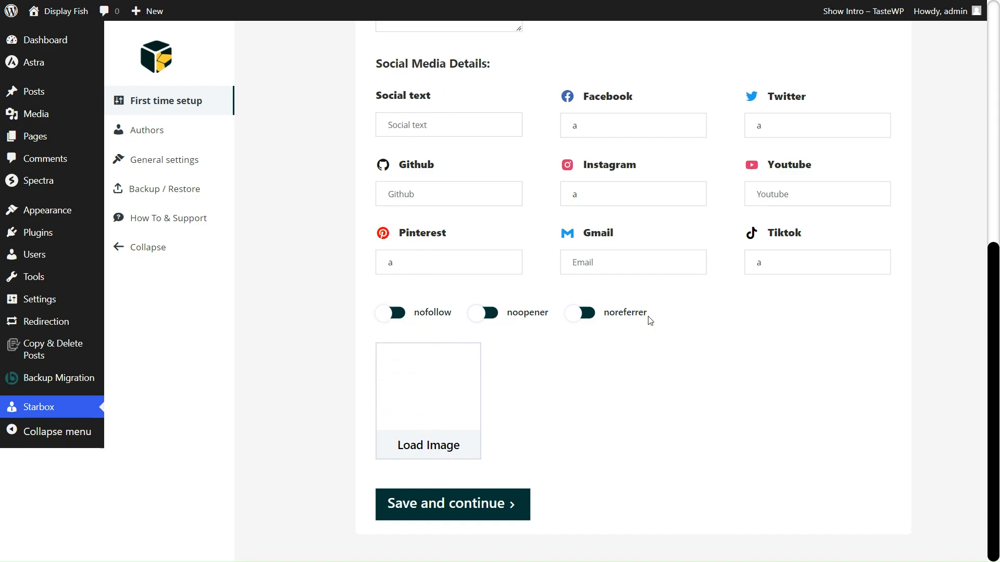
pyautogui.click(455, 452)
pyautogui.click(280, 178)
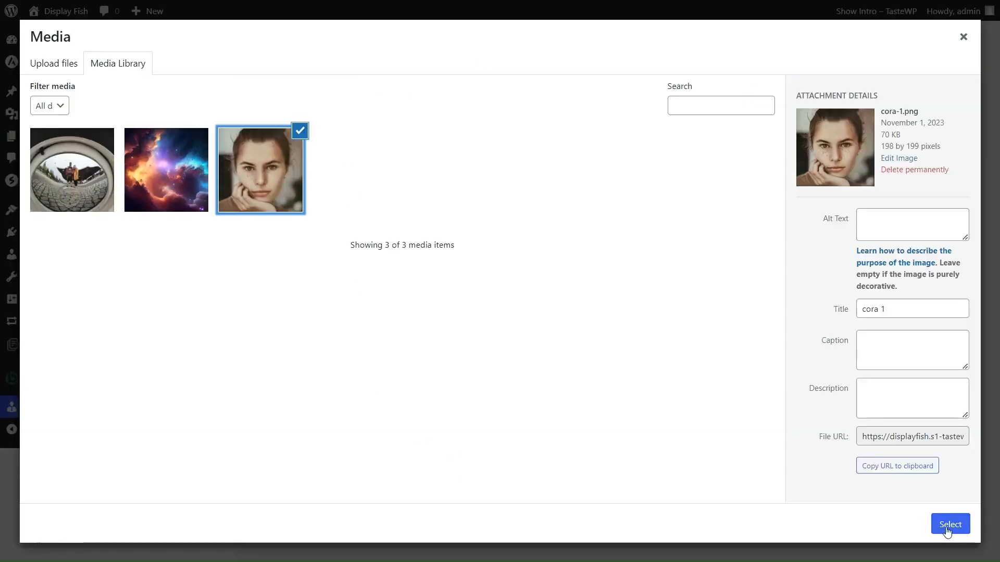
pyautogui.click(946, 530)
pyautogui.click(473, 507)
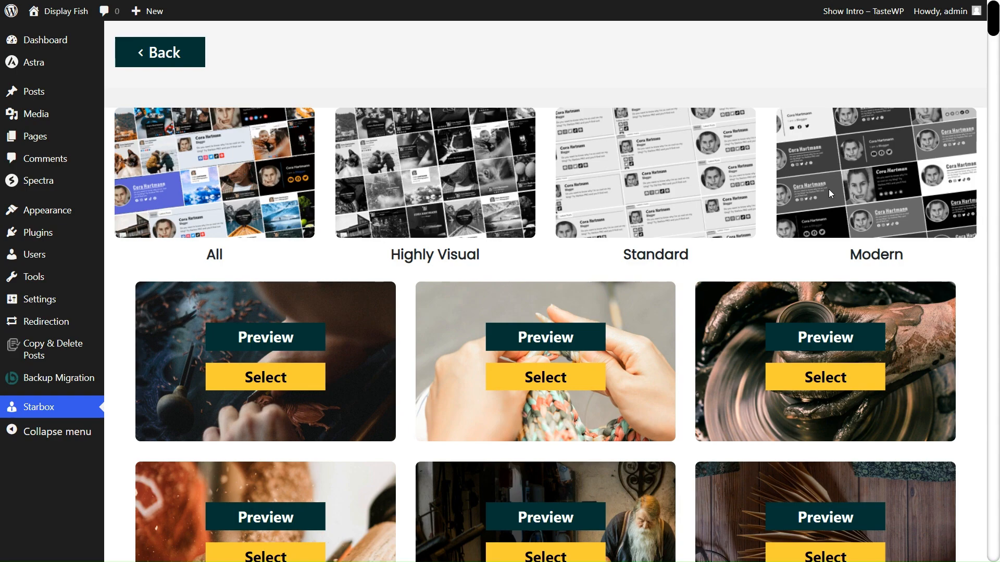
# Step: Browse the Highly Visual, Standard and Modern theme categories and return to the Standard themes
pyautogui.moveTo(992, 44); pyautogui.dragTo(993, 24)
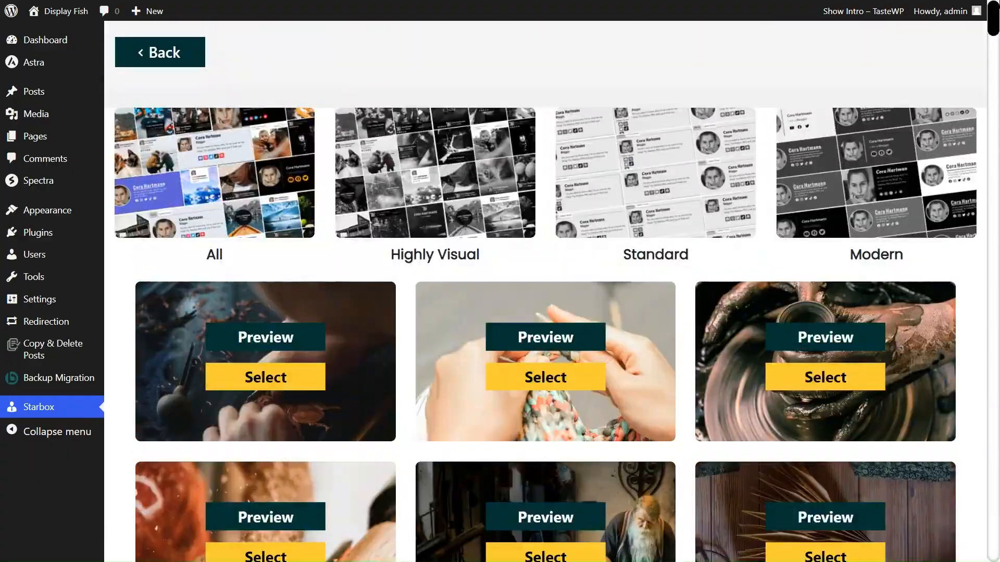
pyautogui.click(423, 191)
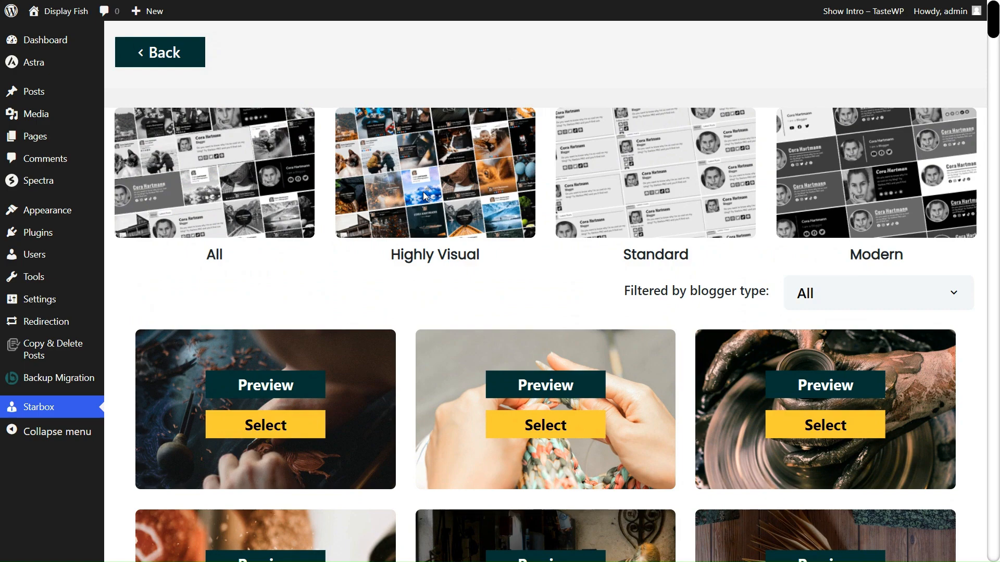
pyautogui.click(692, 223)
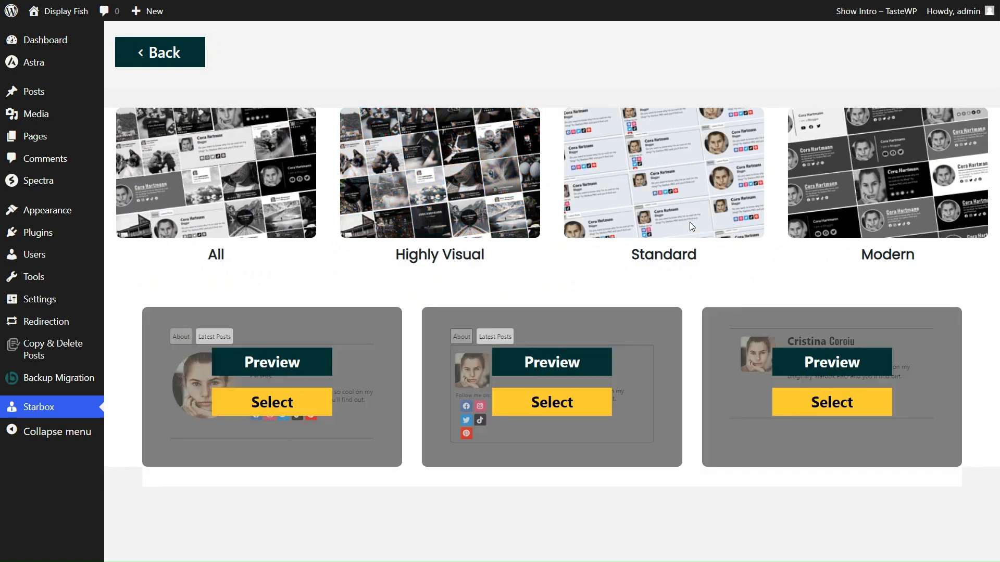
pyautogui.click(874, 217)
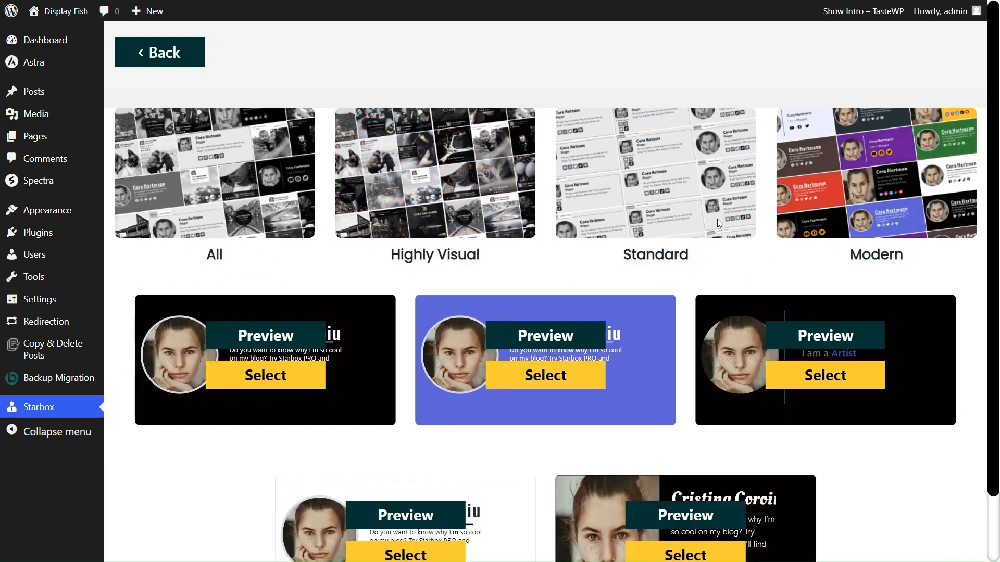
pyautogui.click(678, 220)
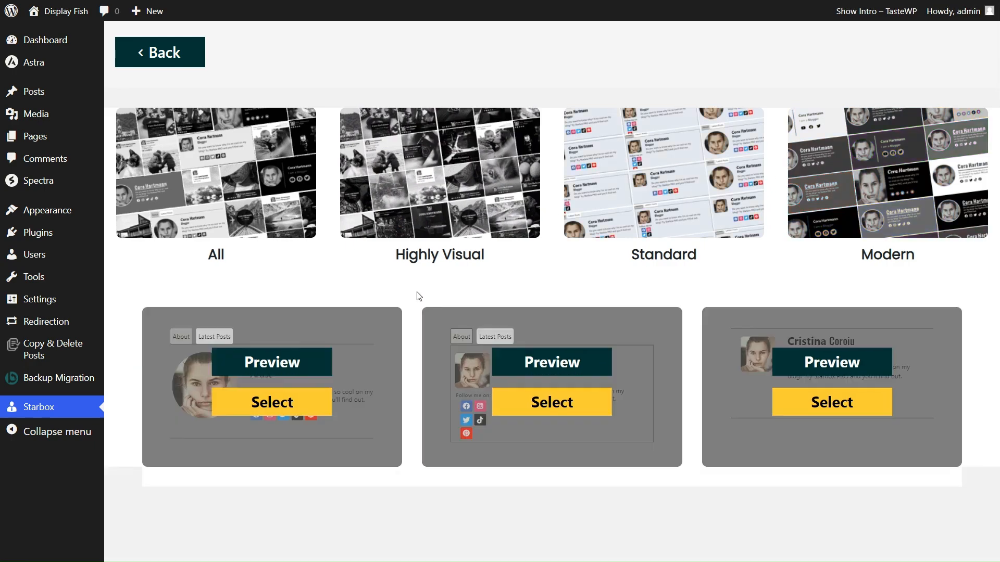
# Step: Preview each of the three Standard themes in turn, closing every preview
pyautogui.click(299, 364)
pyautogui.click(876, 465)
pyautogui.click(592, 365)
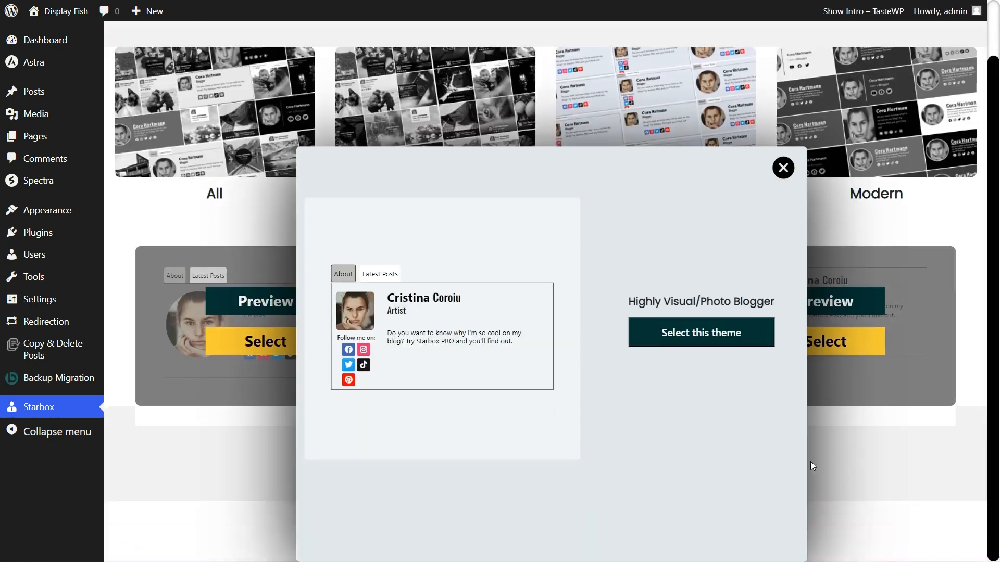
pyautogui.click(861, 452)
pyautogui.click(864, 376)
pyautogui.click(951, 423)
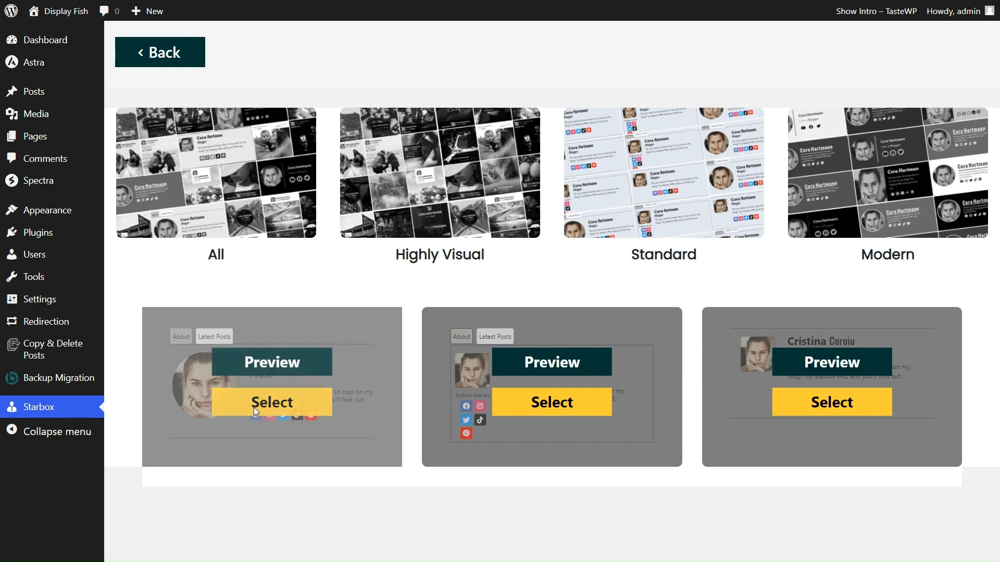
# Step: Select the first Standard theme, with the round photo, and return to the theme gallery to change it
pyautogui.click(282, 407)
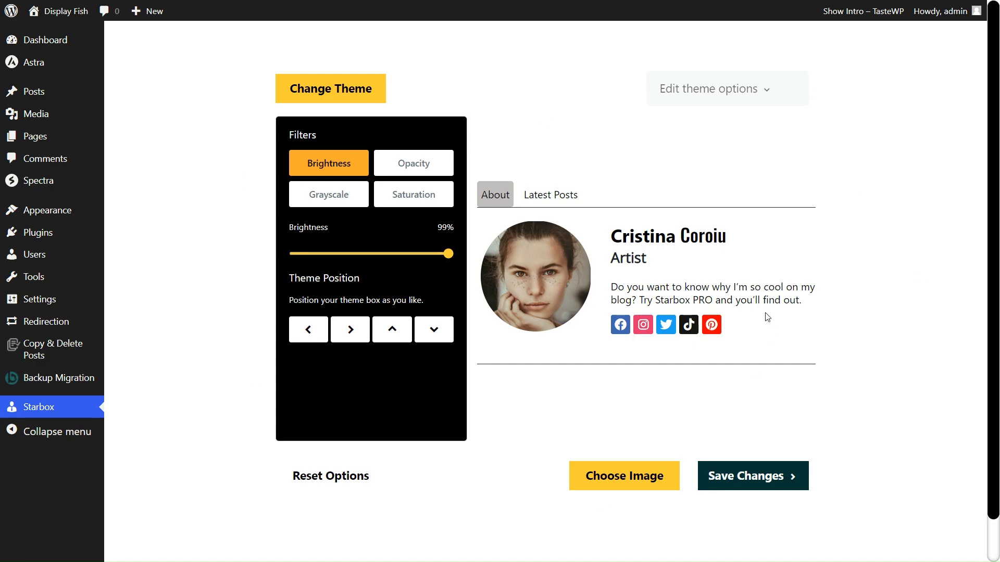
pyautogui.click(362, 90)
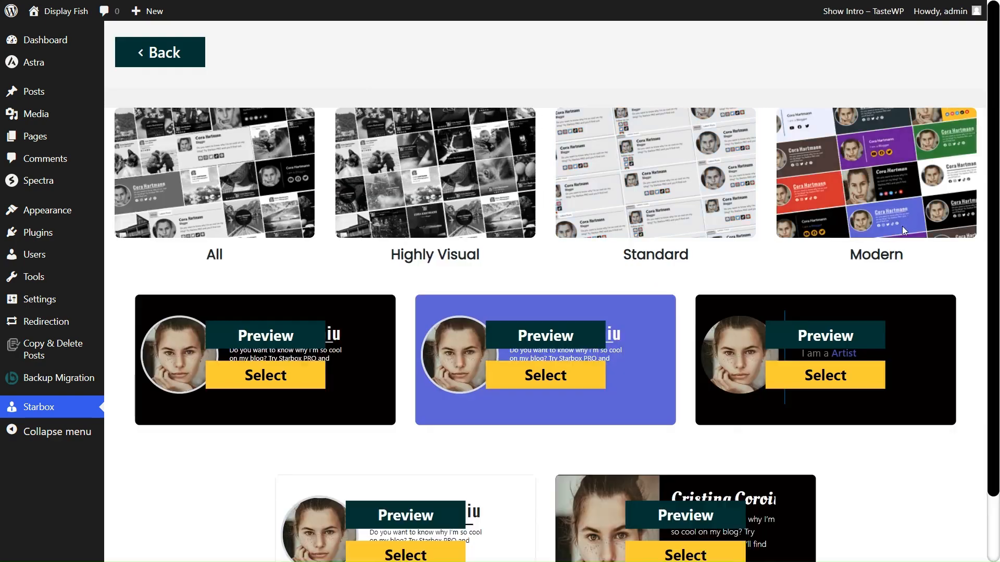
# Step: Preview the first and third black Modern themes, the white one and the large-photo one, closing each preview
pyautogui.scroll(-1, 948, 461)
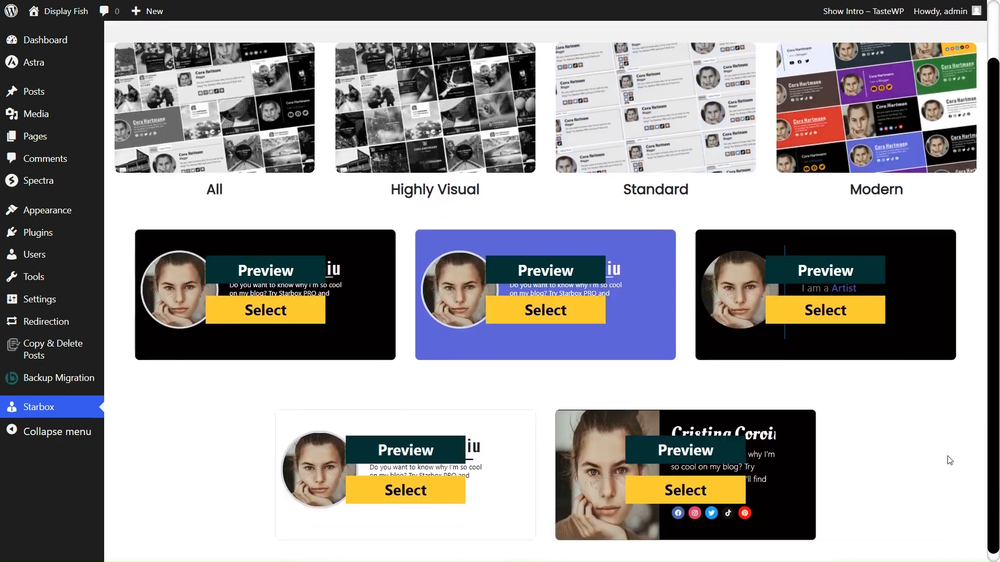
pyautogui.click(293, 270)
pyautogui.click(852, 269)
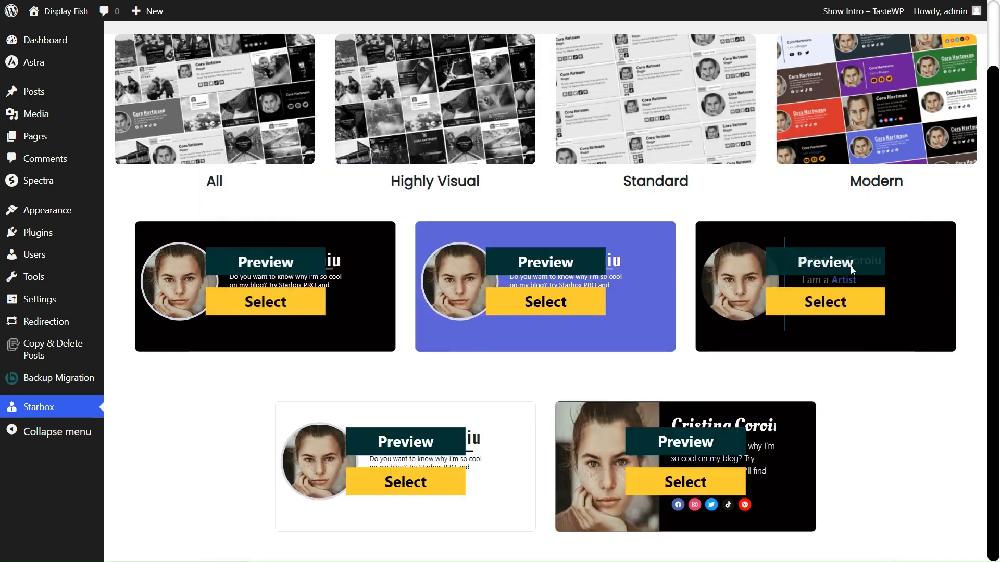
pyautogui.click(899, 436)
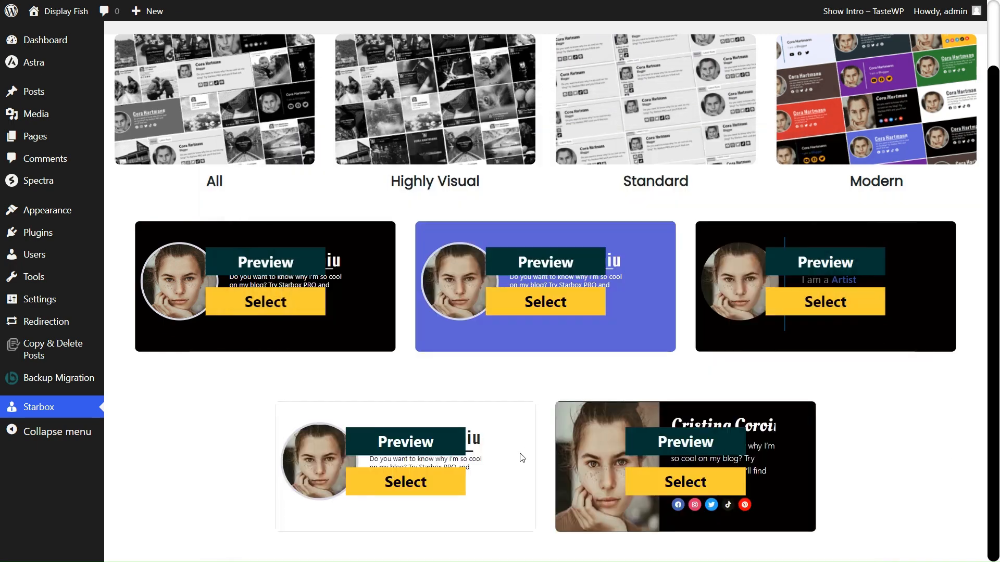
pyautogui.click(427, 444)
pyautogui.click(883, 407)
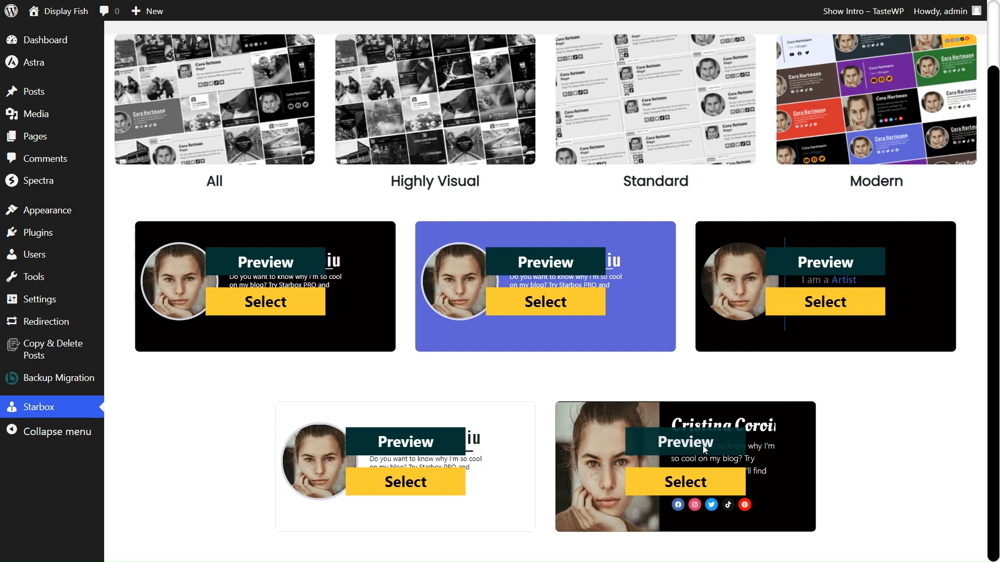
pyautogui.click(696, 449)
pyautogui.click(883, 419)
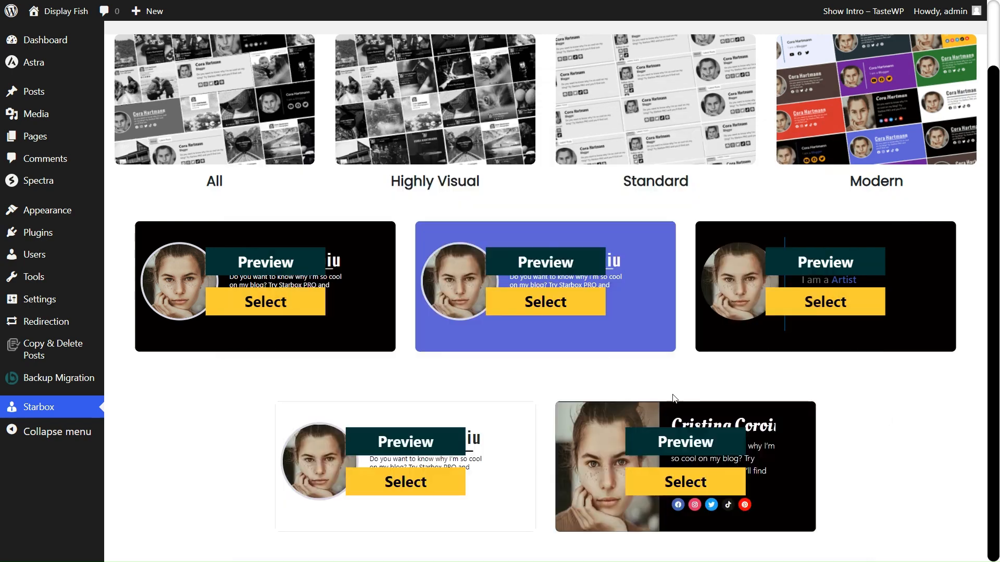
# Step: Show the Highly Visual themes and point out their blogger type filter
pyautogui.click(448, 107)
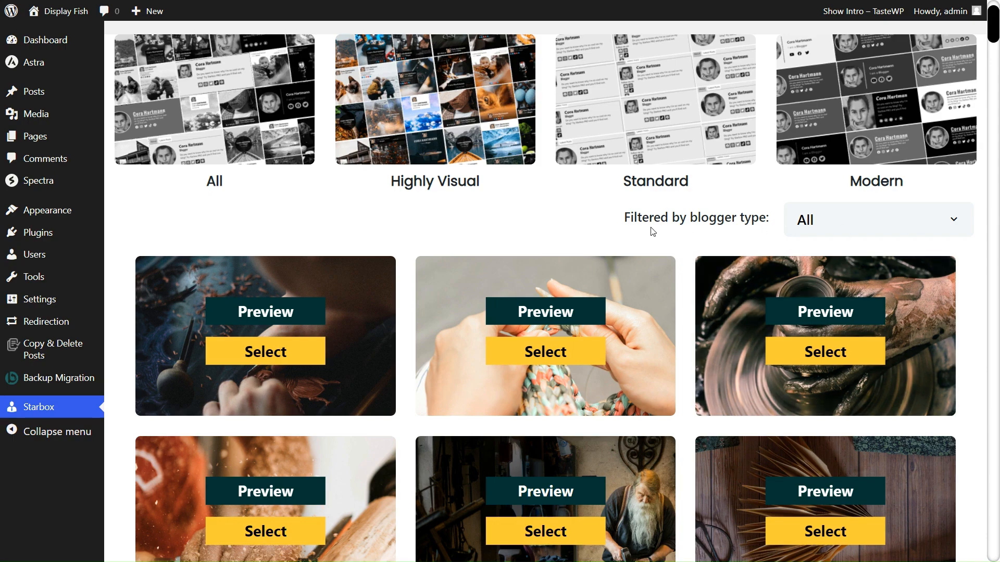
pyautogui.moveTo(624, 219); pyautogui.dragTo(771, 221)
pyautogui.click(774, 244)
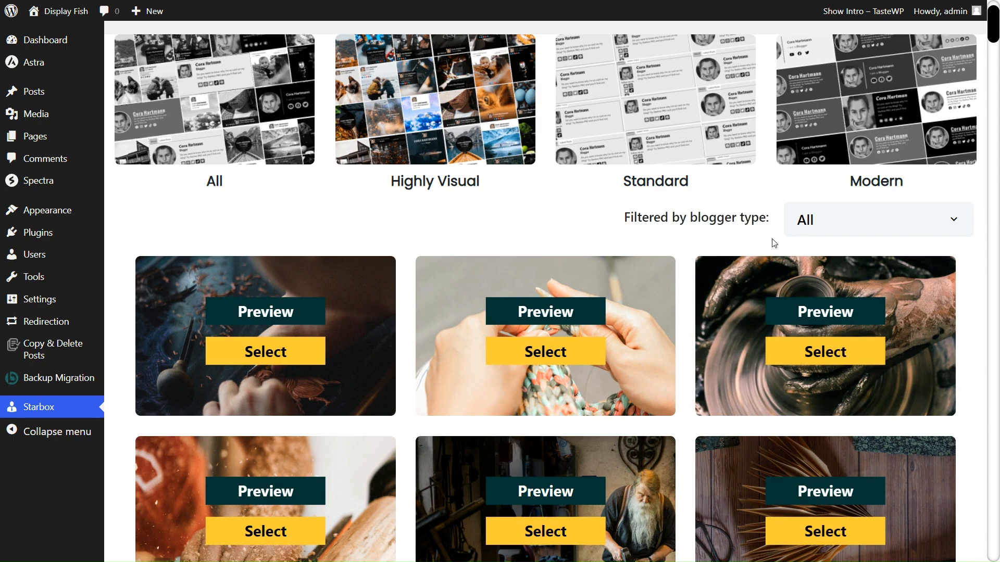
# Step: Browse the blogger type filter options, filter the Highly Visual themes by Crafts, and view the matching themes
pyautogui.click(830, 224)
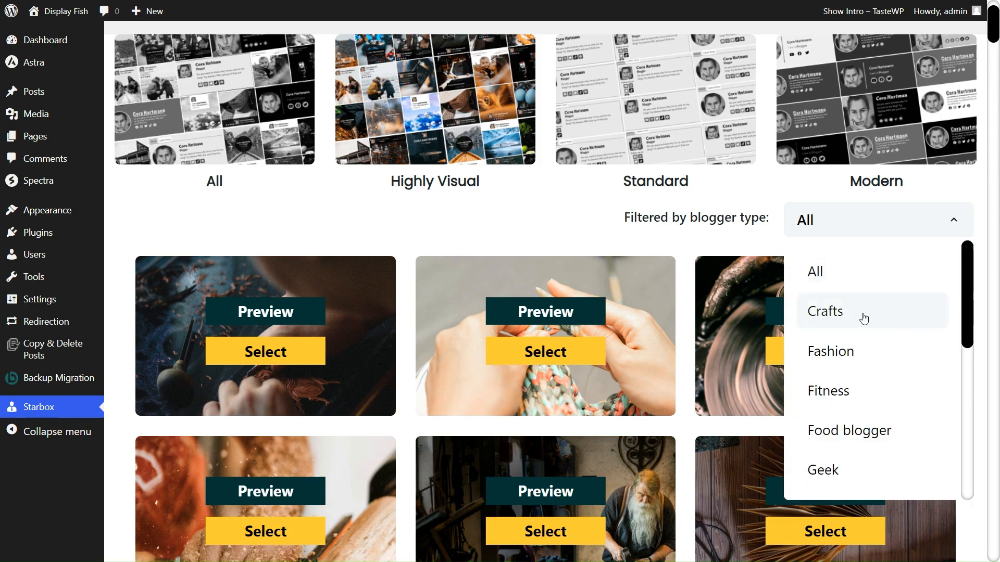
pyautogui.scroll(-5, 863, 319)
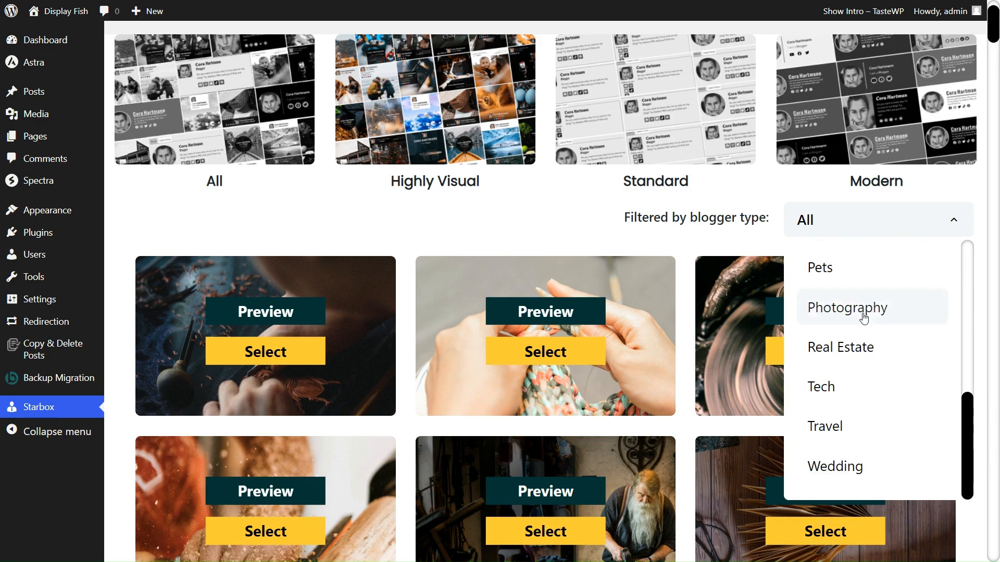
pyautogui.scroll(-2, 864, 319)
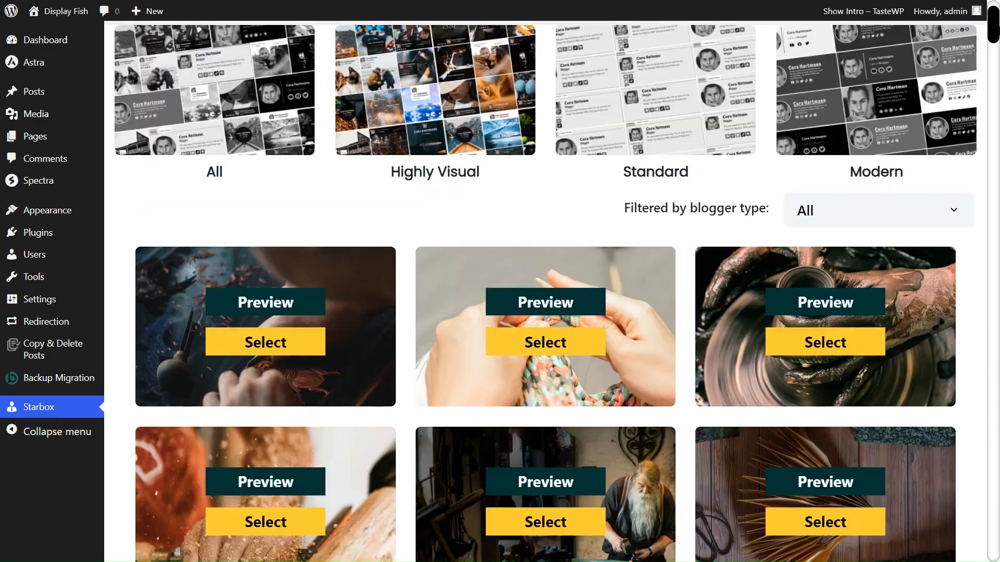
pyautogui.click(797, 215)
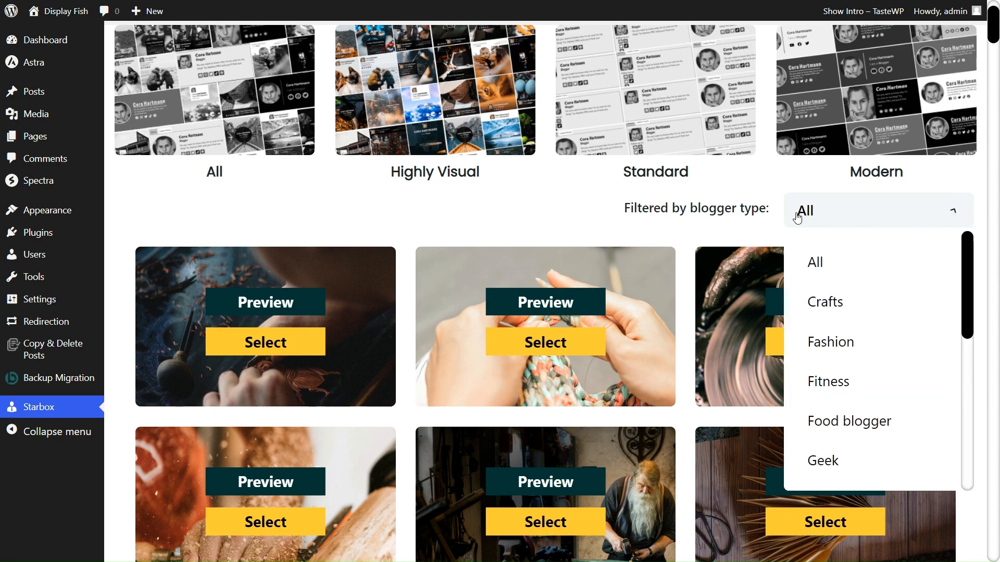
pyautogui.click(826, 291)
pyautogui.scroll(-4, 951, 310)
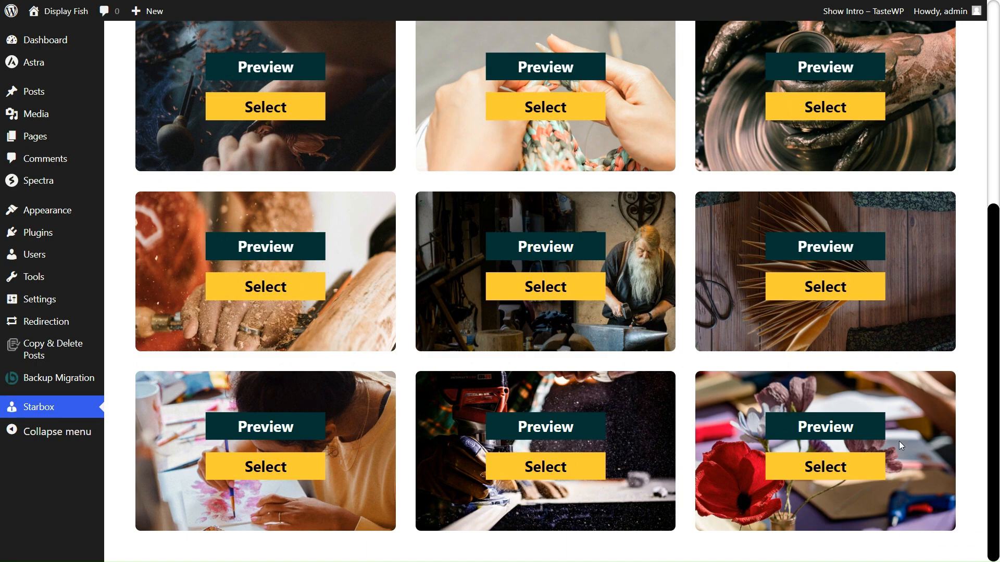
pyautogui.scroll(1, 976, 322)
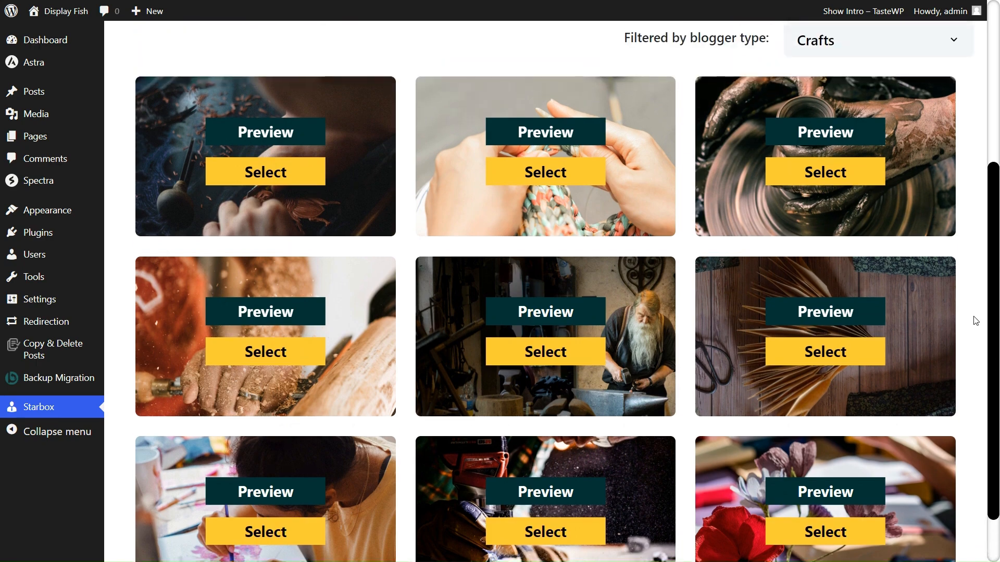
# Step: Filter the Highly Visual themes by Fashion, Fitness and Food blogger in turn
pyautogui.click(953, 57)
pyautogui.click(904, 170)
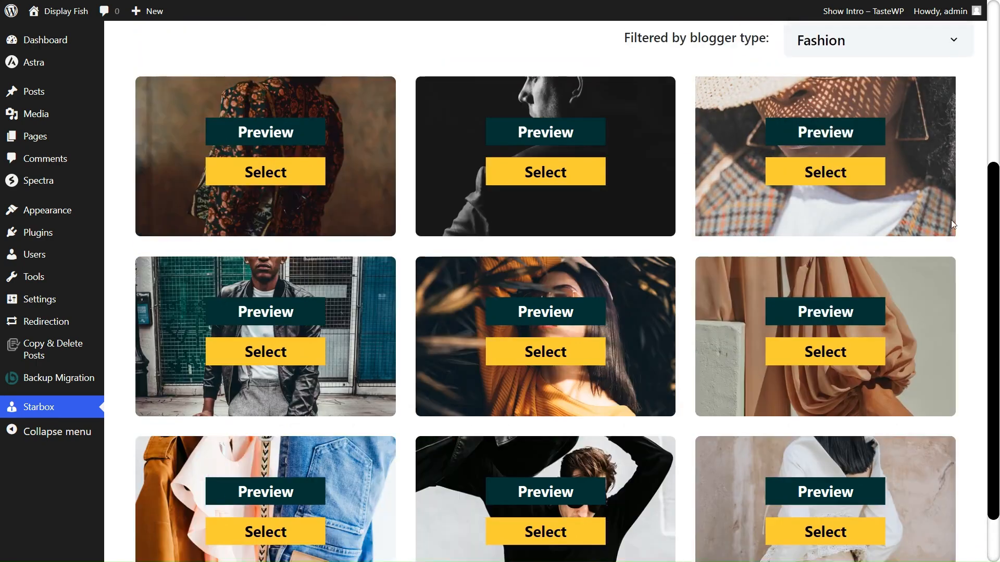
pyautogui.click(891, 49)
pyautogui.click(843, 211)
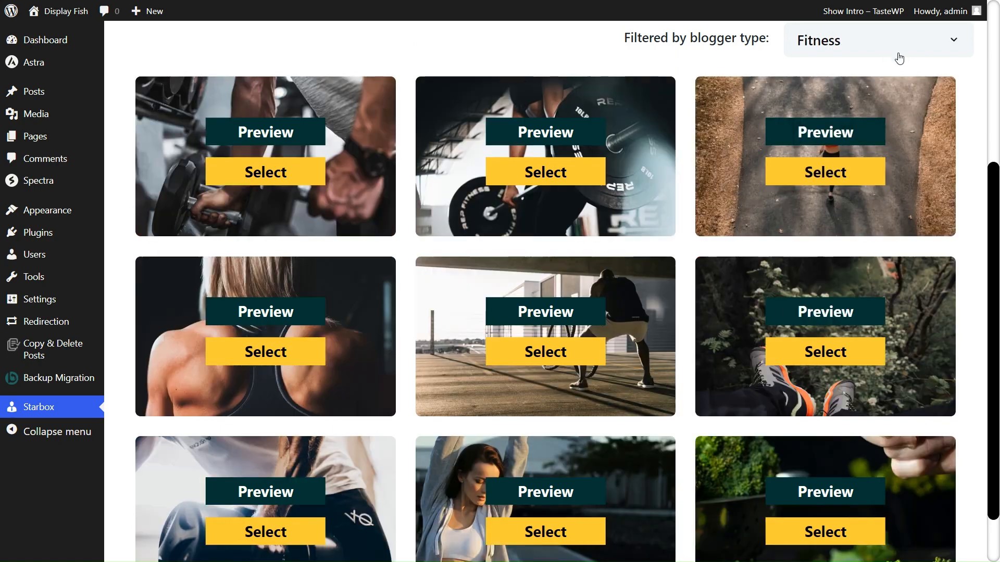
pyautogui.click(897, 52)
pyautogui.click(868, 258)
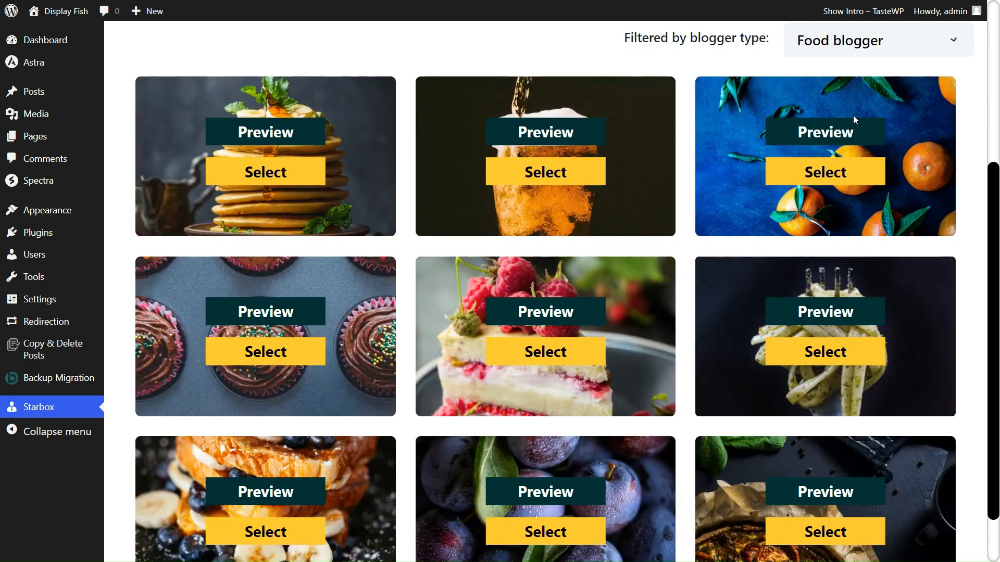
# Step: Filter the Highly Visual themes by Geek, Holiday and Parenting in turn
pyautogui.click(836, 49)
pyautogui.scroll(-1, 856, 228)
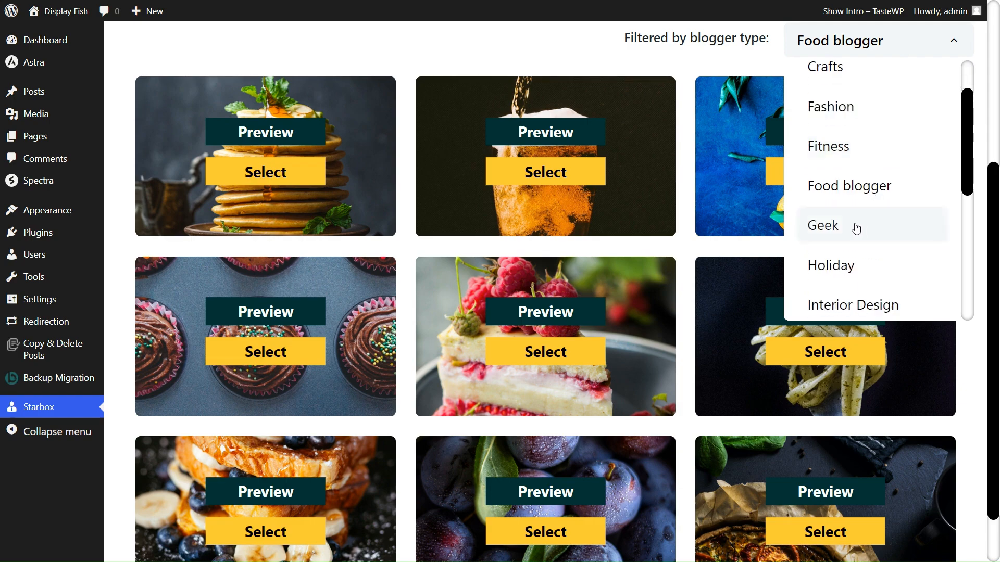
pyautogui.click(856, 228)
pyautogui.click(848, 41)
pyautogui.click(891, 202)
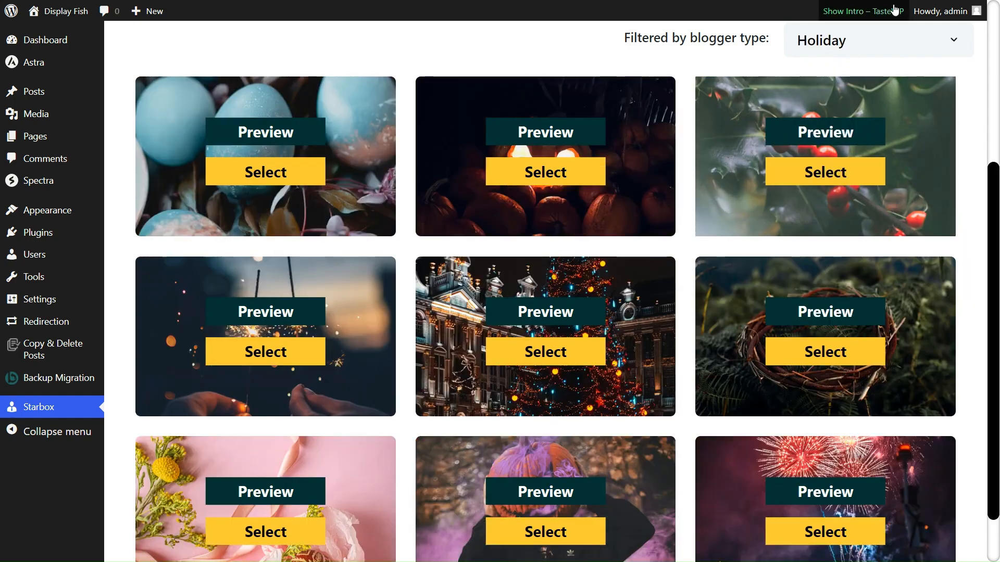
pyautogui.click(892, 49)
pyautogui.click(883, 265)
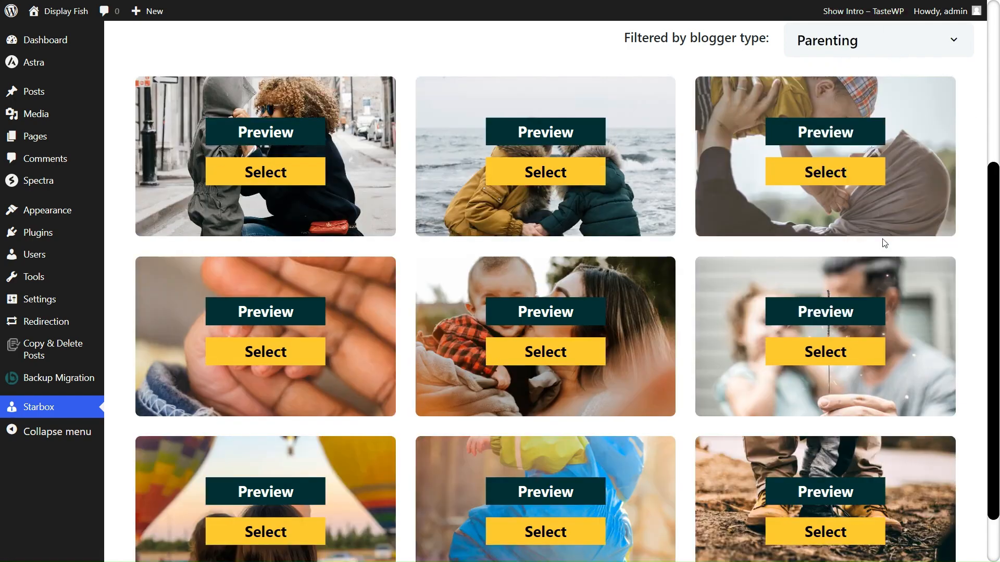
# Step: Filter the Highly Visual themes by Interior Design, Pets and Photography in turn
pyautogui.click(850, 49)
pyautogui.click(825, 240)
pyautogui.click(815, 52)
pyautogui.scroll(-4, 812, 250)
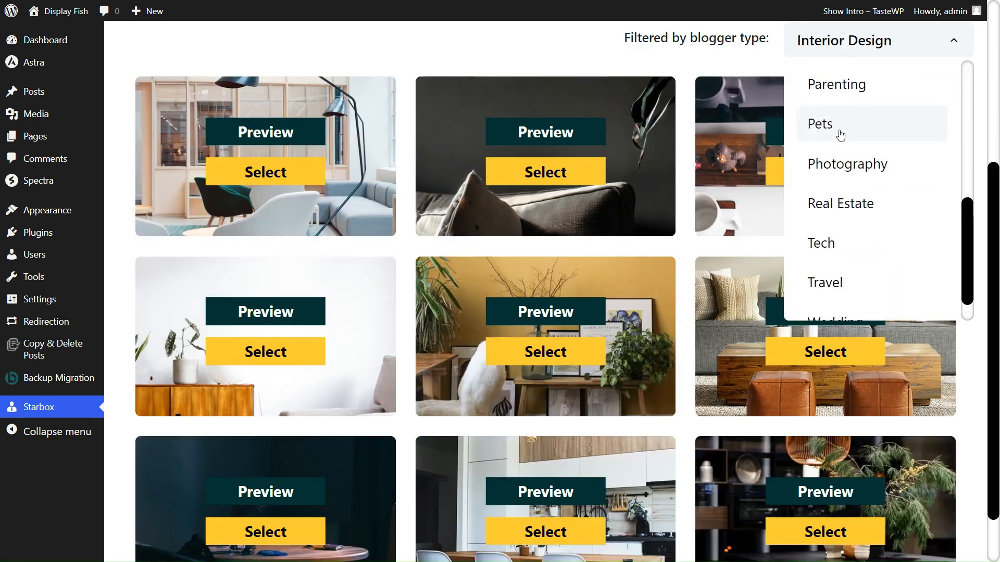
pyautogui.click(840, 135)
pyautogui.click(847, 48)
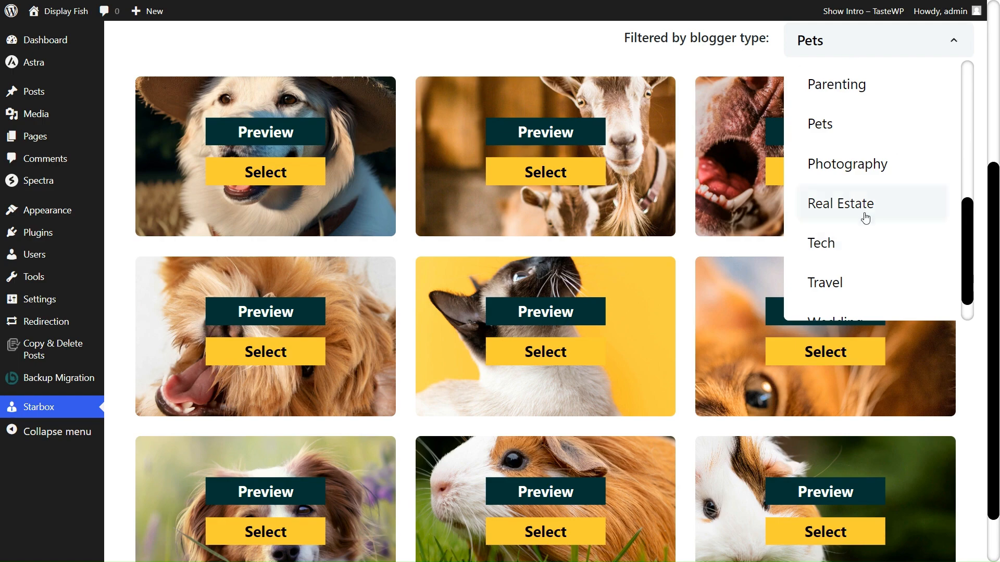
pyautogui.click(865, 166)
# Step: Filter the Highly Visual themes by Real Estate and by Tech
pyautogui.click(865, 43)
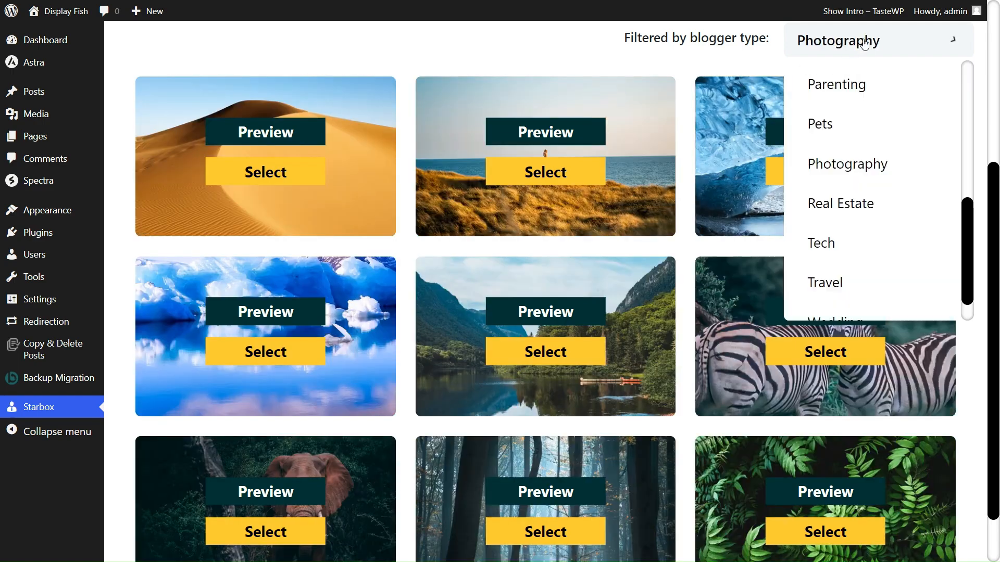
pyautogui.click(836, 204)
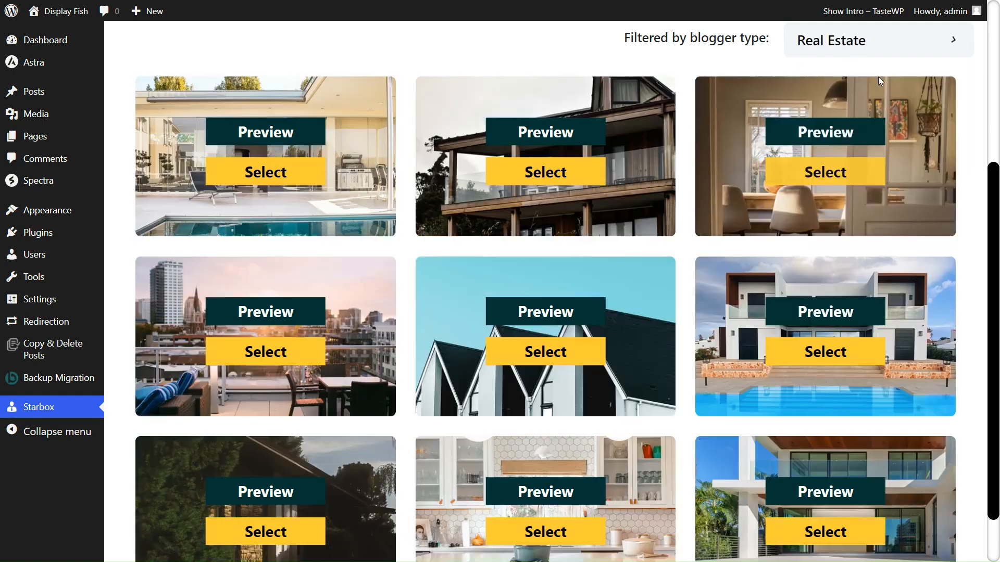
pyautogui.click(883, 49)
pyautogui.click(866, 243)
# Step: Filter the Highly Visual themes by Travel and by Wedding
pyautogui.click(864, 51)
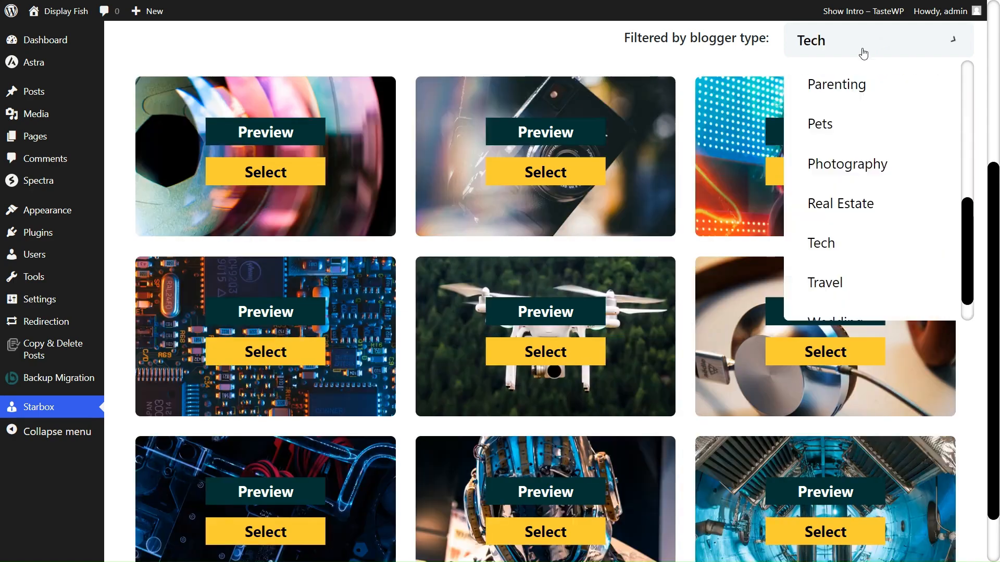
pyautogui.scroll(-1, 812, 229)
pyautogui.click(823, 245)
pyautogui.click(879, 46)
pyautogui.click(833, 287)
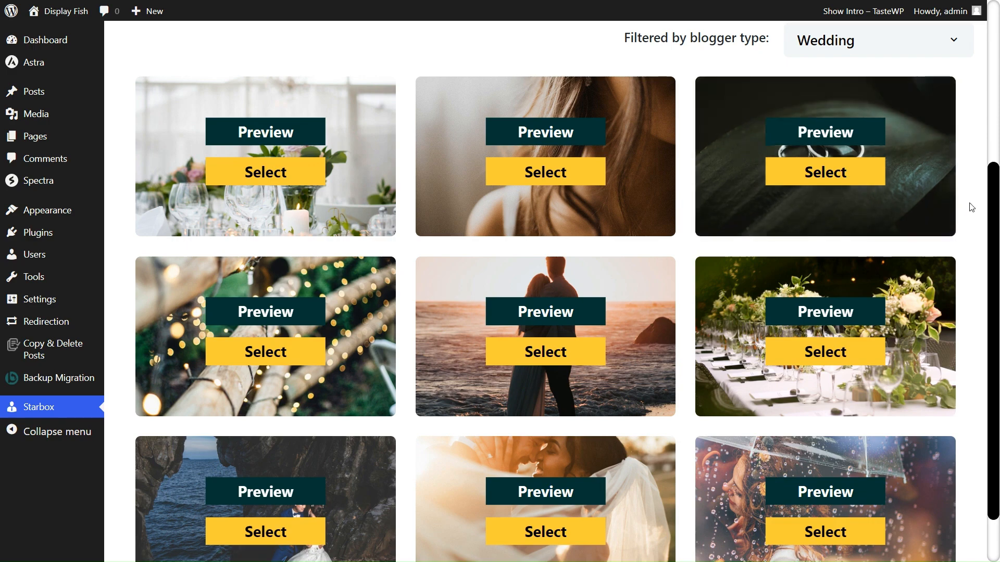
# Step: Set the blogger type filter back to Crafts
pyautogui.click(881, 45)
pyautogui.scroll(7, 901, 161)
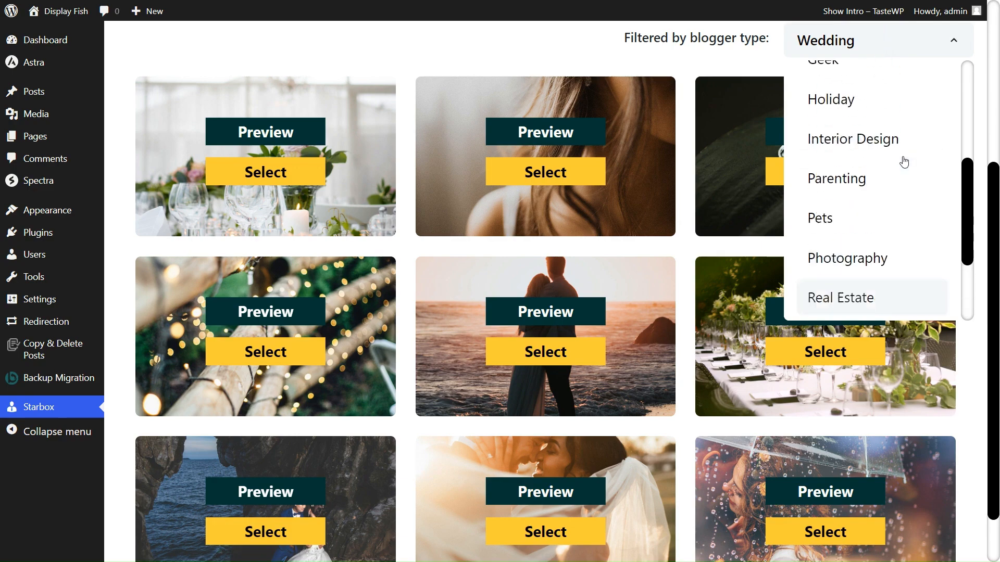
pyautogui.click(851, 131)
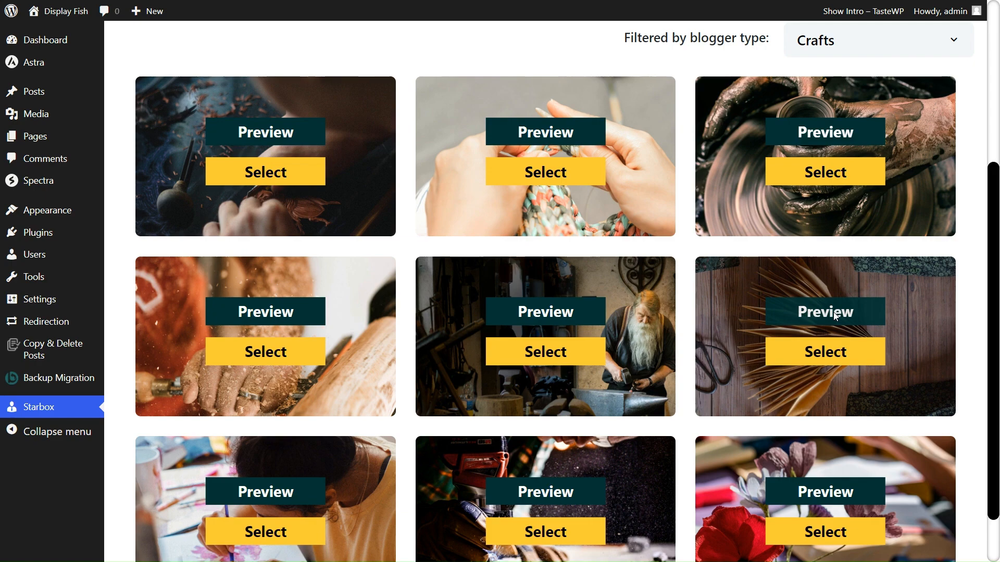
# Step: Preview the first Crafts theme, with the carving hands, and show its second, third and fourth author box variants
pyautogui.scroll(1, 271, 194)
pyautogui.click(273, 195)
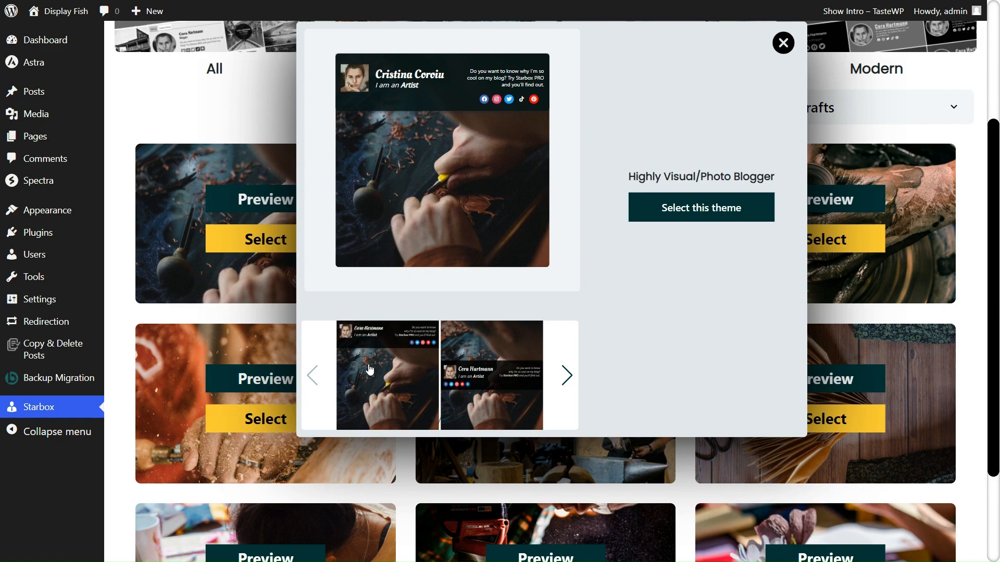
pyautogui.click(486, 385)
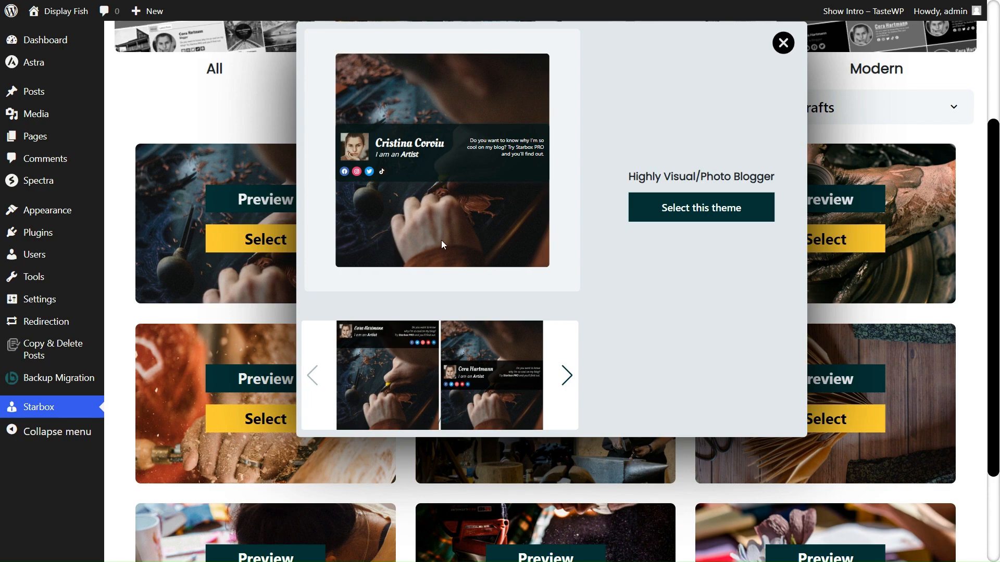
pyautogui.click(567, 375)
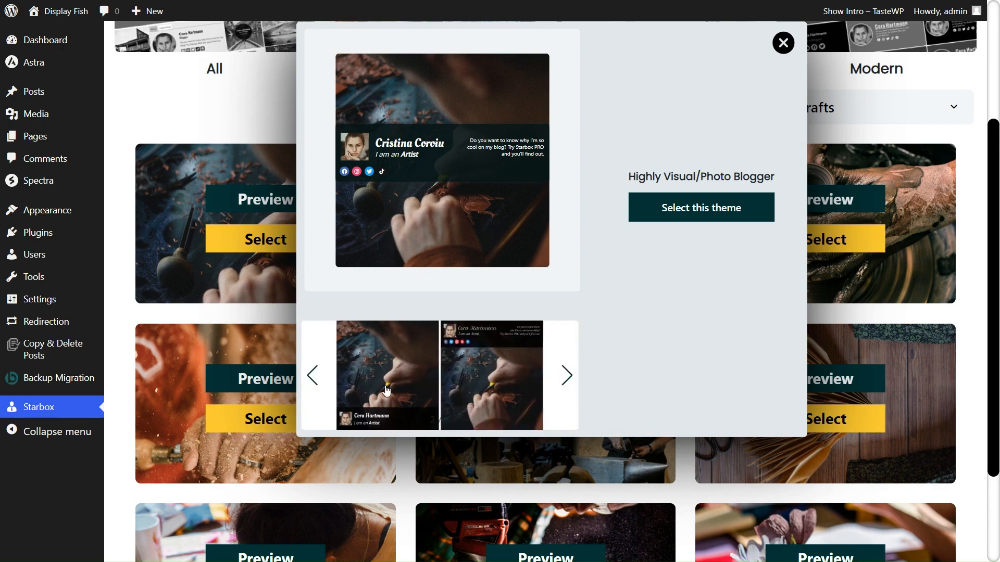
pyautogui.click(371, 390)
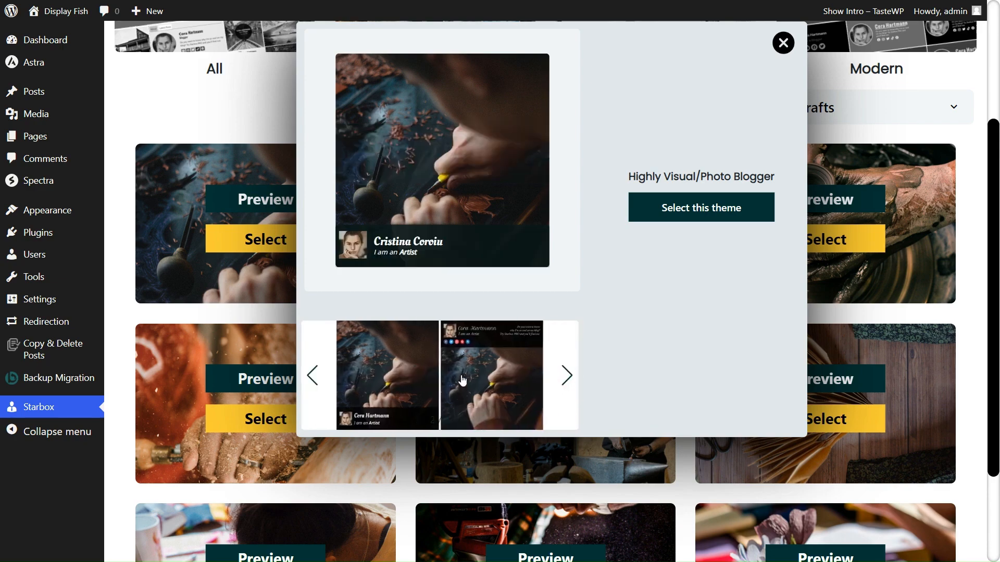
pyautogui.click(463, 380)
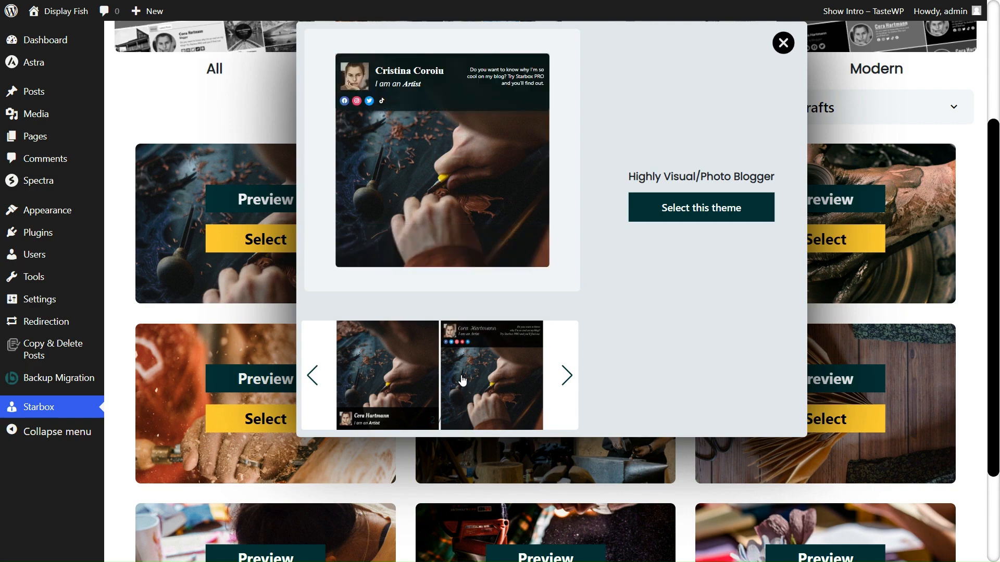
# Step: Show the four remaining author box variants of the carving theme and close its preview
pyautogui.click(567, 379)
pyautogui.click(414, 341)
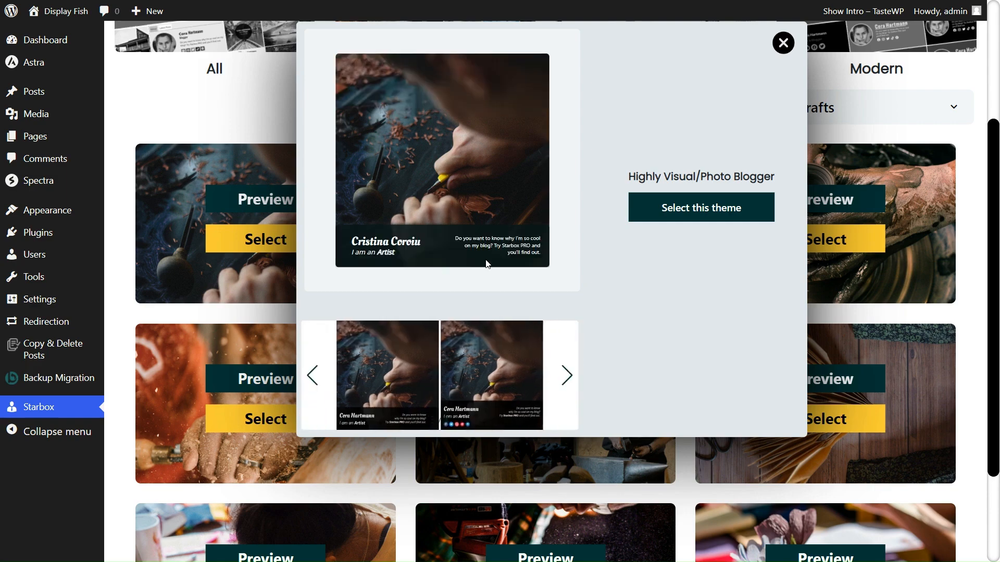
pyautogui.click(490, 367)
pyautogui.click(567, 376)
pyautogui.click(415, 391)
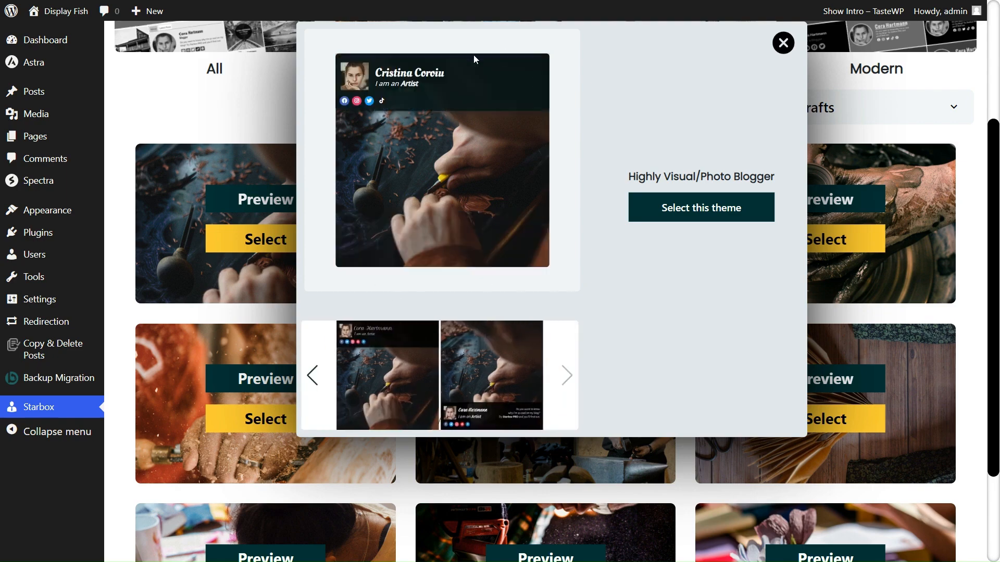
pyautogui.click(477, 363)
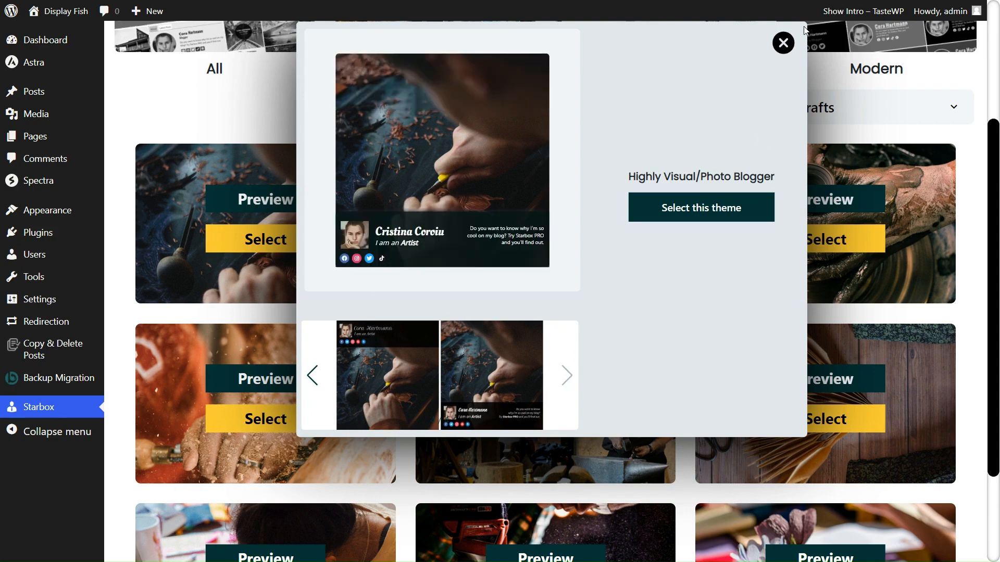
pyautogui.click(778, 51)
# Step: Preview the knitting theme, compare its author box variants, and close the preview
pyautogui.click(545, 199)
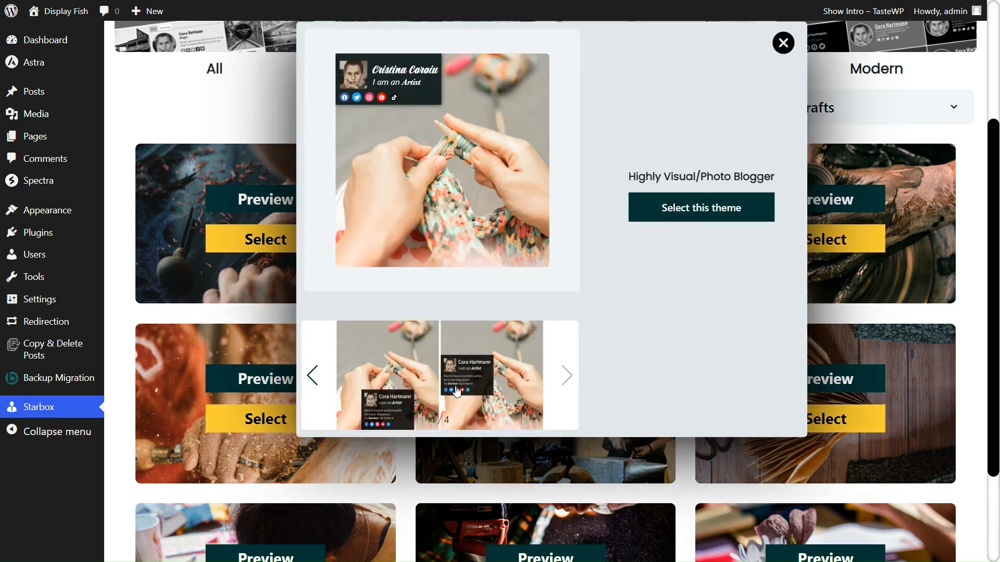
pyautogui.click(415, 390)
pyautogui.click(358, 389)
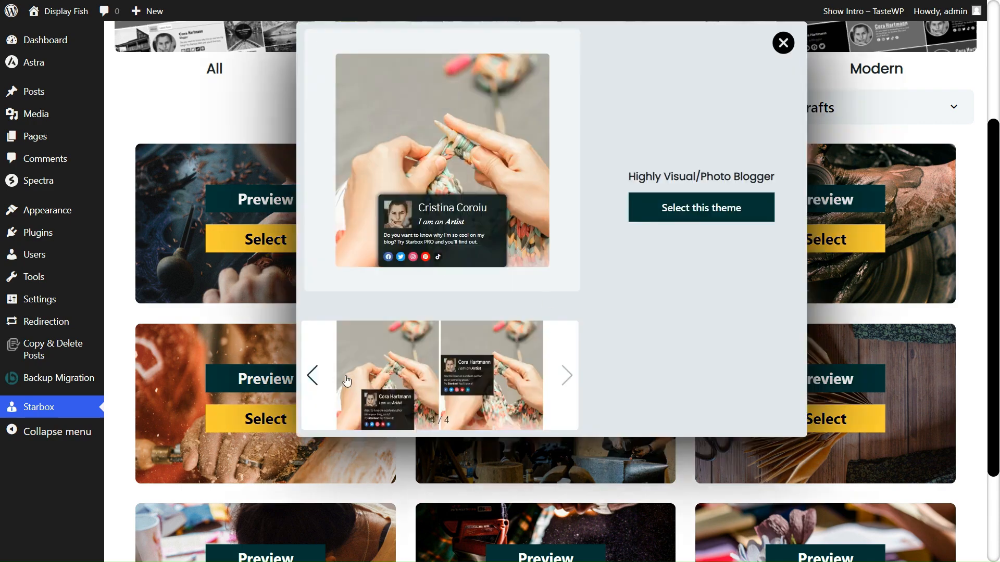
pyautogui.click(313, 375)
pyautogui.click(384, 375)
pyautogui.click(312, 374)
pyautogui.click(436, 374)
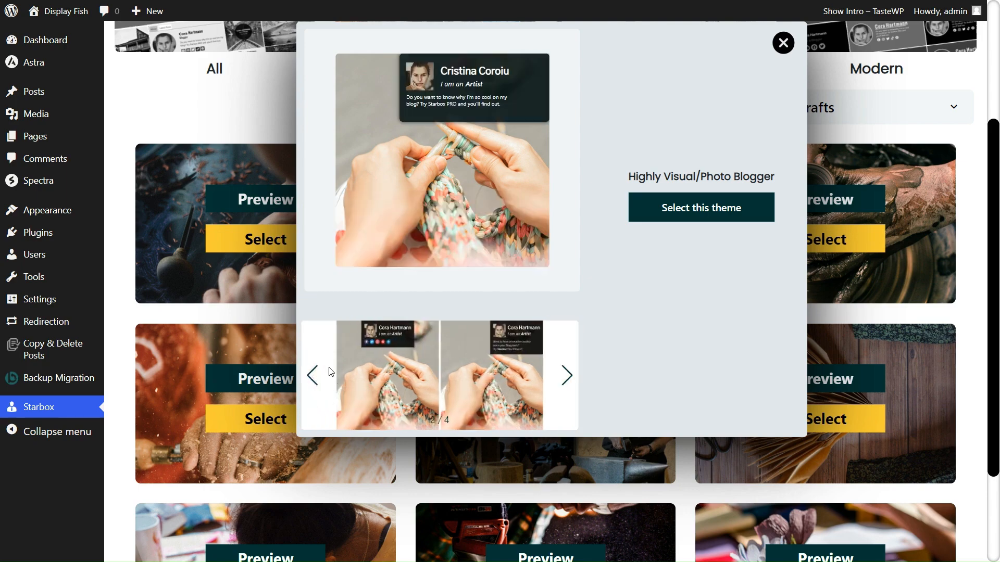
pyautogui.click(312, 375)
pyautogui.click(505, 389)
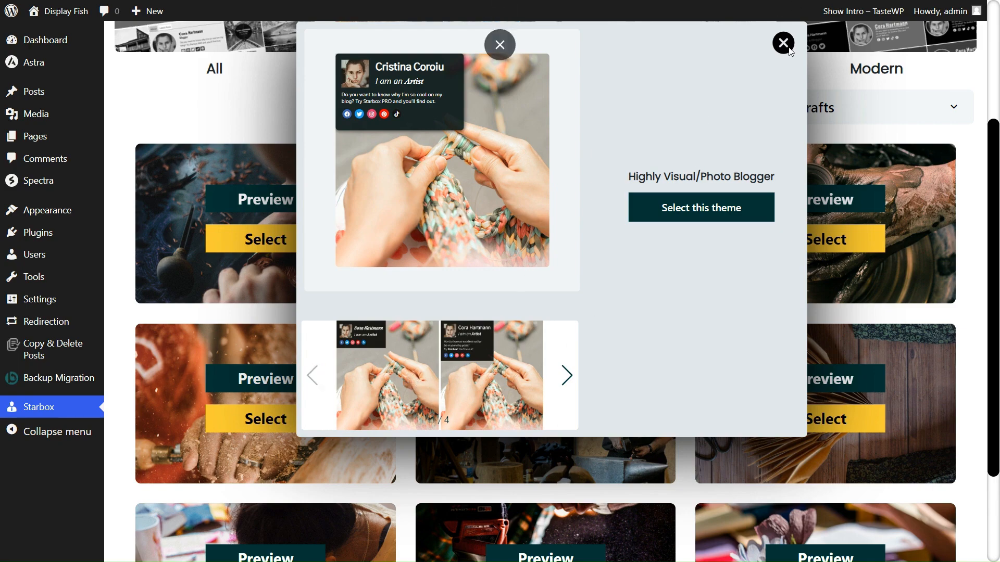
pyautogui.click(499, 42)
# Step: Preview the pottery wheel theme, compare its author box variants, and close the preview
pyautogui.click(855, 201)
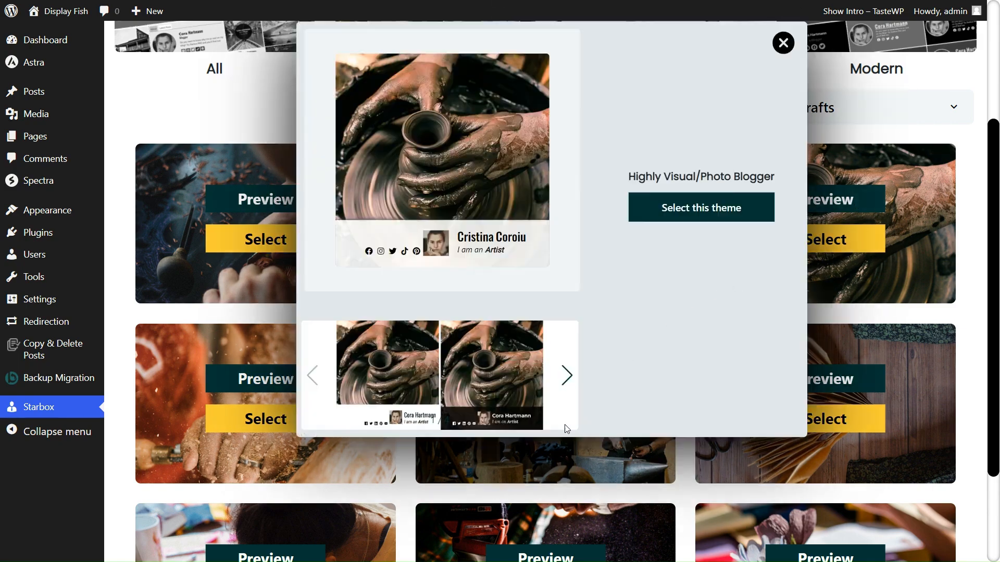
pyautogui.click(489, 389)
pyautogui.click(564, 378)
pyautogui.click(474, 408)
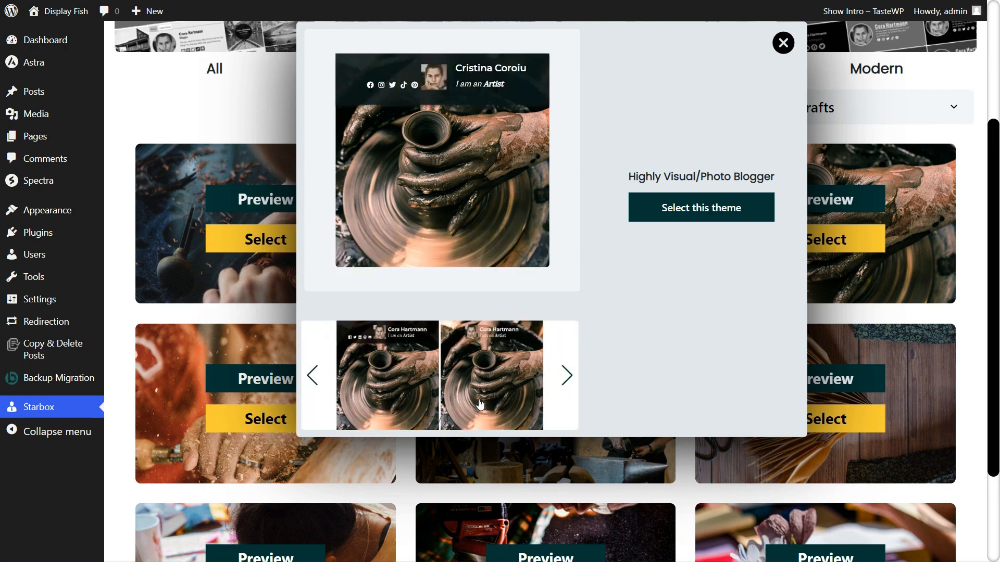
pyautogui.click(566, 381)
pyautogui.click(399, 399)
pyautogui.click(504, 396)
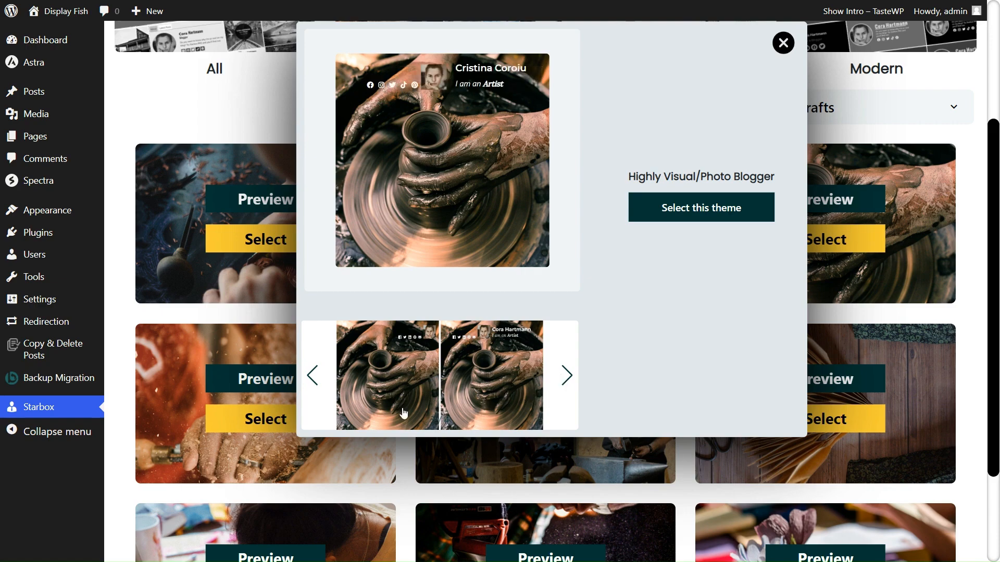
pyautogui.click(566, 376)
pyautogui.click(458, 388)
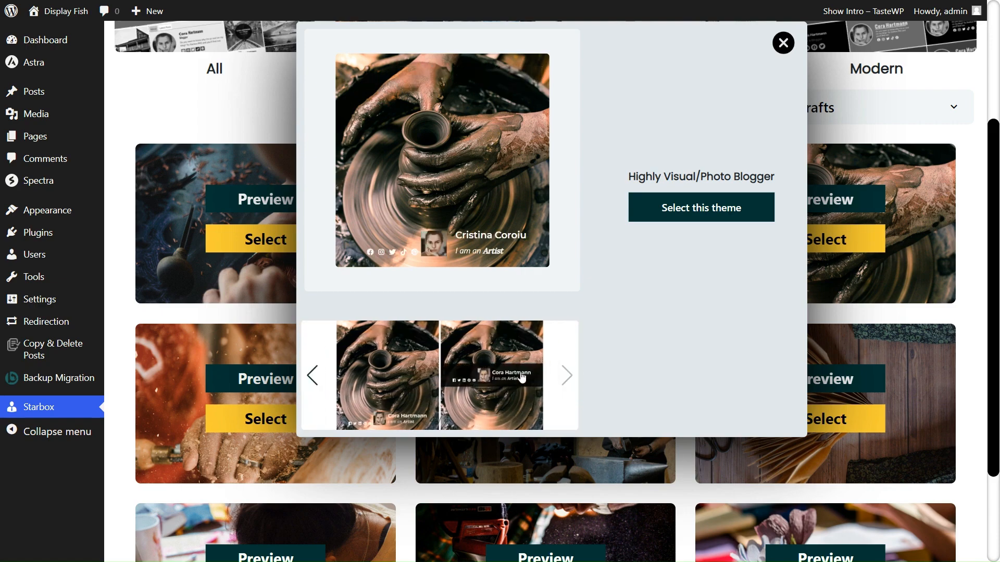
pyautogui.click(541, 371)
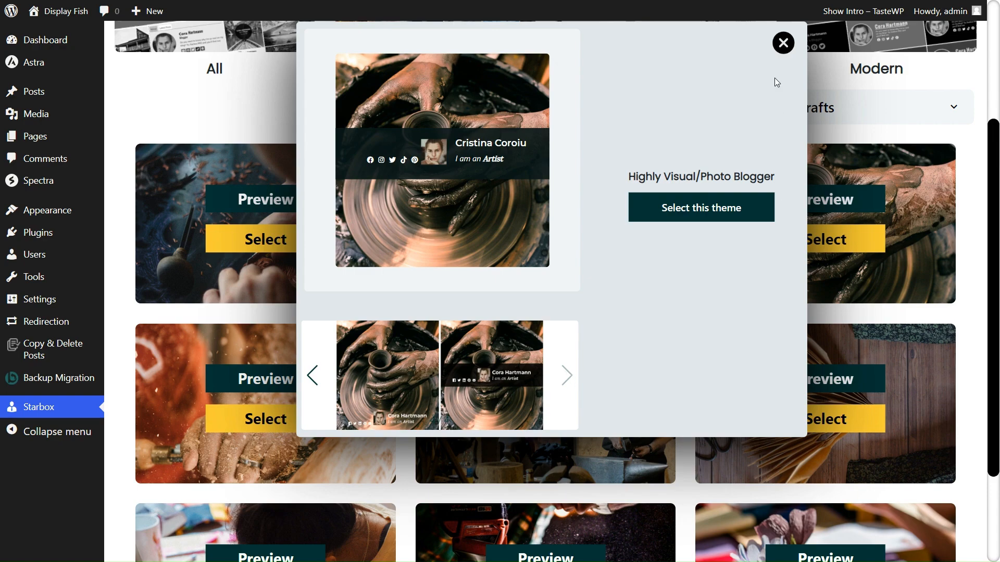
pyautogui.click(943, 301)
# Step: Preview the wood-turning theme with the flying sawdust, browse its author box variants, and close the preview
pyautogui.scroll(-3, 311, 232)
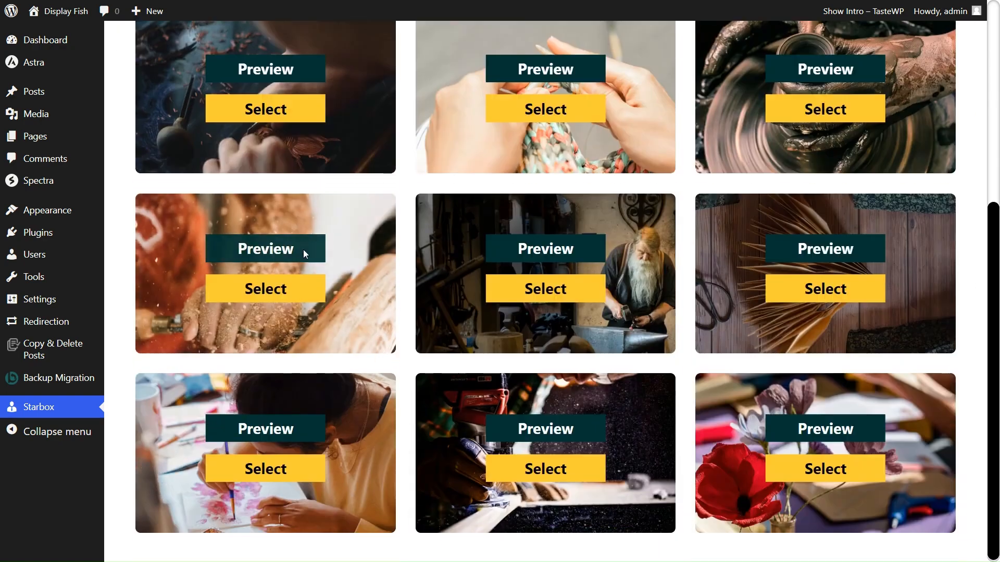
pyautogui.click(304, 250)
pyautogui.click(558, 379)
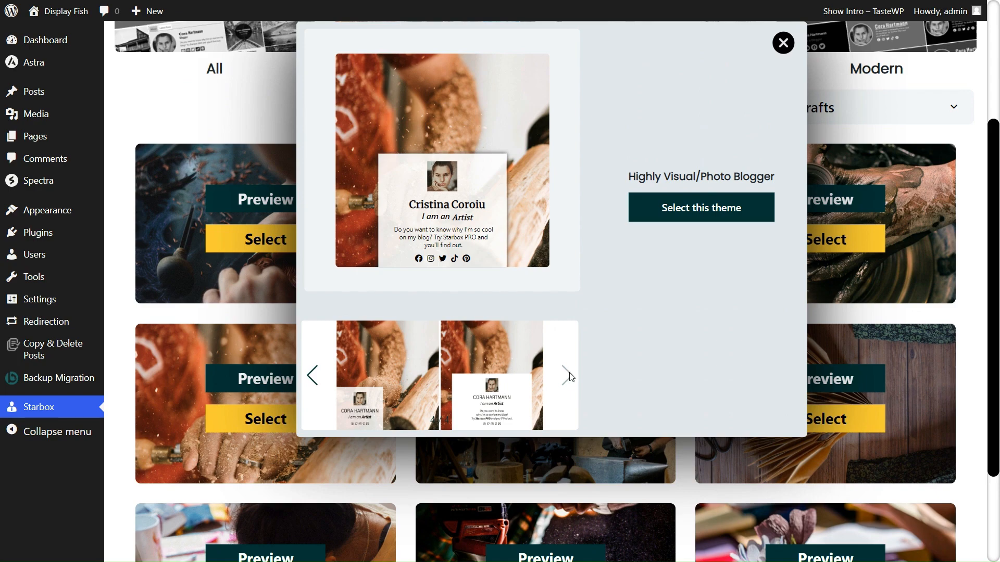
pyautogui.click(314, 378)
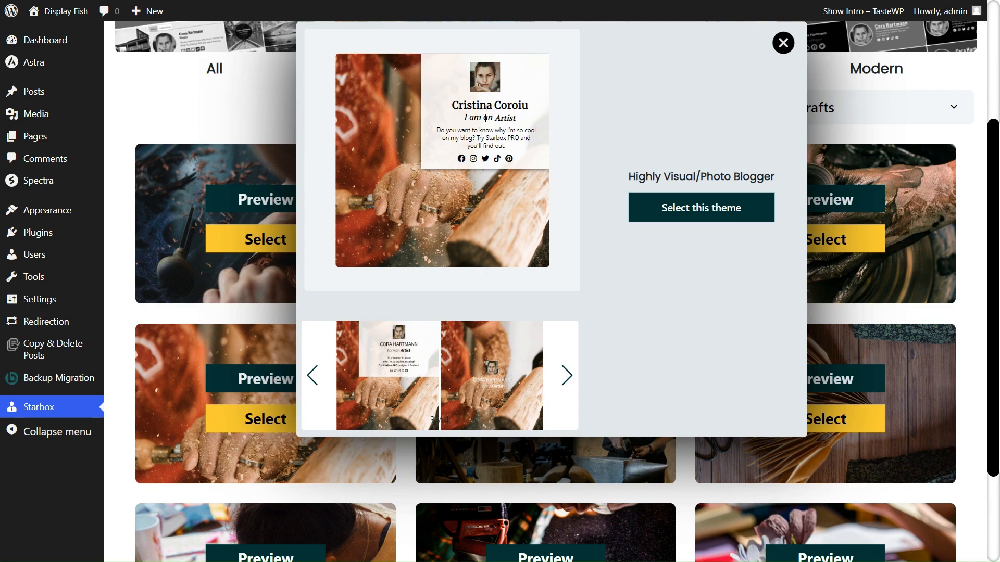
pyautogui.click(314, 376)
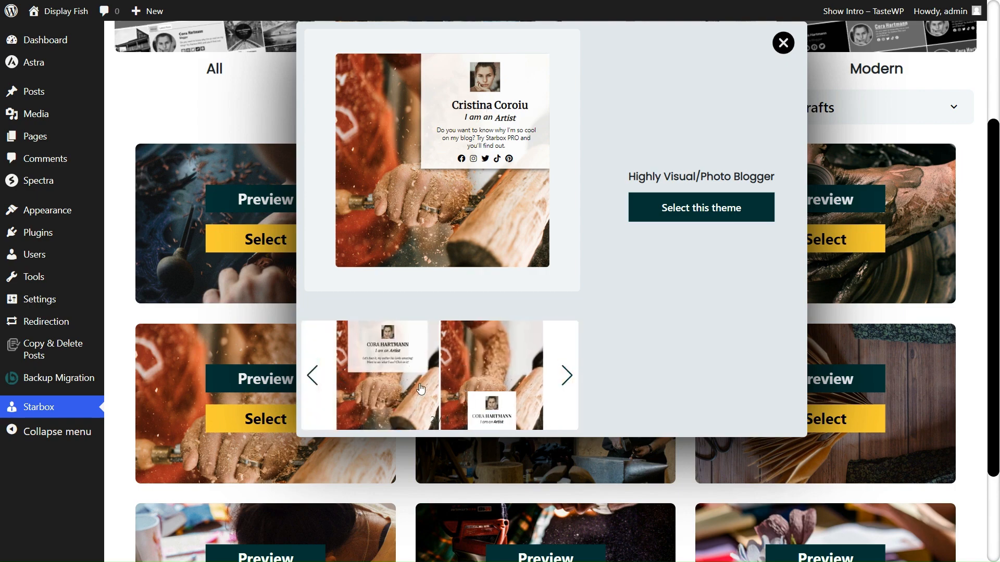
pyautogui.click(313, 376)
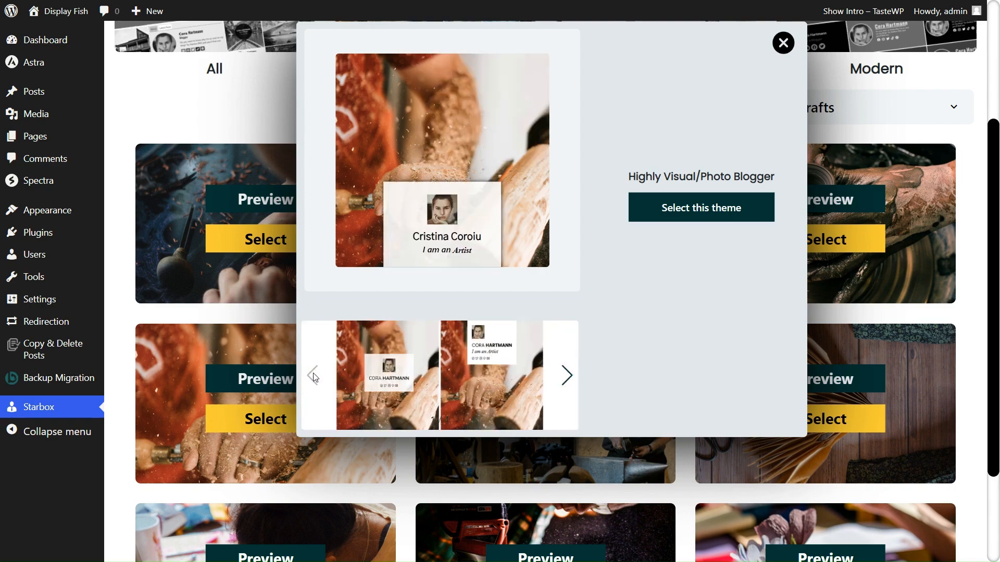
pyautogui.click(783, 42)
# Step: Compare the author box variants of the blacksmith theme and close its preview
pyautogui.click(565, 383)
pyautogui.click(566, 385)
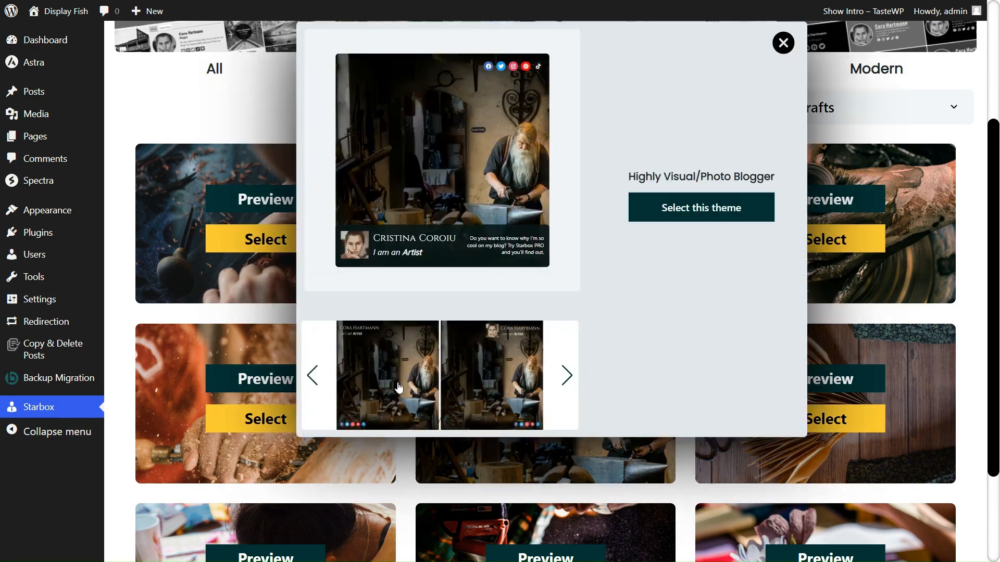
pyautogui.click(566, 367)
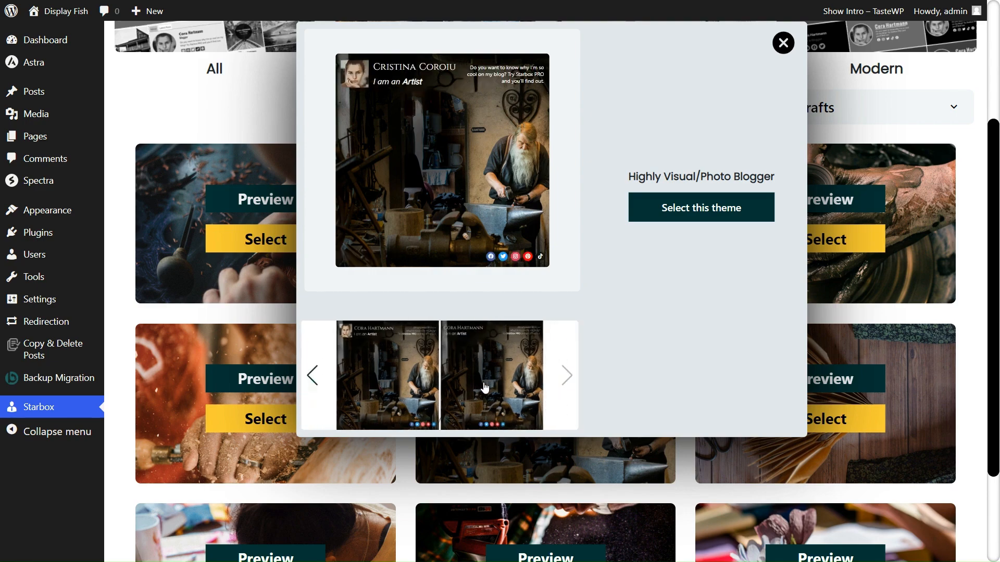
pyautogui.click(509, 392)
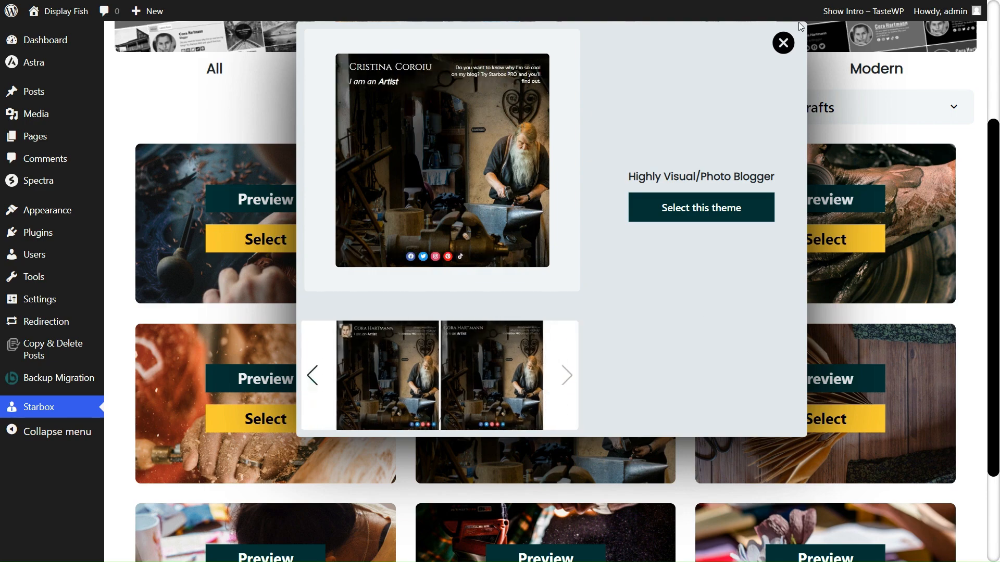
pyautogui.click(784, 42)
# Step: Preview the folded paper theme on the wooden table, compare its author box variants, and close the preview
pyautogui.scroll(-1, 788, 365)
pyautogui.click(841, 319)
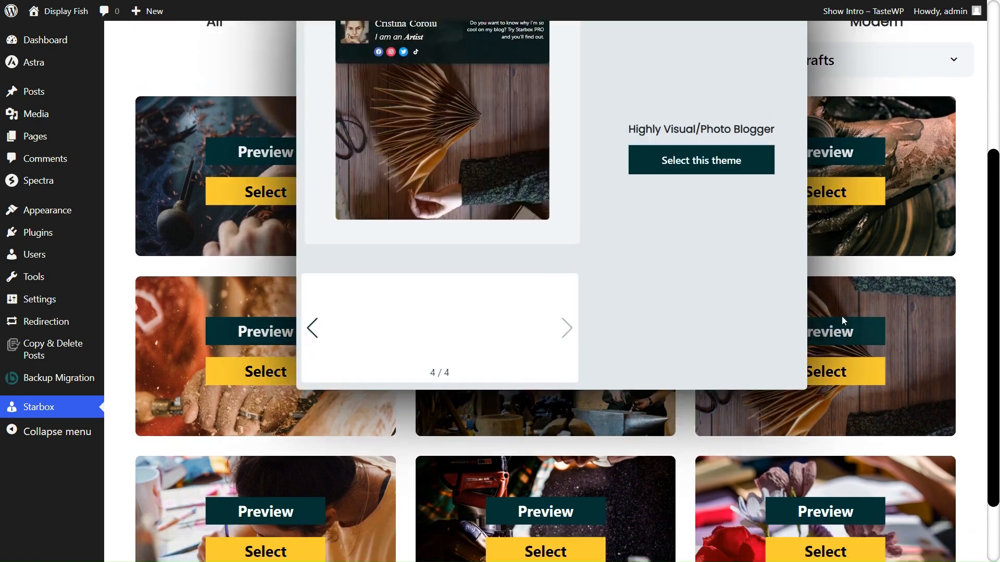
pyautogui.click(501, 388)
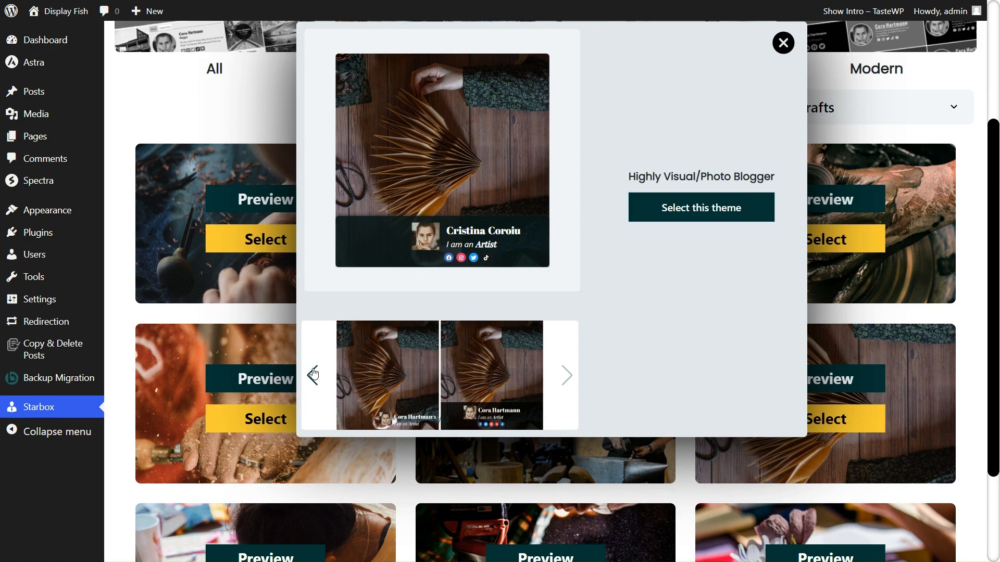
pyautogui.click(314, 374)
pyautogui.click(482, 383)
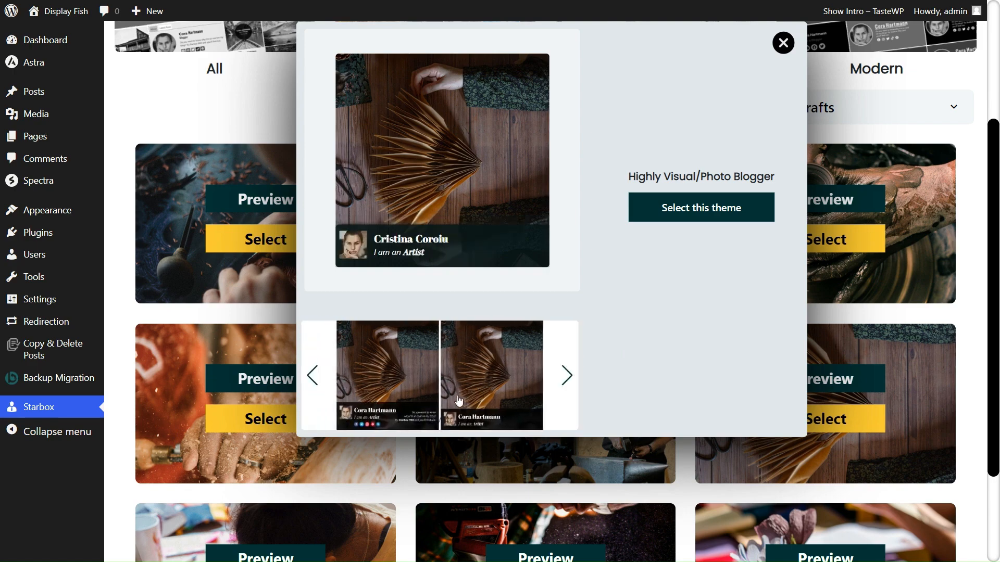
pyautogui.click(394, 383)
pyautogui.click(314, 374)
pyautogui.click(471, 382)
pyautogui.click(395, 388)
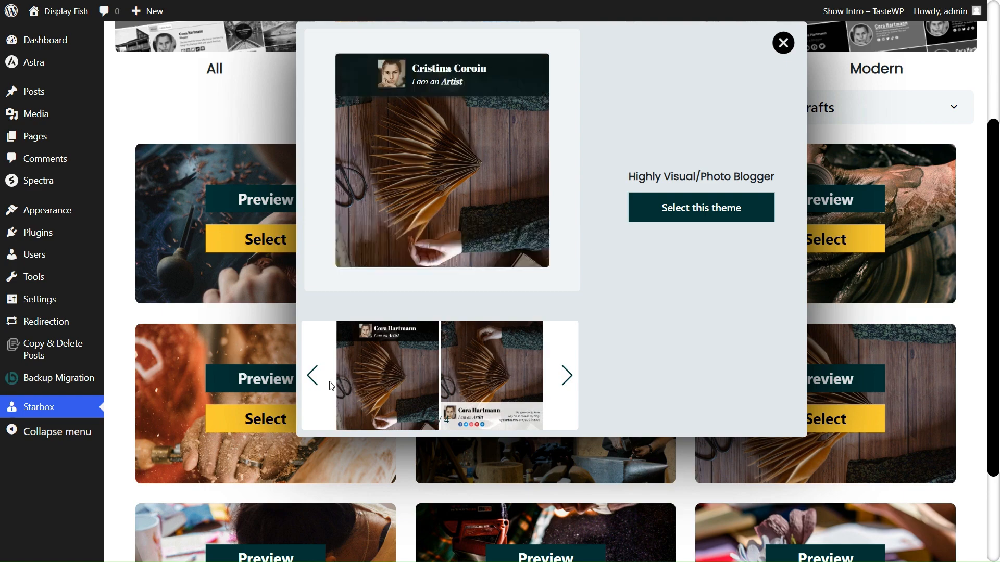
pyautogui.click(312, 377)
pyautogui.click(477, 382)
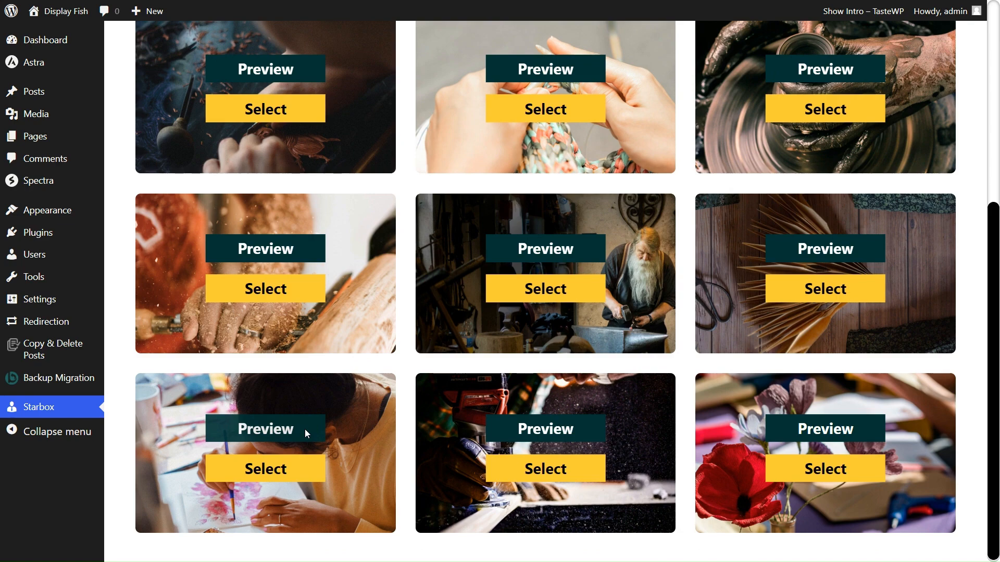
# Step: Preview the watercolor painting theme, compare its dark, transparent and light author box variants, and close the preview
pyautogui.click(305, 429)
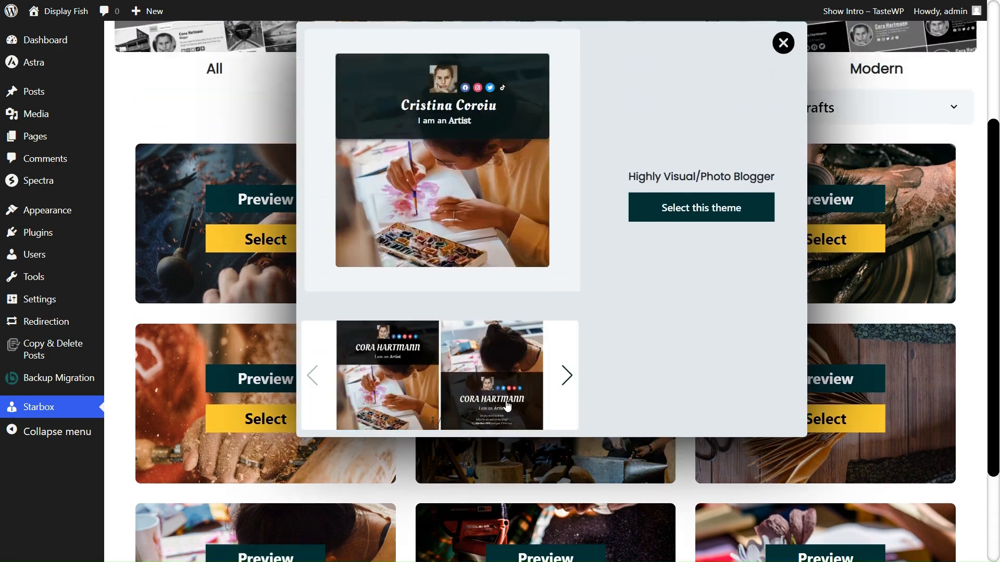
pyautogui.click(508, 387)
pyautogui.click(566, 377)
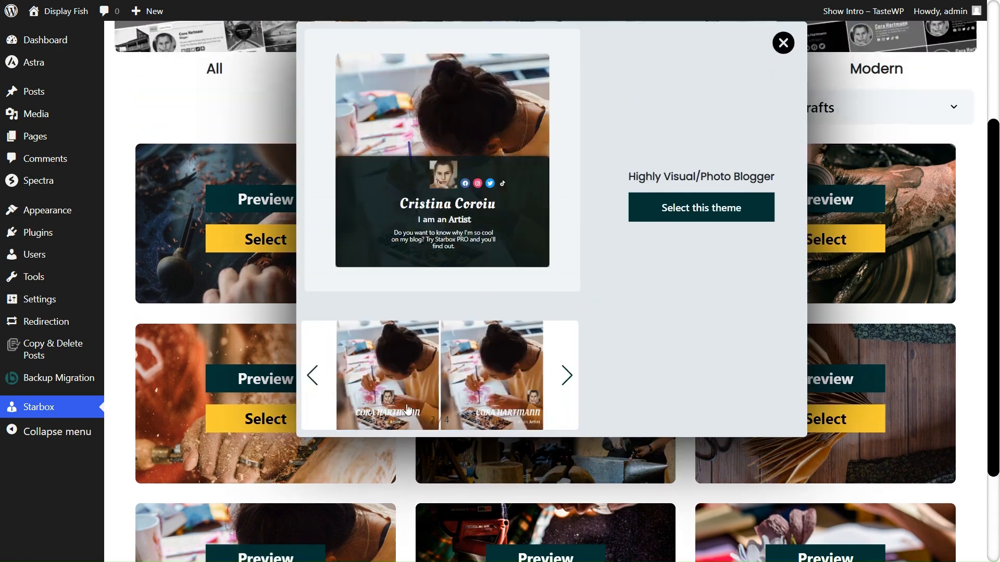
pyautogui.click(480, 405)
pyautogui.click(567, 376)
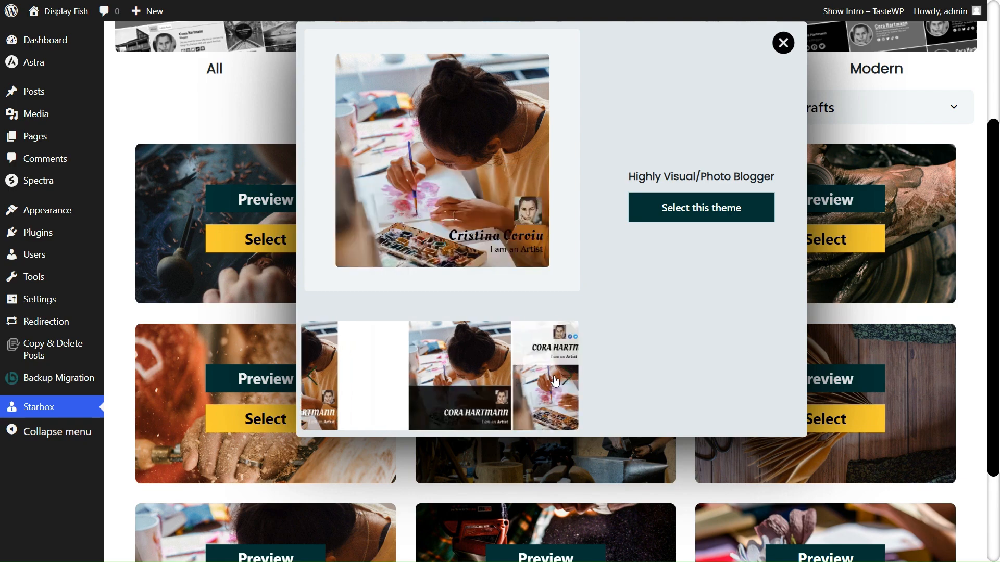
pyautogui.click(511, 397)
pyautogui.click(567, 375)
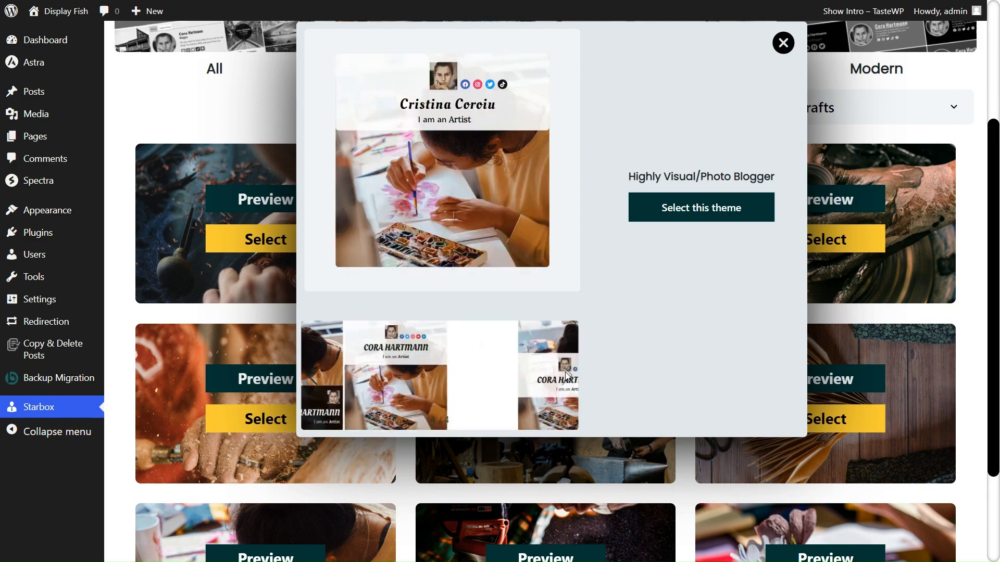
pyautogui.click(388, 399)
pyautogui.click(494, 385)
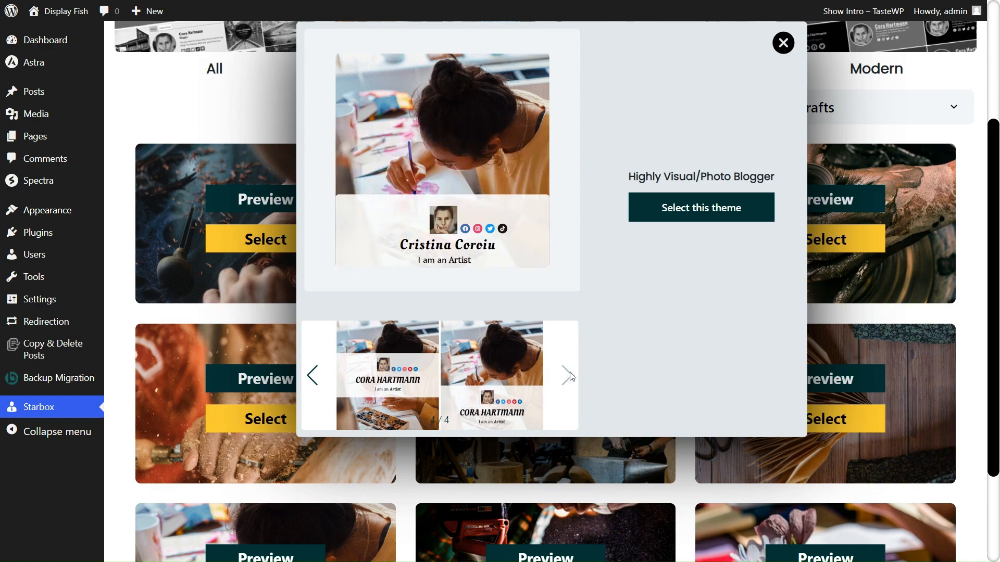
pyautogui.click(896, 436)
# Step: Preview the power tool woodworking theme, compare its author box variants, and close the preview
pyautogui.scroll(-3, 565, 429)
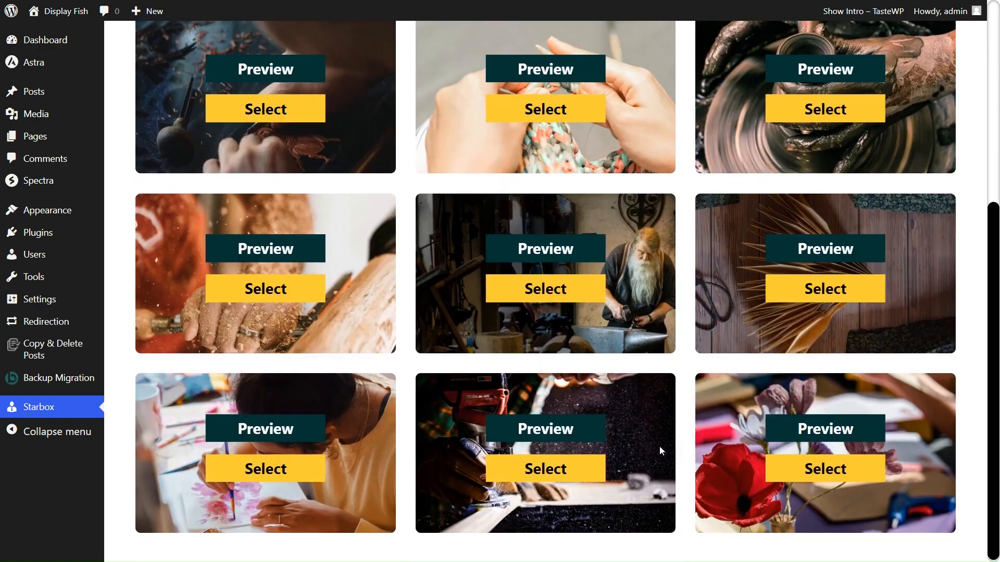
pyautogui.click(527, 429)
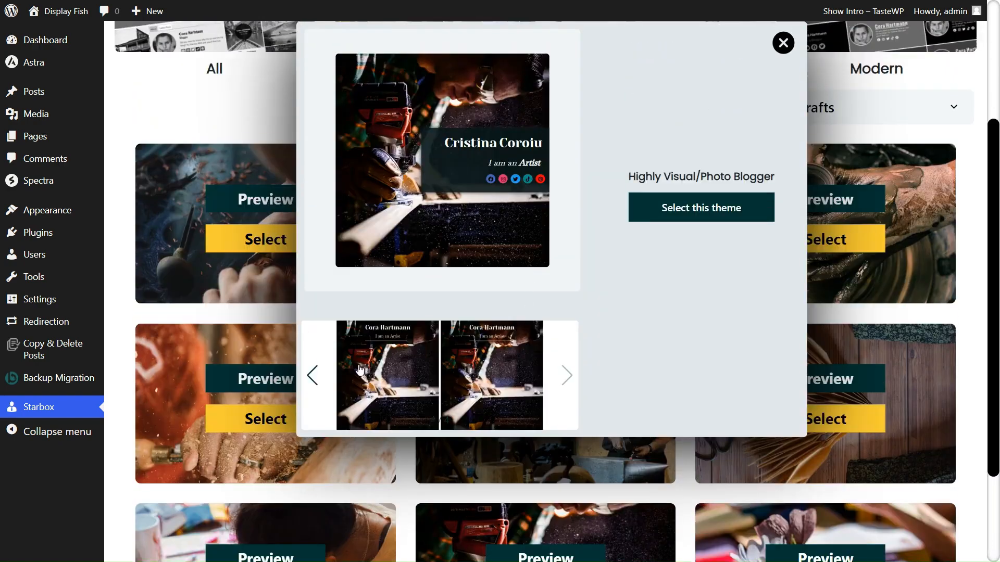
pyautogui.click(500, 372)
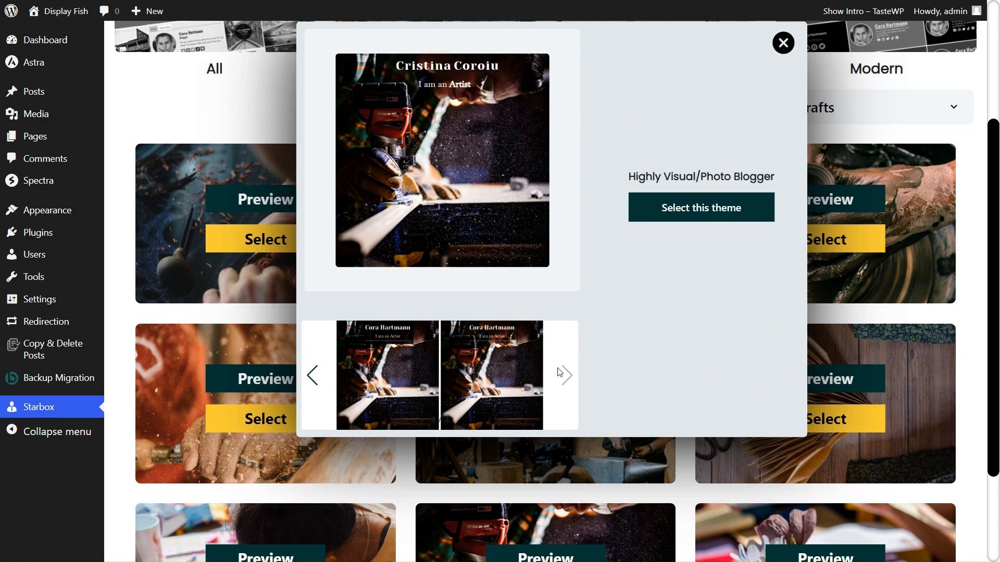
pyautogui.click(313, 376)
pyautogui.click(391, 389)
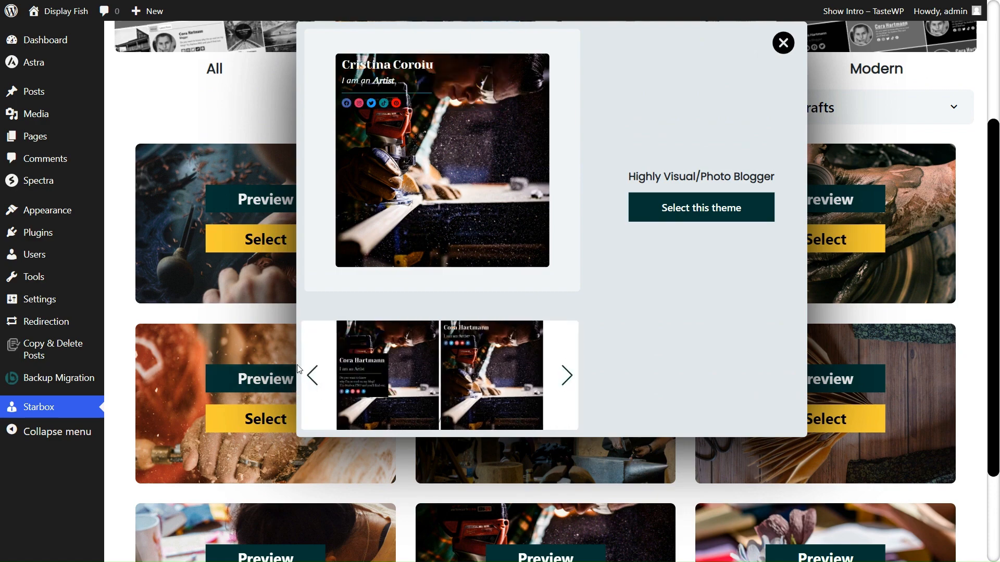
pyautogui.click(313, 375)
pyautogui.click(492, 391)
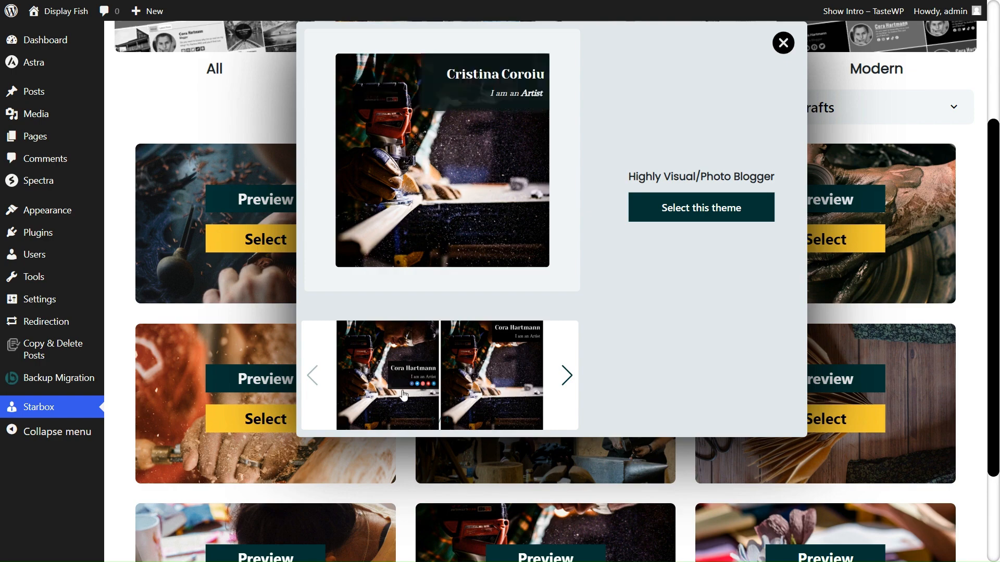
pyautogui.click(356, 399)
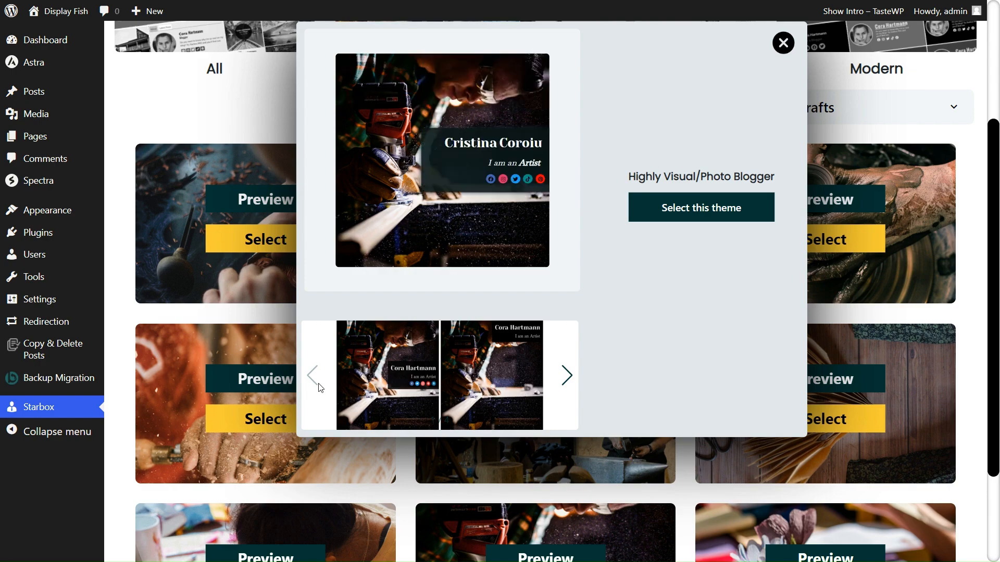
pyautogui.click(919, 471)
# Step: Preview the flower vase theme, compare its round and transparent author box variants, and close the preview
pyautogui.click(825, 556)
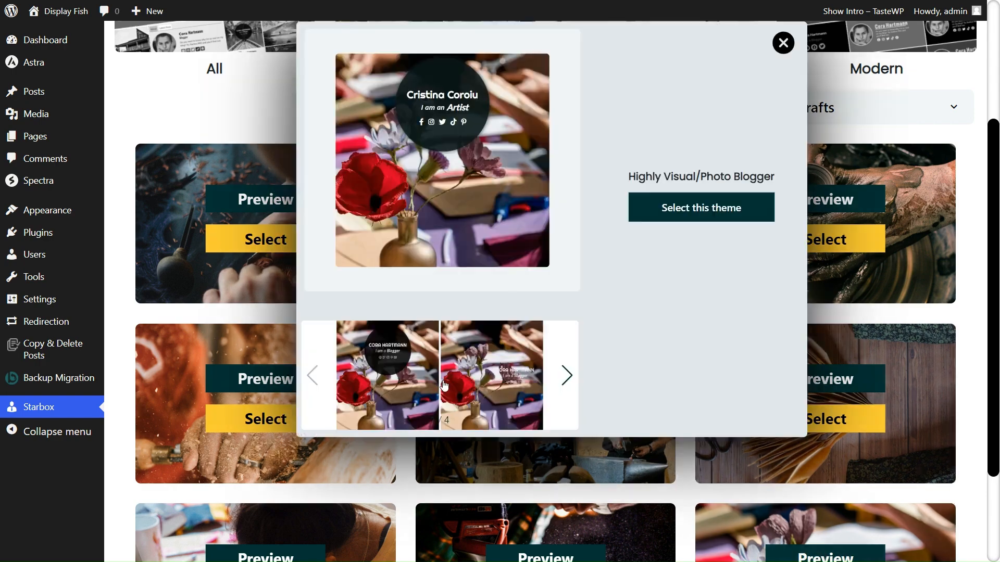
pyautogui.click(568, 374)
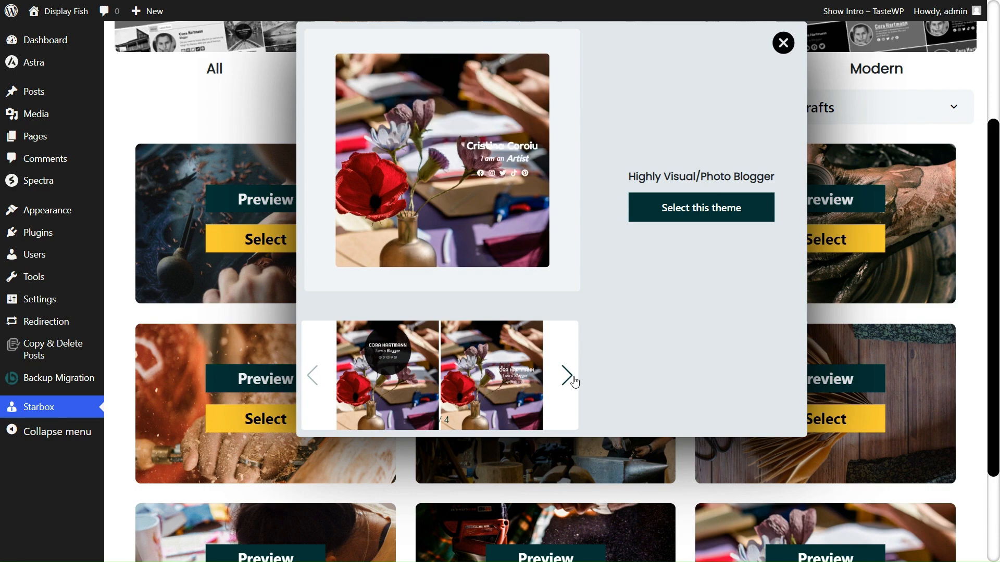
pyautogui.click(574, 382)
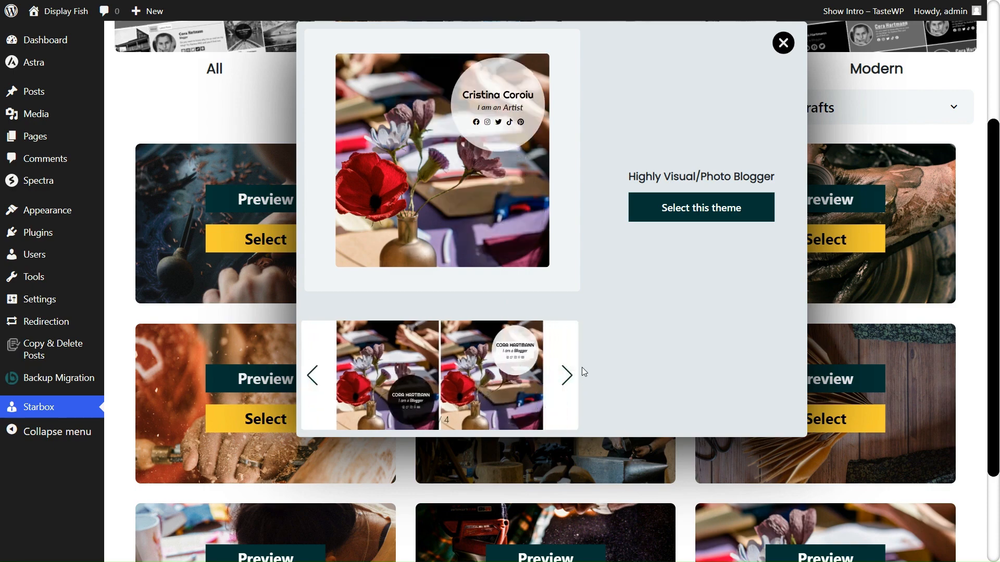
pyautogui.click(569, 380)
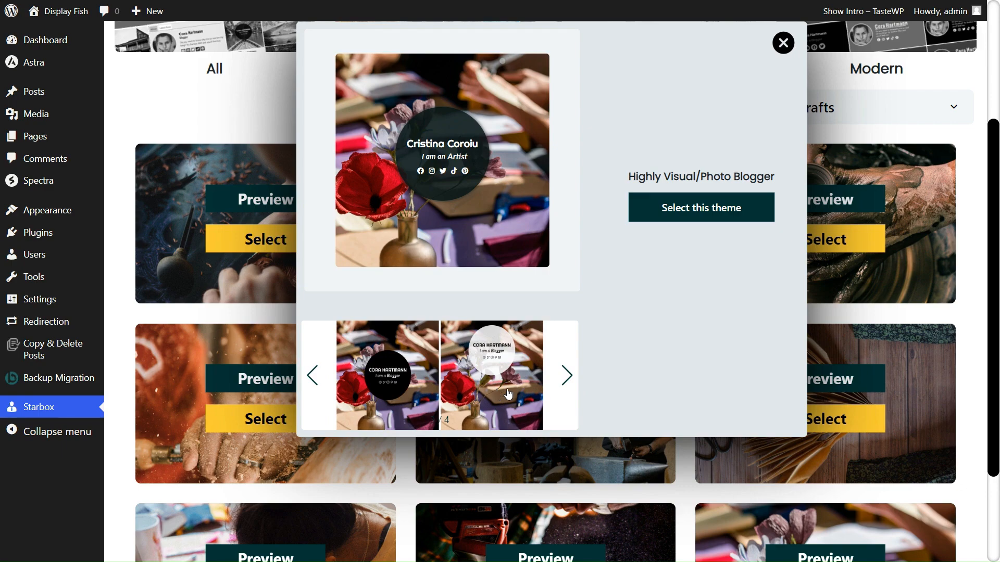
pyautogui.click(567, 376)
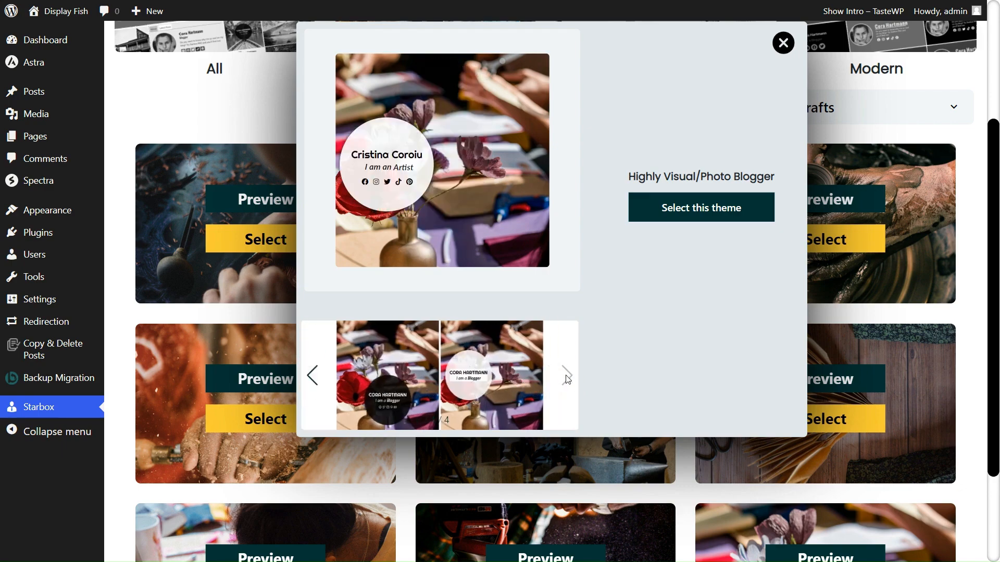
pyautogui.click(949, 393)
pyautogui.scroll(-1, 950, 394)
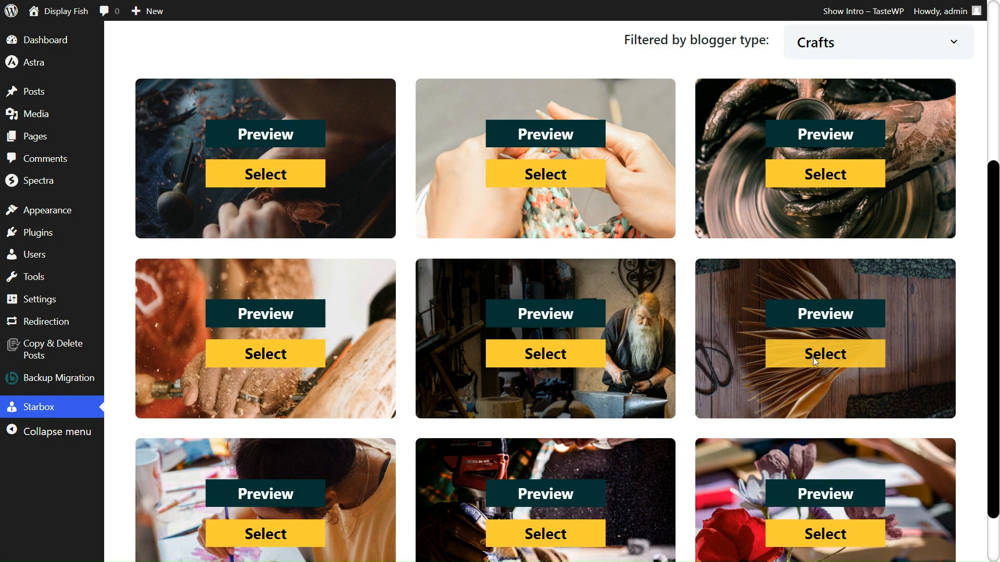
# Step: Select the folded paper theme in the variant with a dark author box along the image's lower edge
pyautogui.click(852, 363)
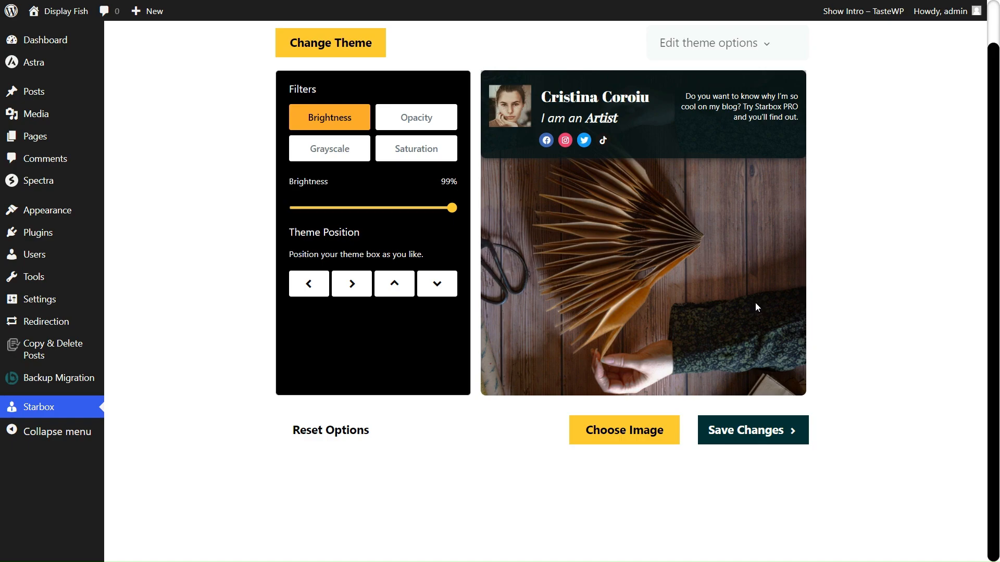
pyautogui.click(379, 55)
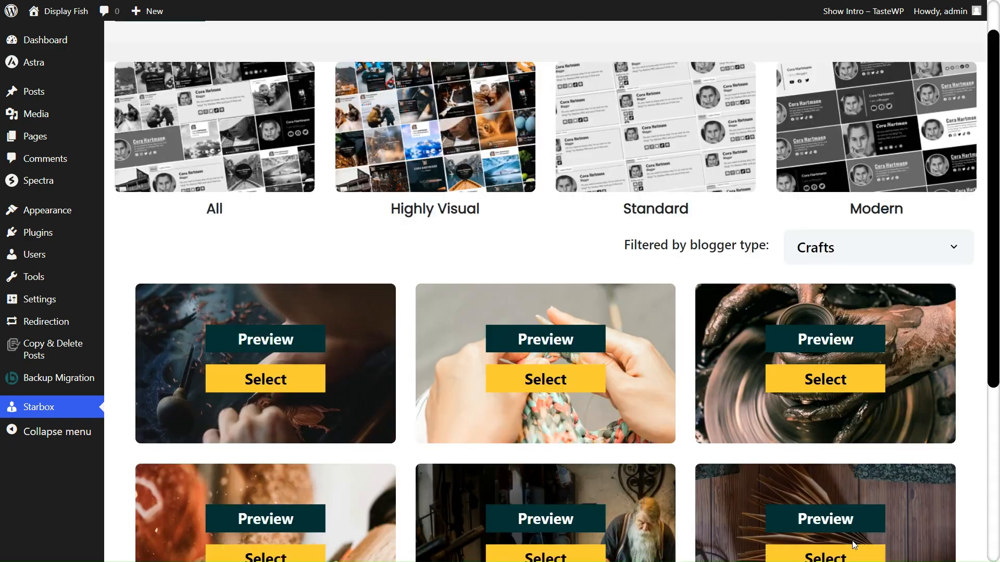
pyautogui.click(850, 526)
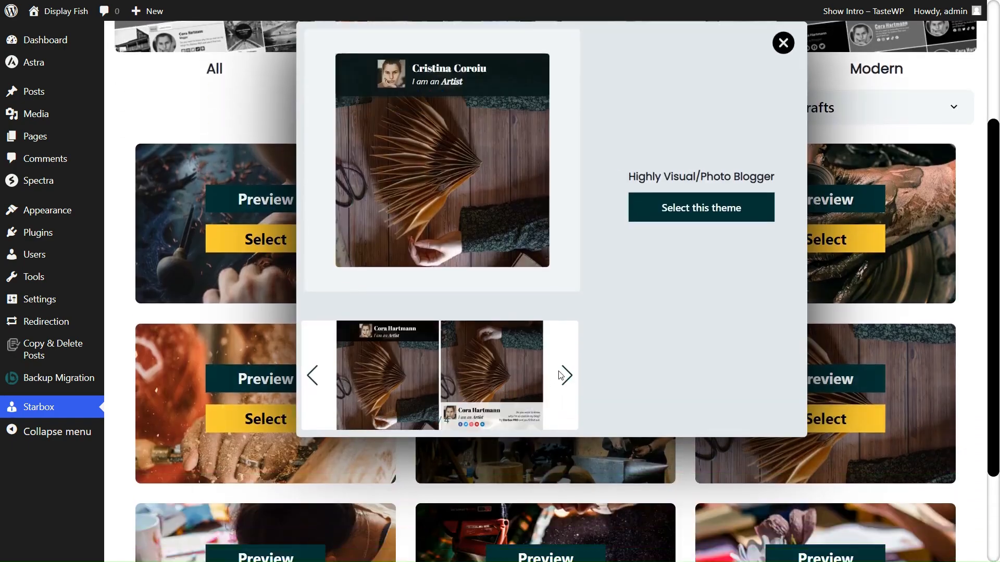
pyautogui.click(359, 382)
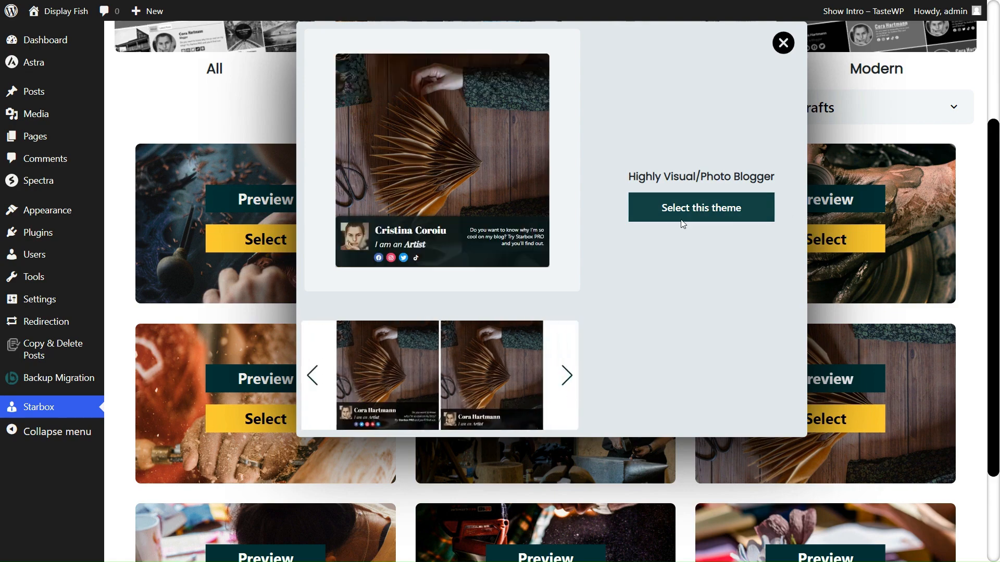
pyautogui.click(713, 220)
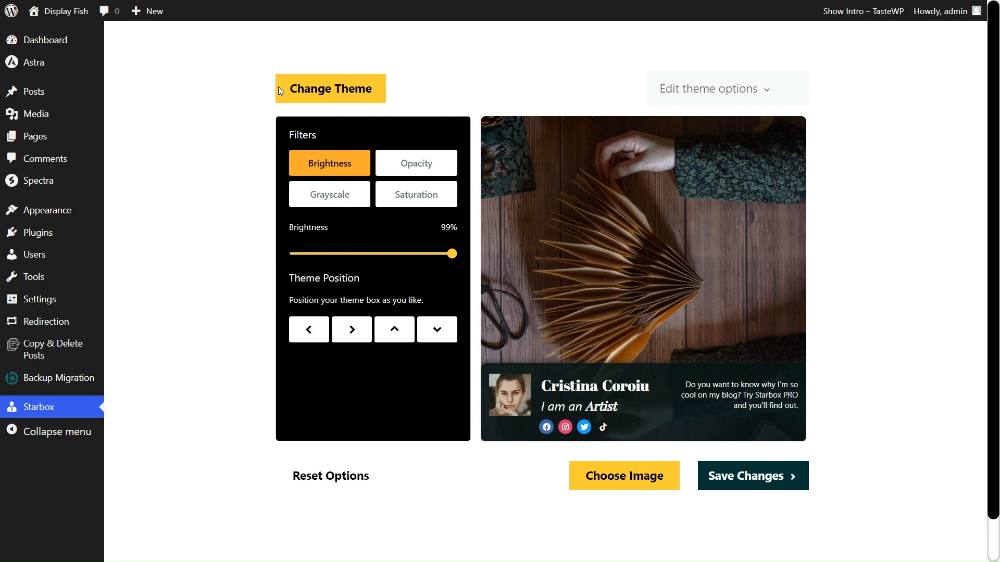
# Step: Return to the theme gallery and view the Standard and Modern theme categories
pyautogui.click(305, 89)
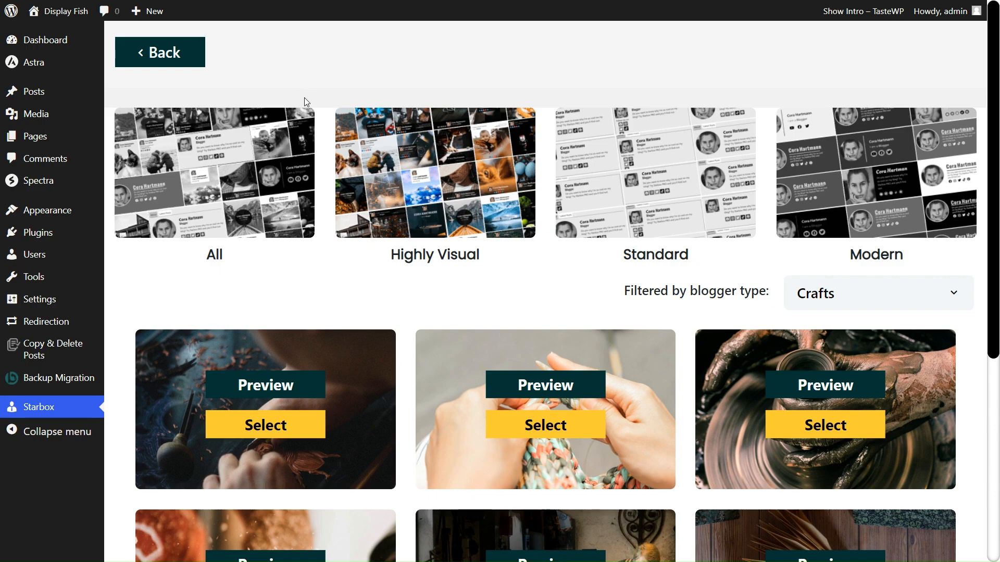
pyautogui.click(665, 204)
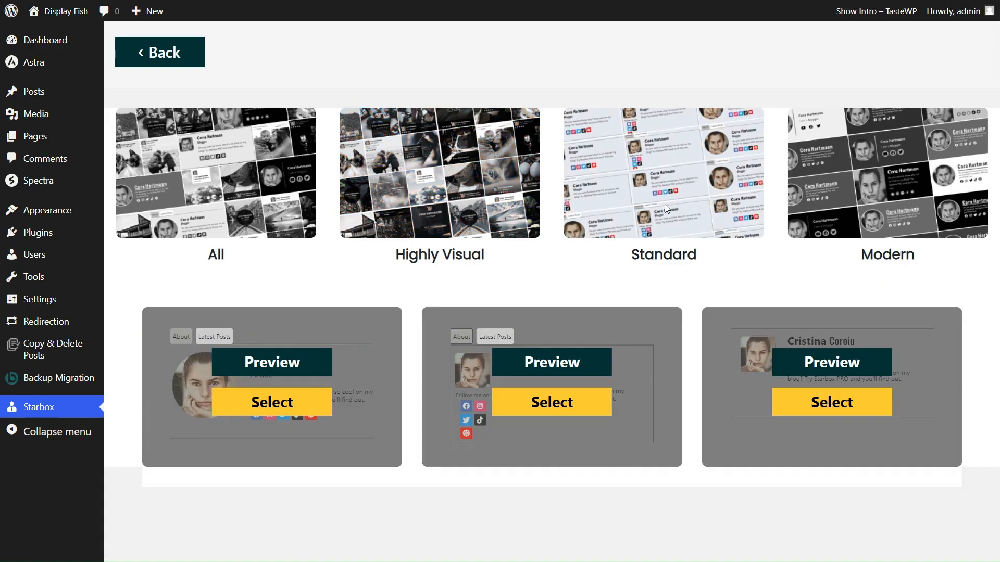
pyautogui.click(873, 188)
# Step: Show the Highly Visual themes and filter them by the Holiday blogger type
pyautogui.click(423, 205)
pyautogui.click(873, 301)
pyautogui.scroll(-1, 892, 385)
pyautogui.scroll(-3, 899, 407)
pyautogui.scroll(-4, 898, 409)
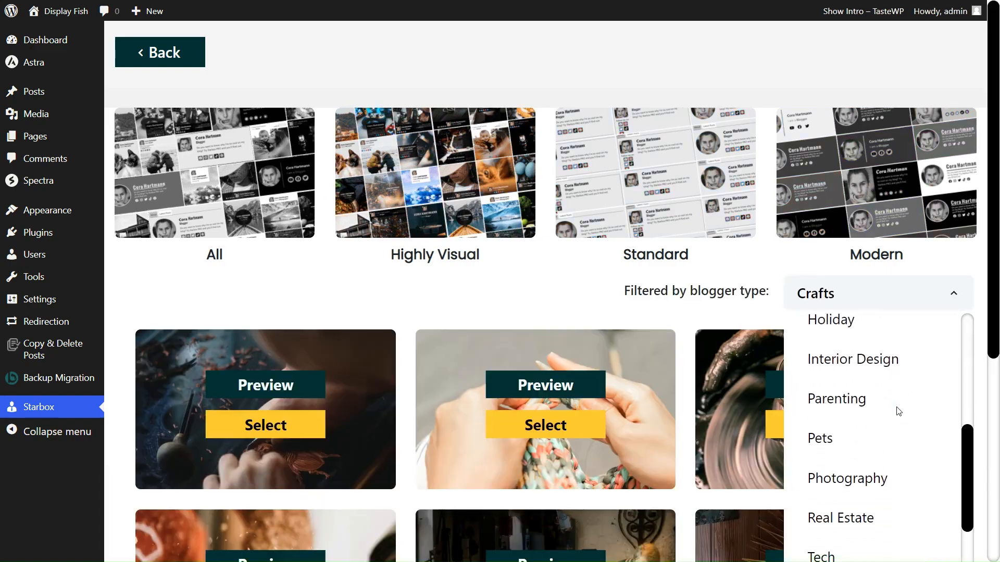
pyautogui.scroll(-1, 898, 411)
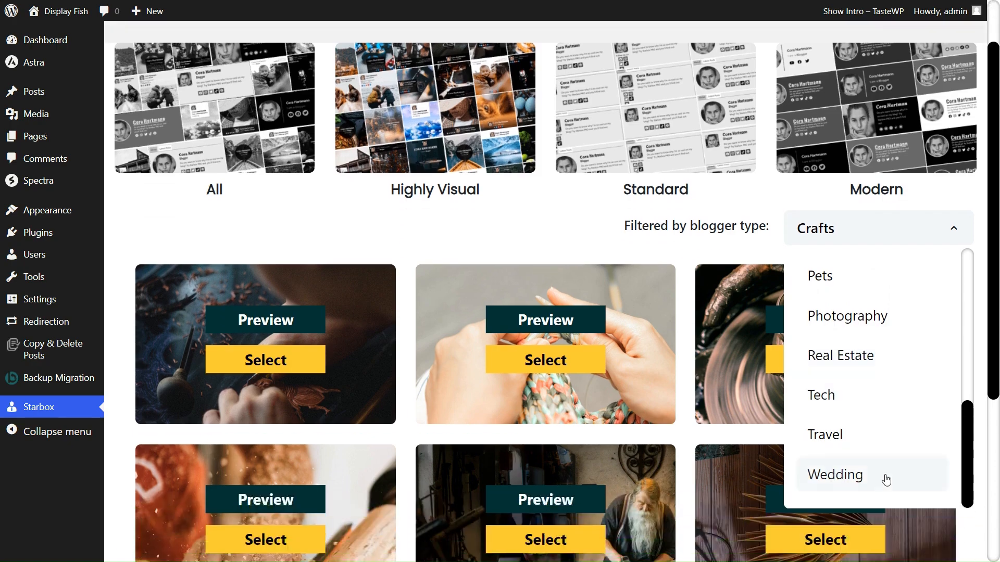
pyautogui.scroll(3, 891, 405)
pyautogui.click(866, 296)
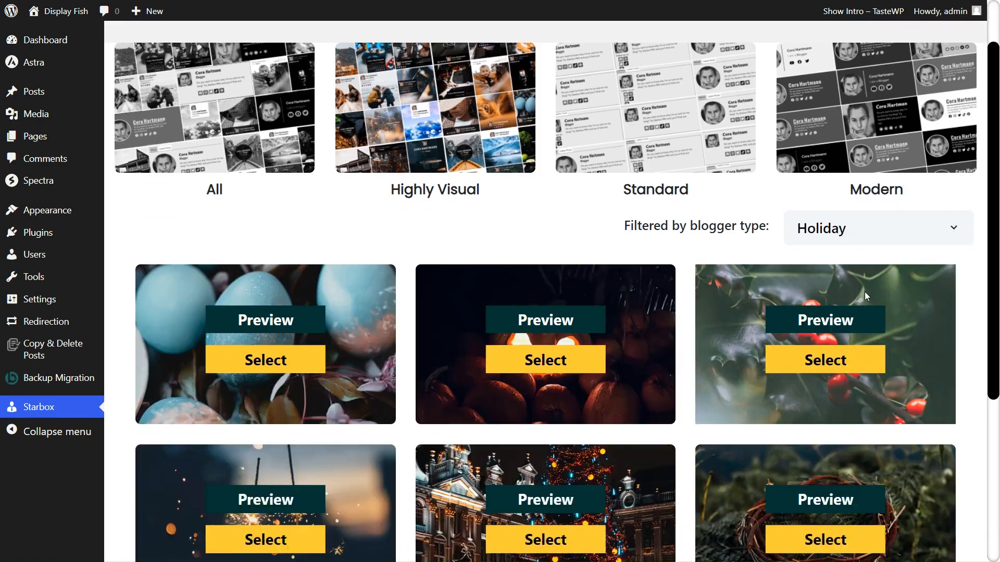
# Step: Preview the holly berries theme and select its variant with a transparent author box along the image's upper edge
pyautogui.scroll(-1, 992, 409)
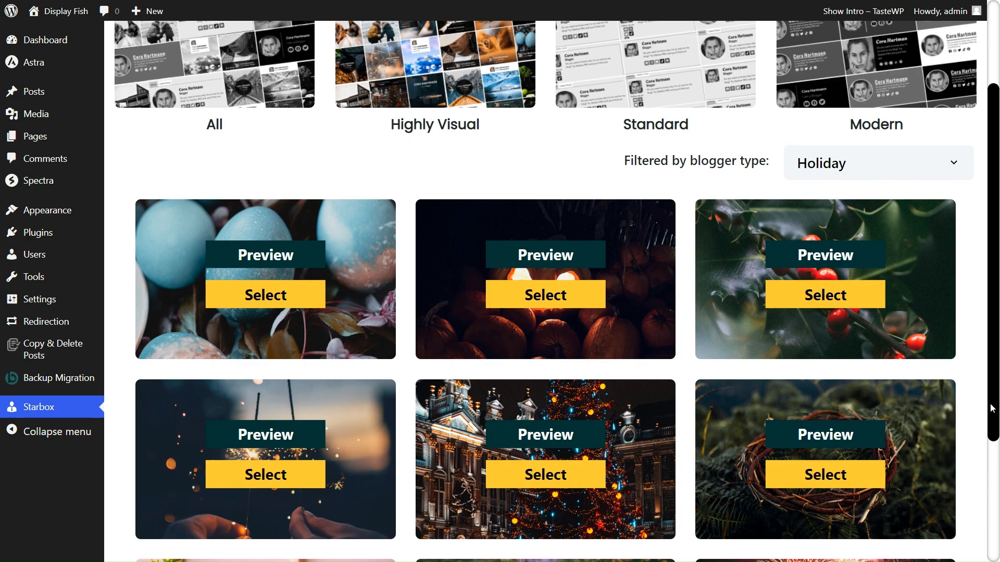
pyautogui.scroll(-3, 992, 409)
pyautogui.scroll(1, 992, 409)
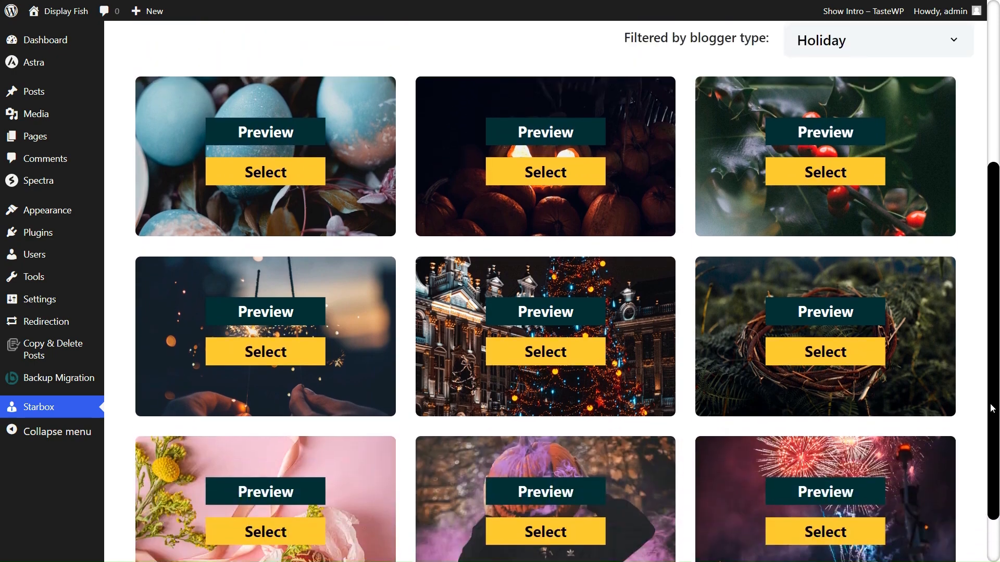
pyautogui.click(816, 132)
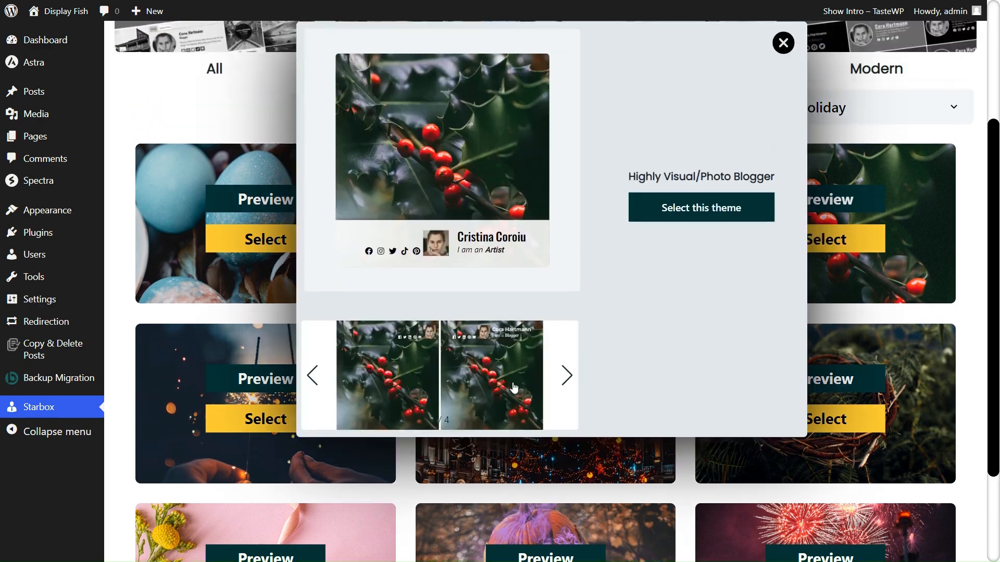
pyautogui.click(510, 388)
pyautogui.click(692, 207)
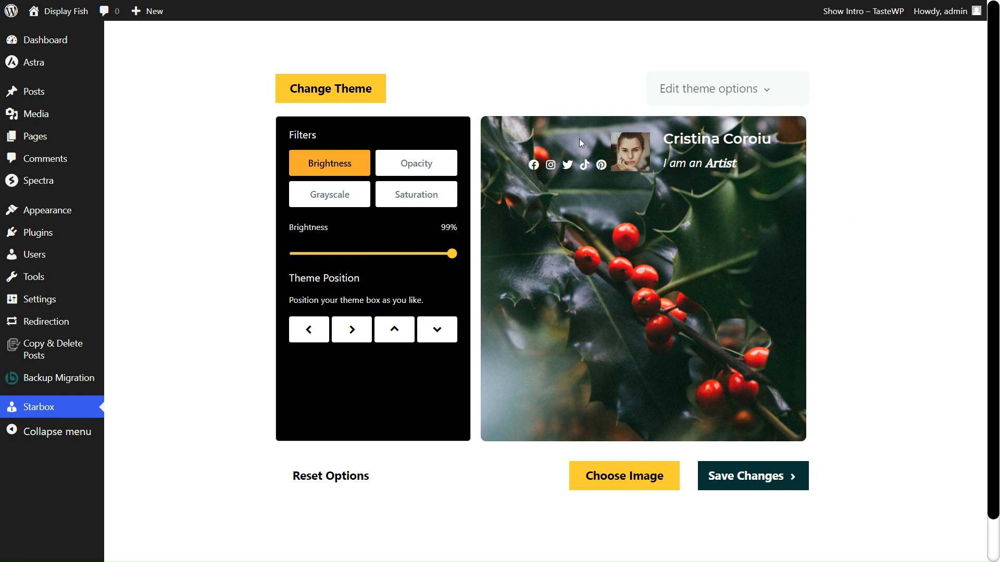
# Step: Open the theme's background image options and try the brightness, opacity, grayscale and saturation filters
pyautogui.click(754, 88)
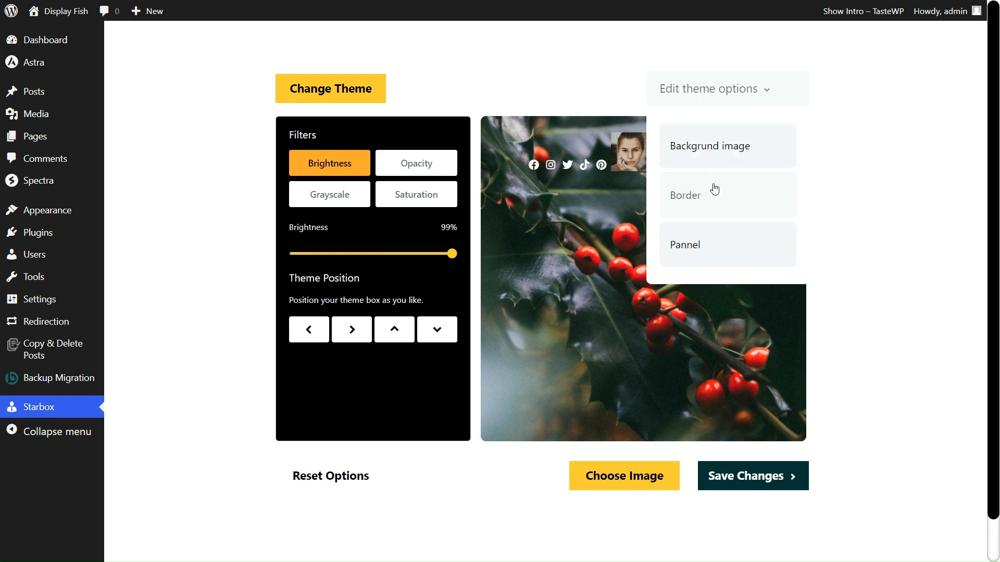
pyautogui.click(702, 148)
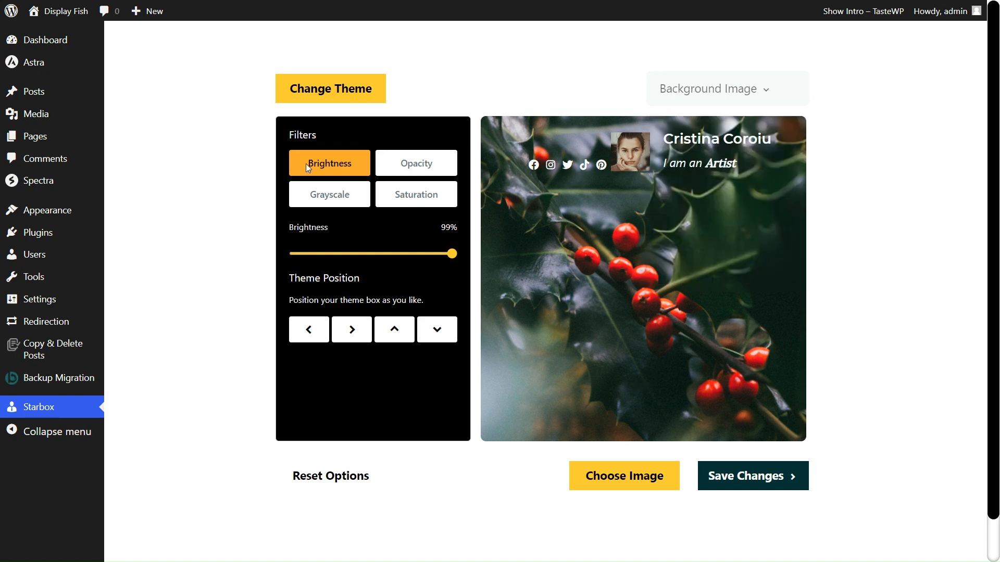
pyautogui.moveTo(452, 254)
pyautogui.mouseDown()
pyautogui.moveTo(286, 252)
pyautogui.moveTo(453, 254)
pyautogui.mouseUp()
pyautogui.click(408, 162)
pyautogui.click(338, 196)
pyautogui.moveTo(293, 254)
pyautogui.mouseDown()
pyautogui.moveTo(429, 264)
pyautogui.moveTo(364, 264)
pyautogui.moveTo(293, 256)
pyautogui.moveTo(432, 256)
pyautogui.moveTo(300, 258)
pyautogui.mouseUp()
pyautogui.click(402, 198)
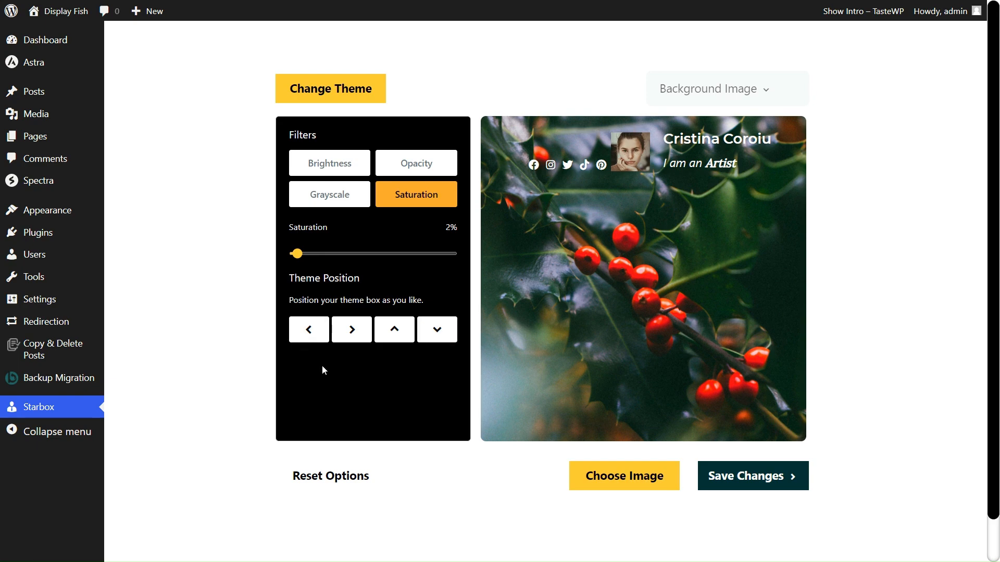
# Step: Try moving the author box in all four directions, shifting it slightly down and to the left on the holly image
pyautogui.click(437, 329)
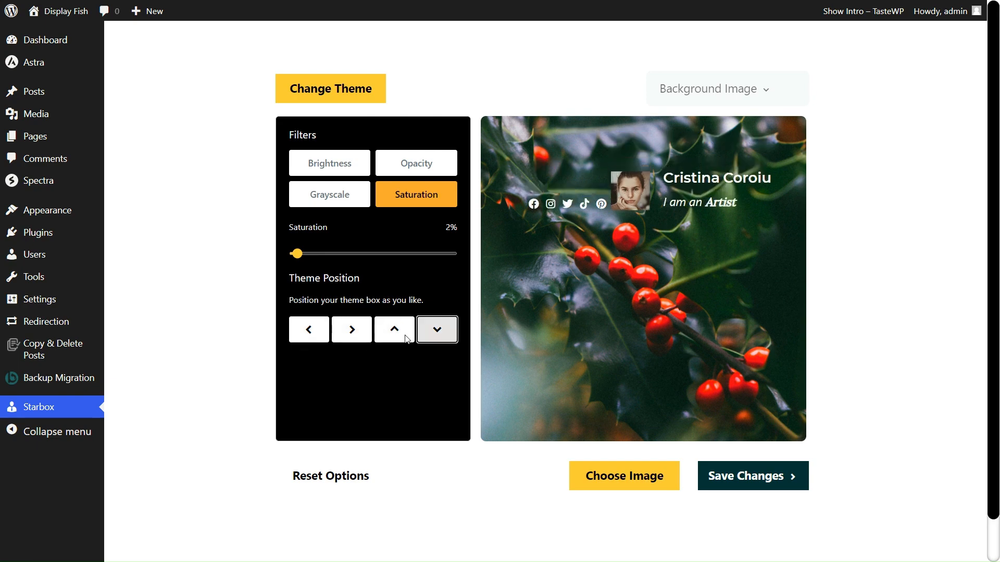
pyautogui.click(389, 336)
pyautogui.click(352, 336)
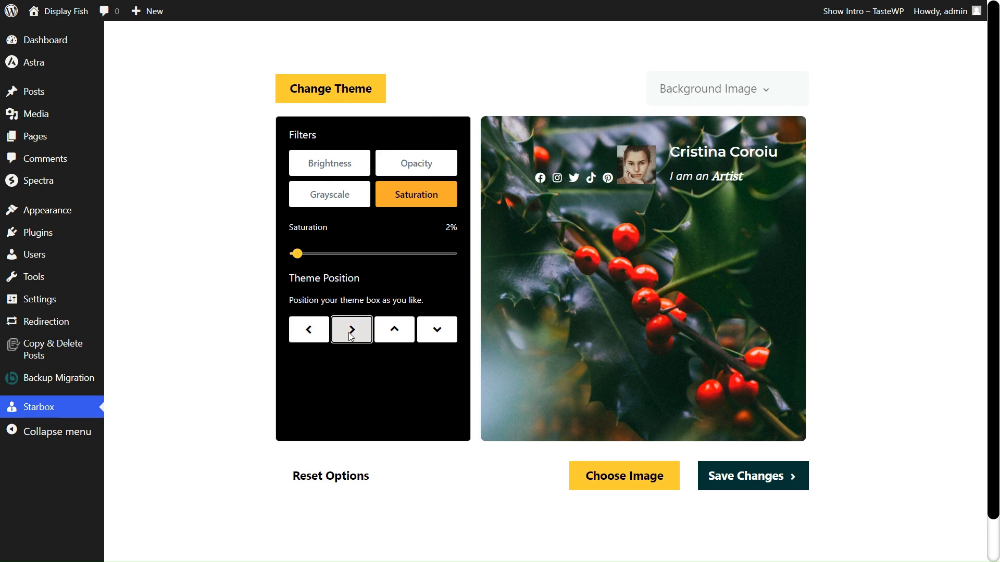
pyautogui.click(315, 331)
pyautogui.click(315, 331)
pyautogui.click(314, 331)
pyautogui.click(314, 331)
pyautogui.click(315, 331)
pyautogui.click(315, 332)
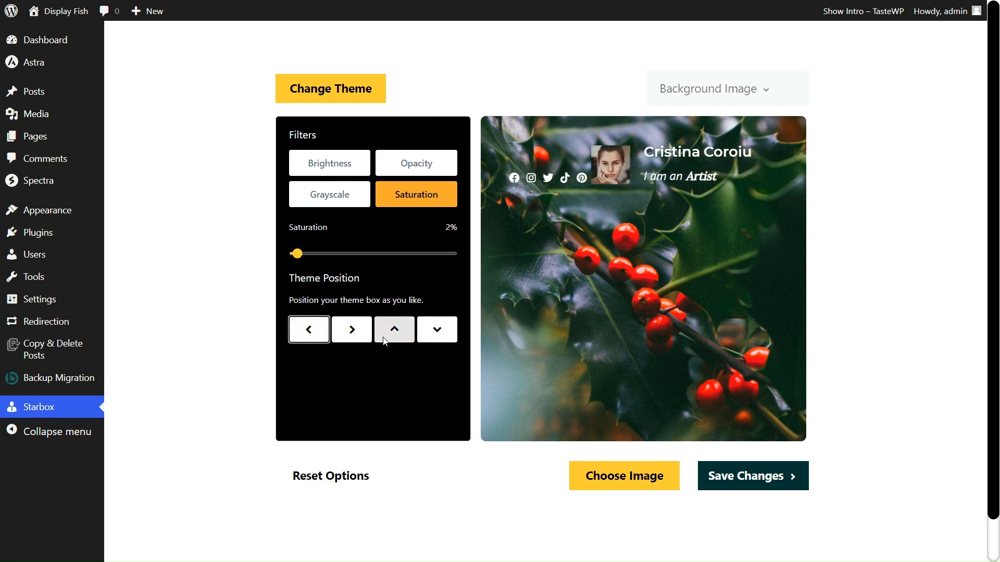
# Step: Shift the author box farther down and back to the right on the holly image
pyautogui.click(396, 335)
pyautogui.click(438, 330)
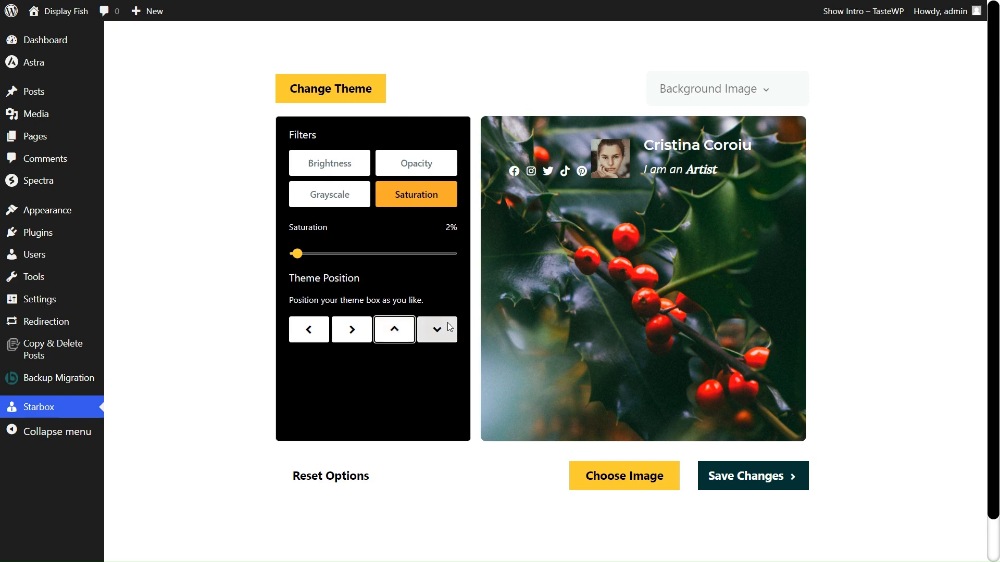
pyautogui.click(445, 329)
pyautogui.click(447, 324)
pyautogui.click(447, 324)
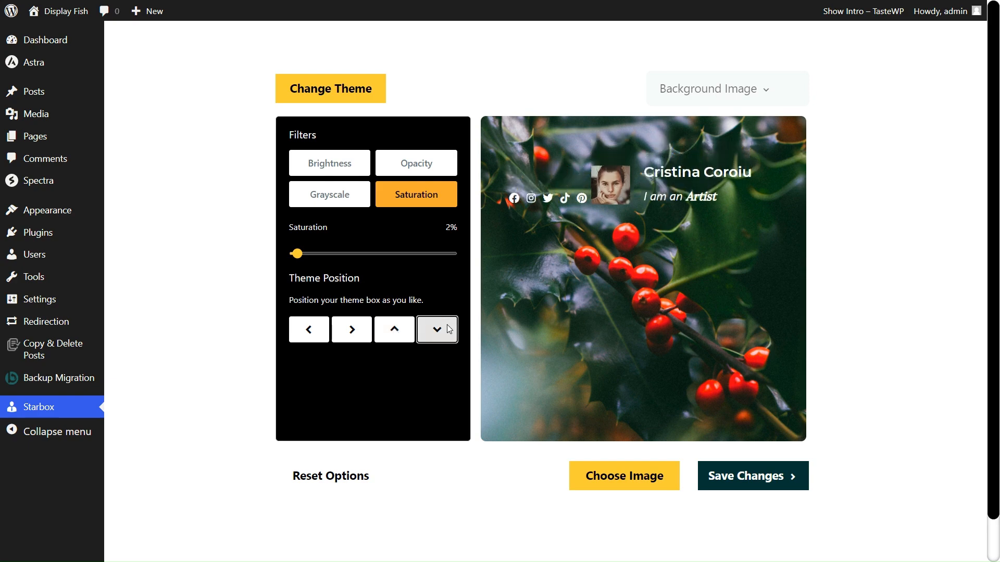
pyautogui.click(447, 325)
pyautogui.click(393, 331)
pyautogui.click(367, 335)
pyautogui.click(367, 335)
pyautogui.click(367, 335)
pyautogui.click(368, 335)
pyautogui.click(393, 332)
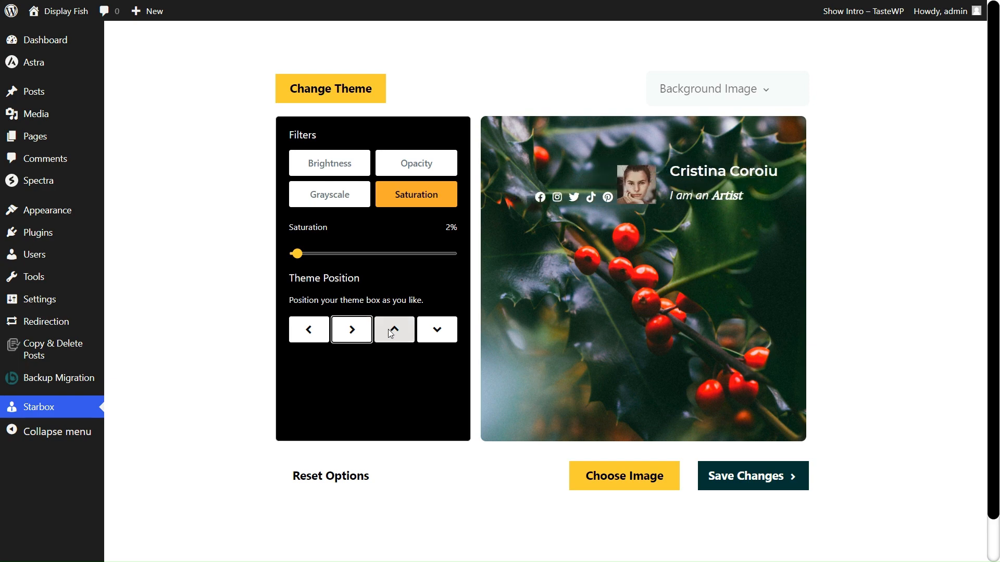
# Step: Open the border options and try orange, green and blue borders on the author box
pyautogui.click(720, 93)
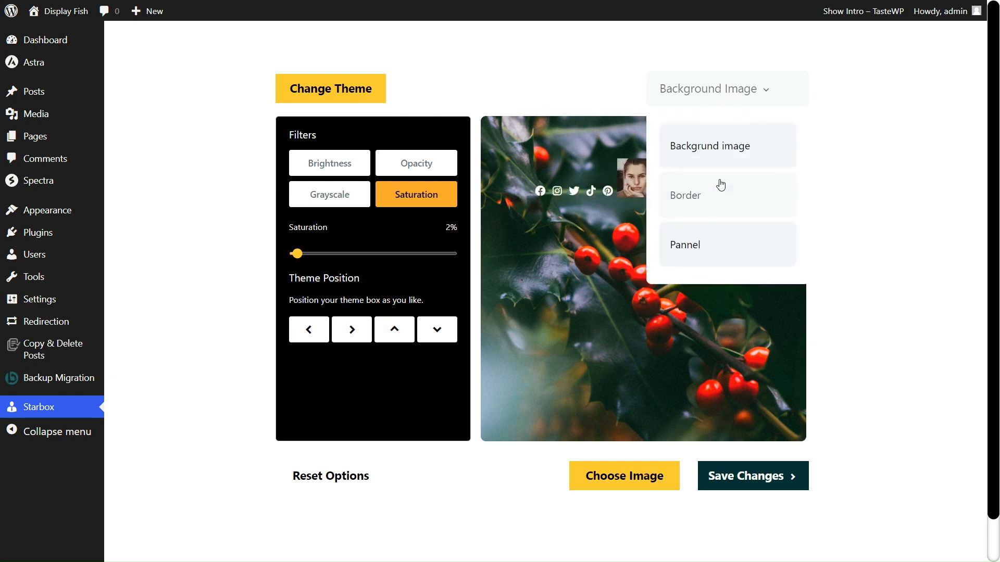
pyautogui.click(697, 202)
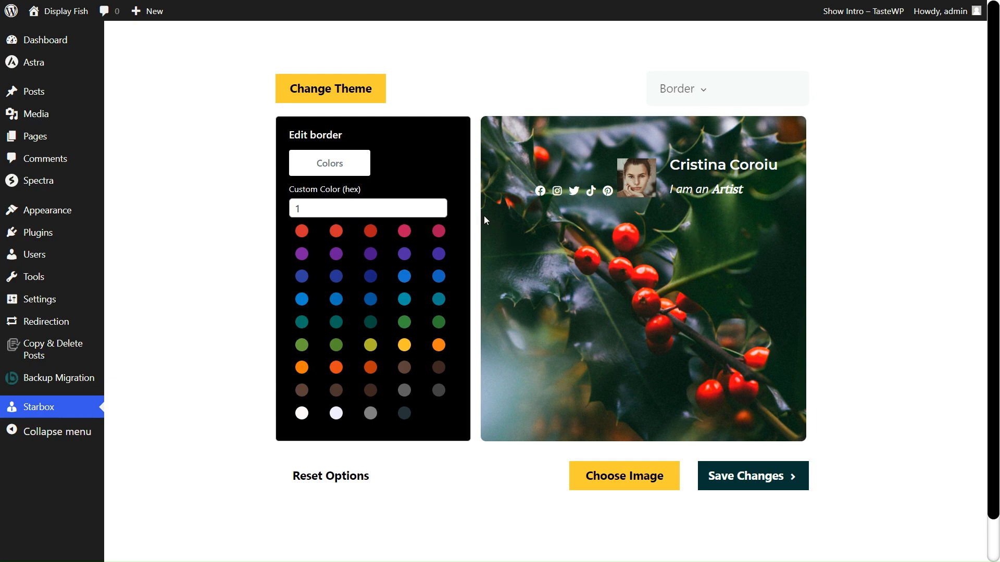
pyautogui.click(439, 347)
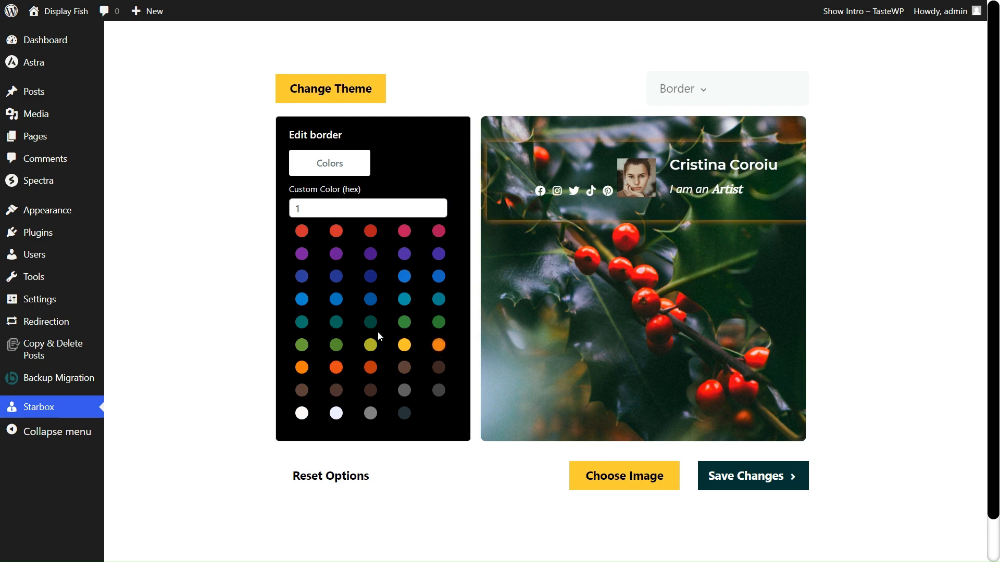
pyautogui.click(404, 323)
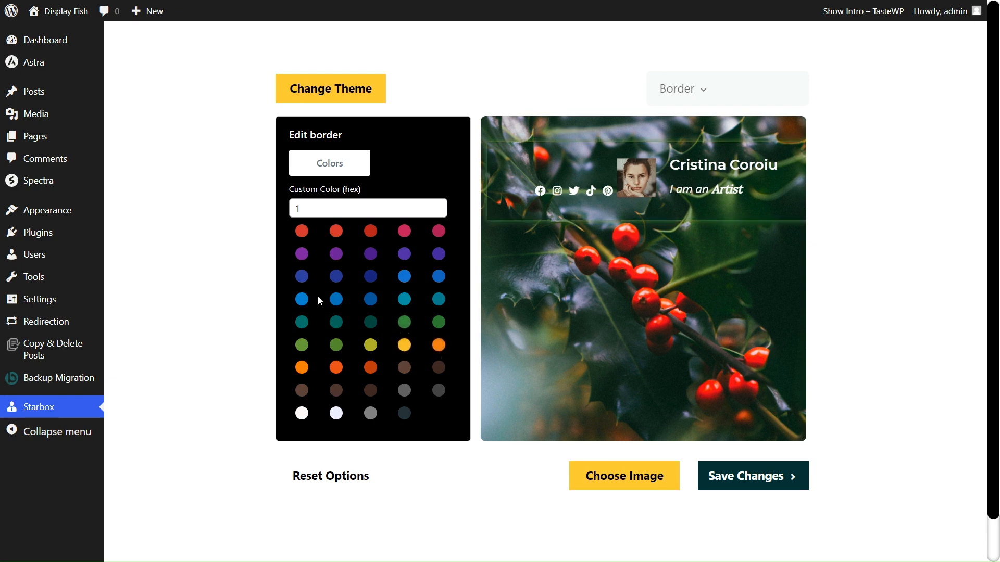
pyautogui.click(303, 276)
# Step: Change the theme to the holly berries variant with a dark author box along the image's lower edge
pyautogui.click(333, 89)
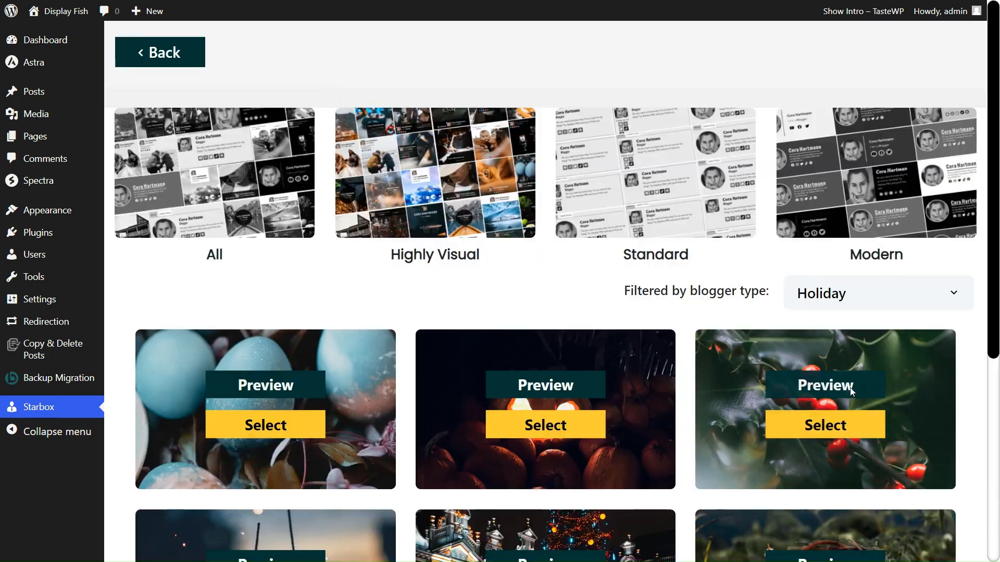
pyautogui.click(852, 392)
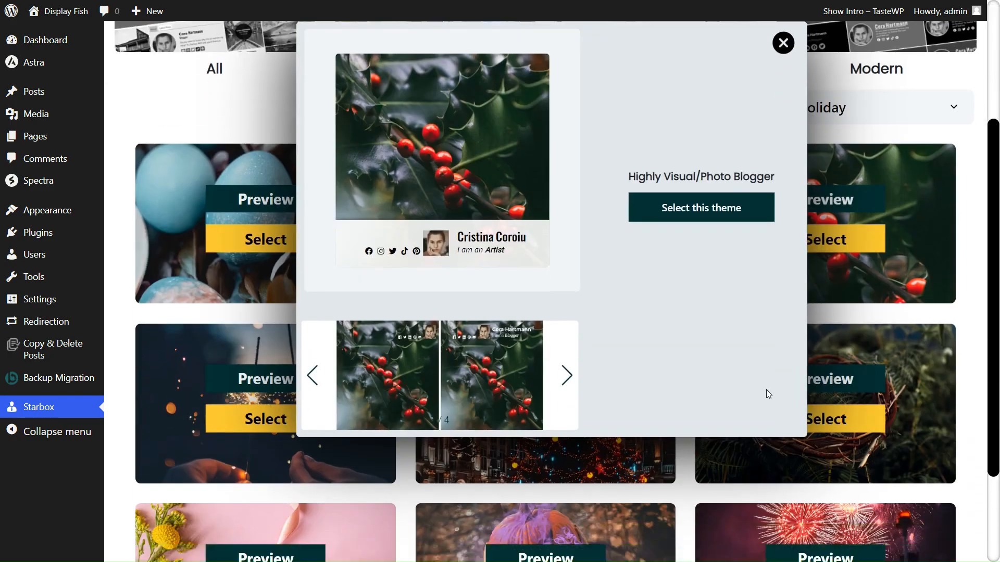
pyautogui.click(313, 372)
pyautogui.click(492, 390)
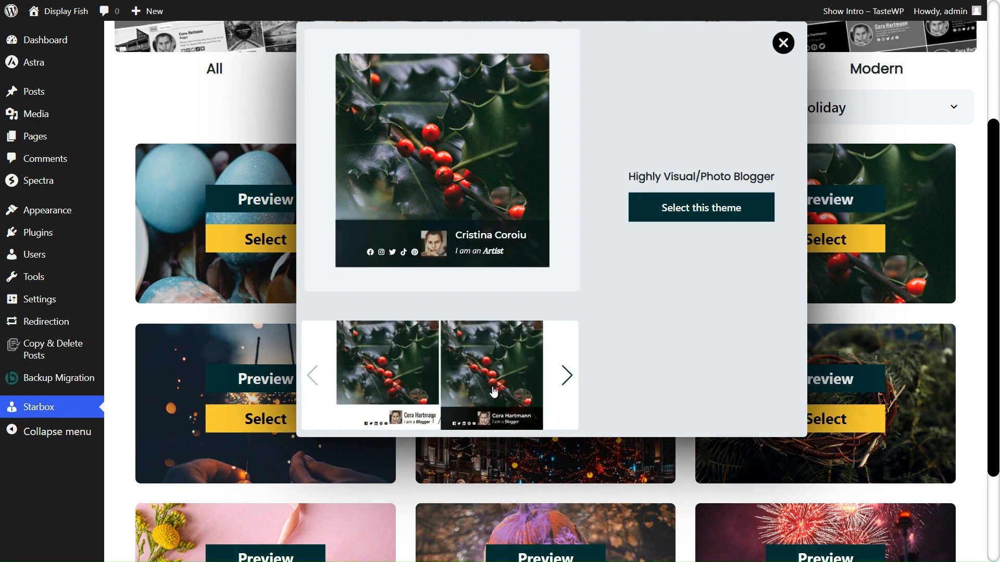
pyautogui.click(715, 211)
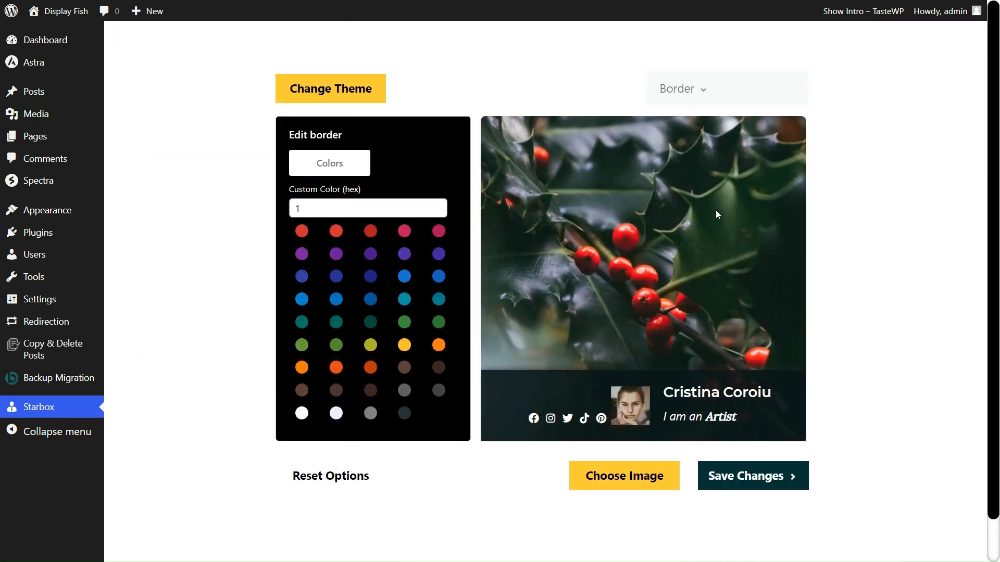
# Step: Set the author box border color to red and its panel color to red
pyautogui.click(439, 235)
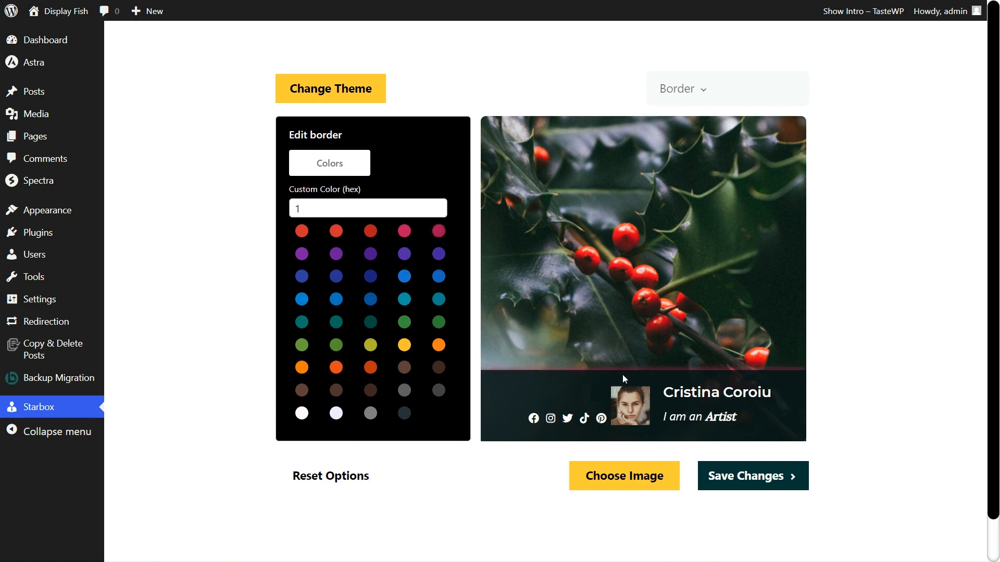
pyautogui.click(307, 233)
pyautogui.click(780, 91)
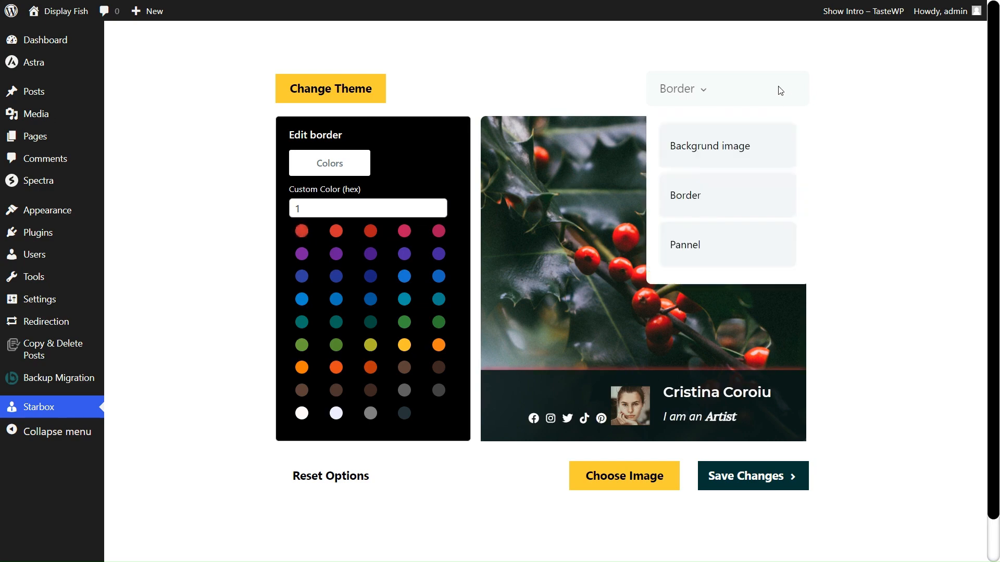
pyautogui.click(685, 246)
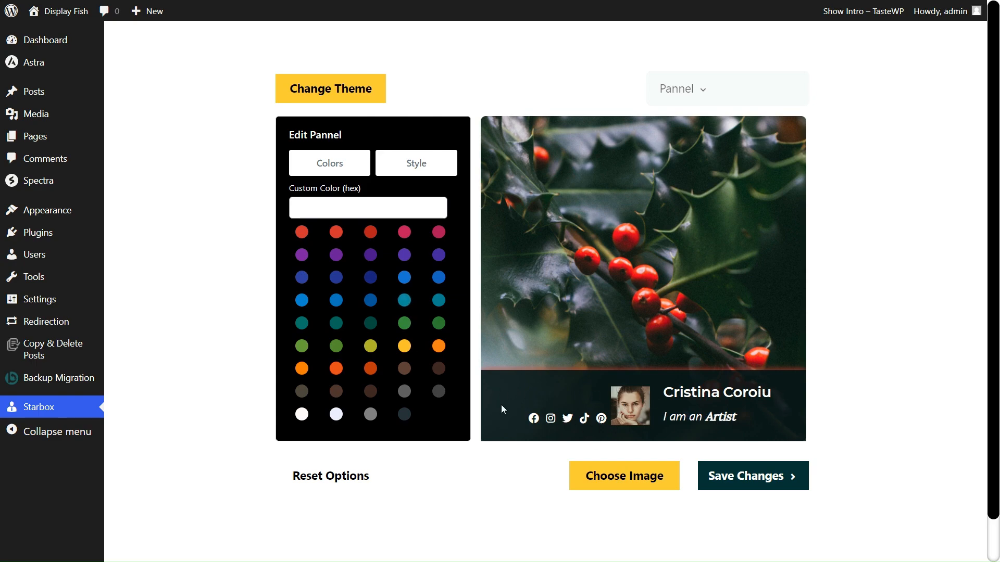
pyautogui.click(404, 254)
pyautogui.click(303, 233)
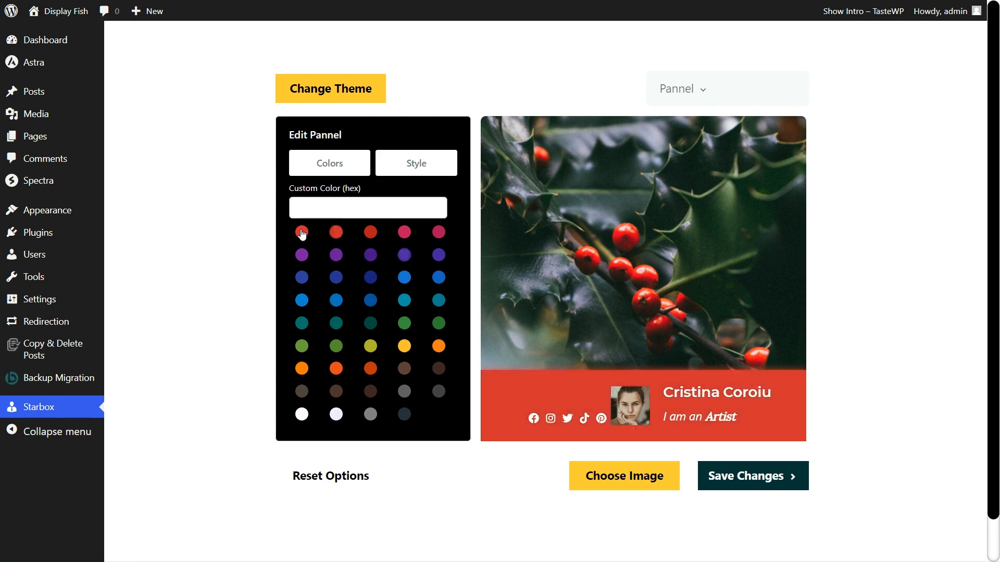
# Step: Try dark red, dark orange and dark teal on the author box panel, and set the panel color to red
pyautogui.click(370, 232)
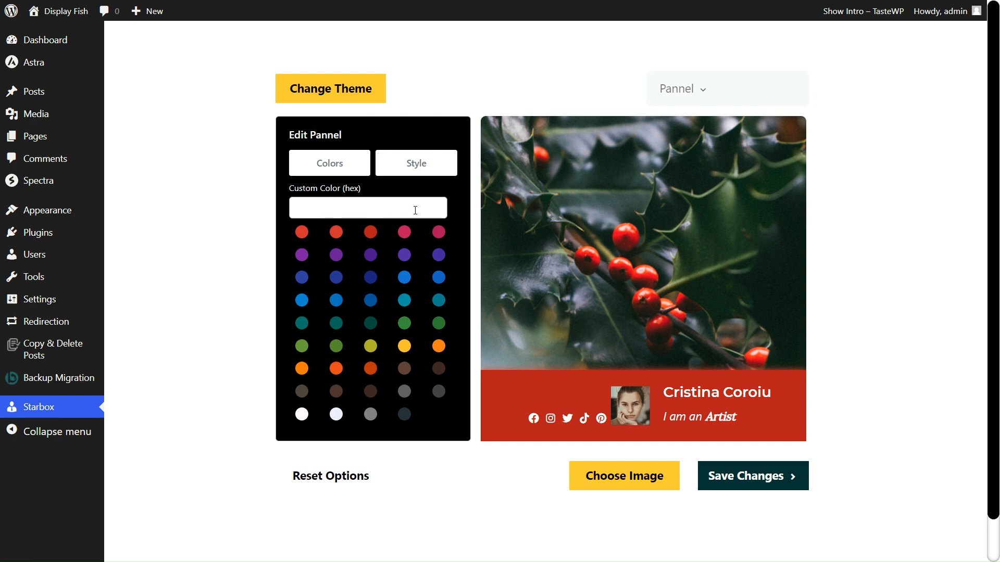
pyautogui.click(370, 369)
pyautogui.click(370, 324)
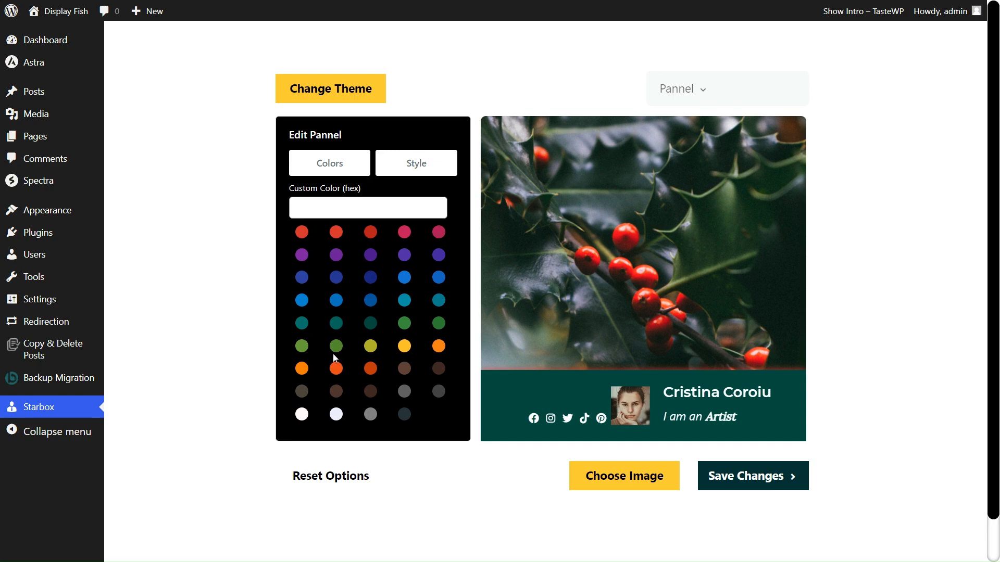
pyautogui.click(337, 232)
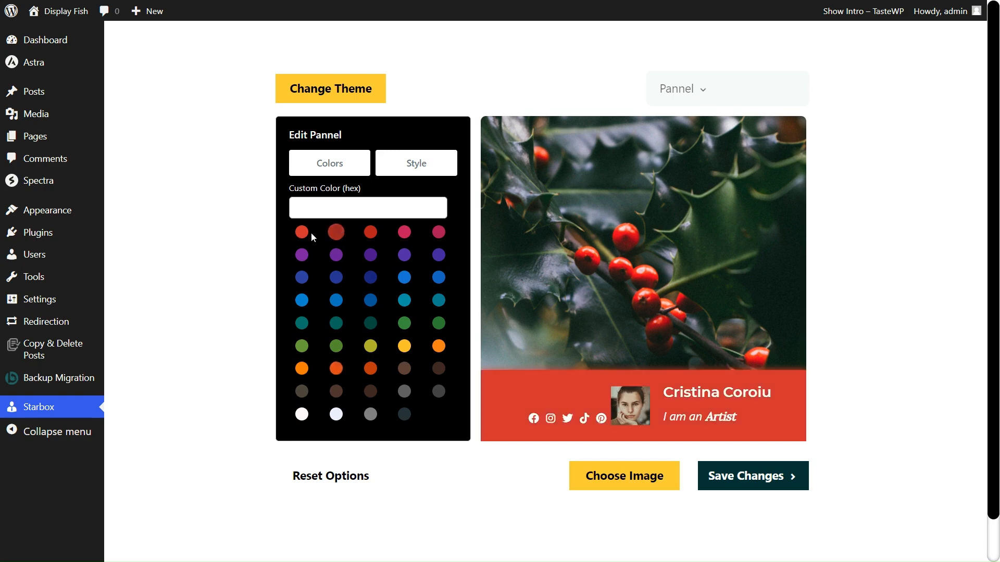
# Step: Set the author box's border color to dark brown and open the background image options
pyautogui.click(677, 99)
pyautogui.click(690, 212)
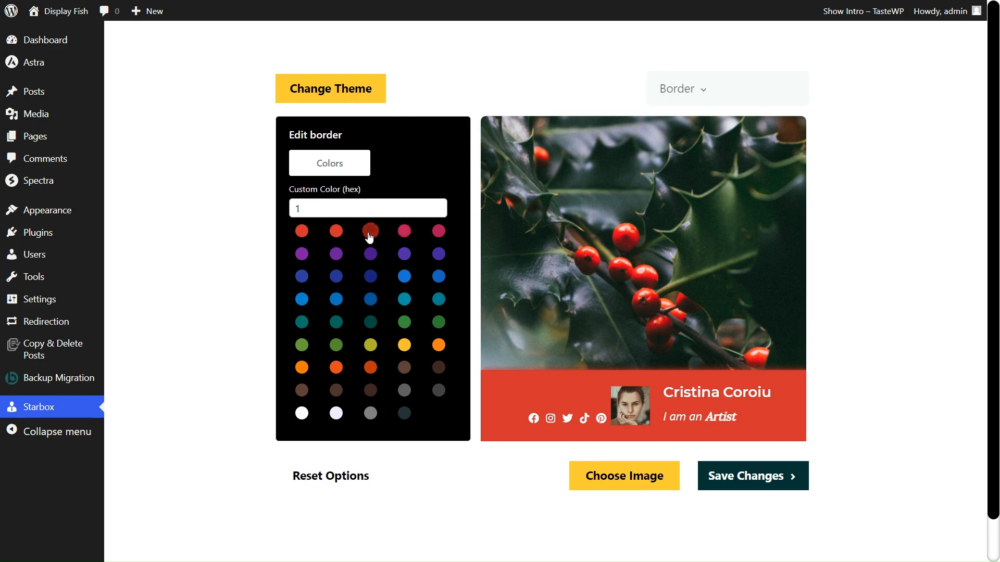
pyautogui.click(373, 397)
pyautogui.click(706, 93)
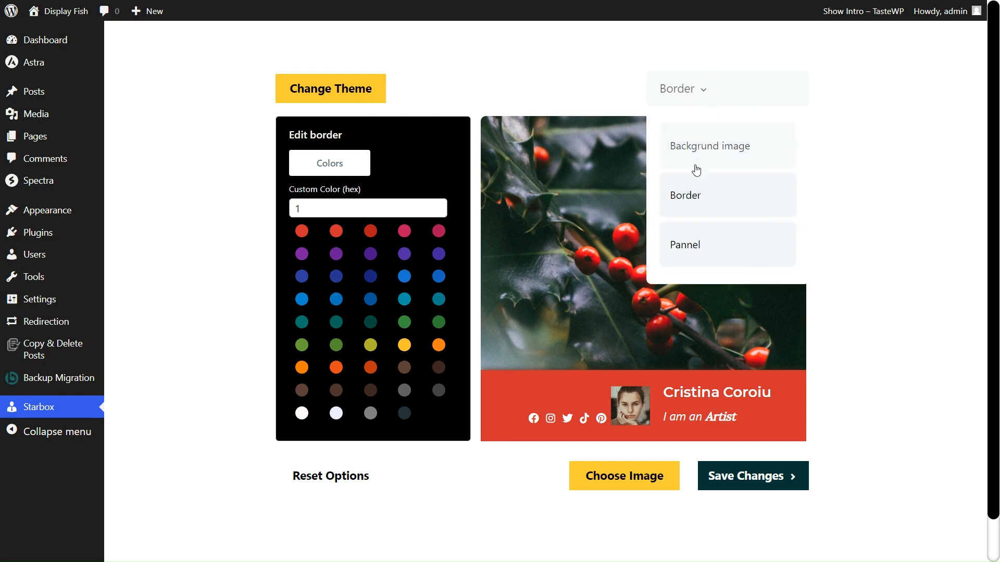
pyautogui.click(702, 148)
# Step: Set the author box panel's opacity to 9 and save the theme changes
pyautogui.click(705, 101)
pyautogui.click(681, 246)
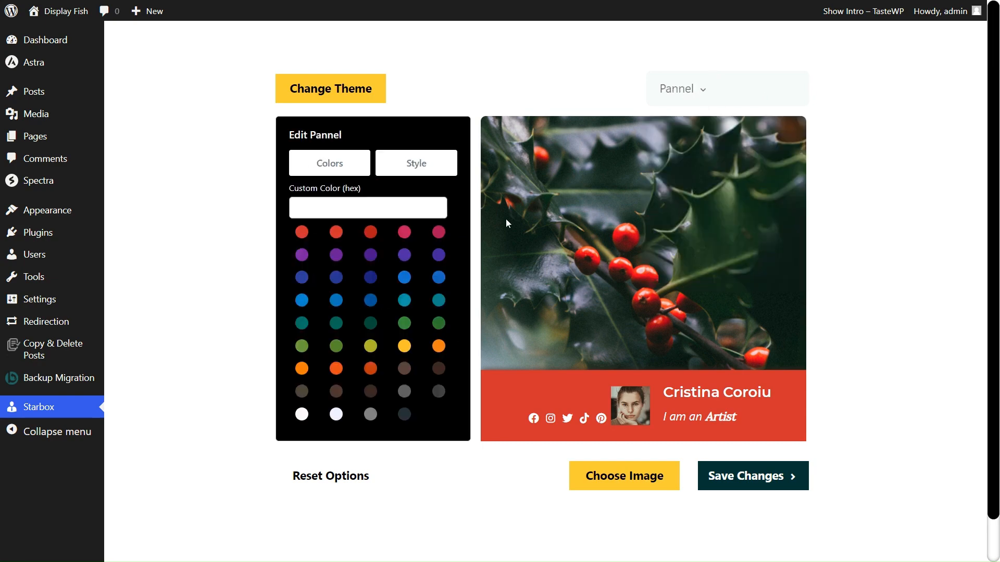
pyautogui.click(438, 163)
pyautogui.moveTo(314, 248); pyautogui.dragTo(487, 276)
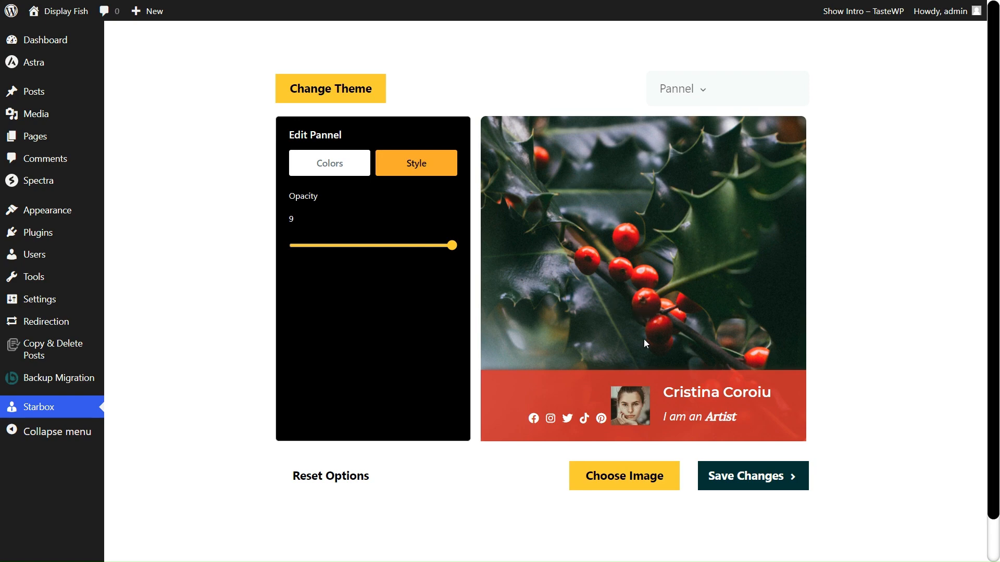
pyautogui.click(744, 479)
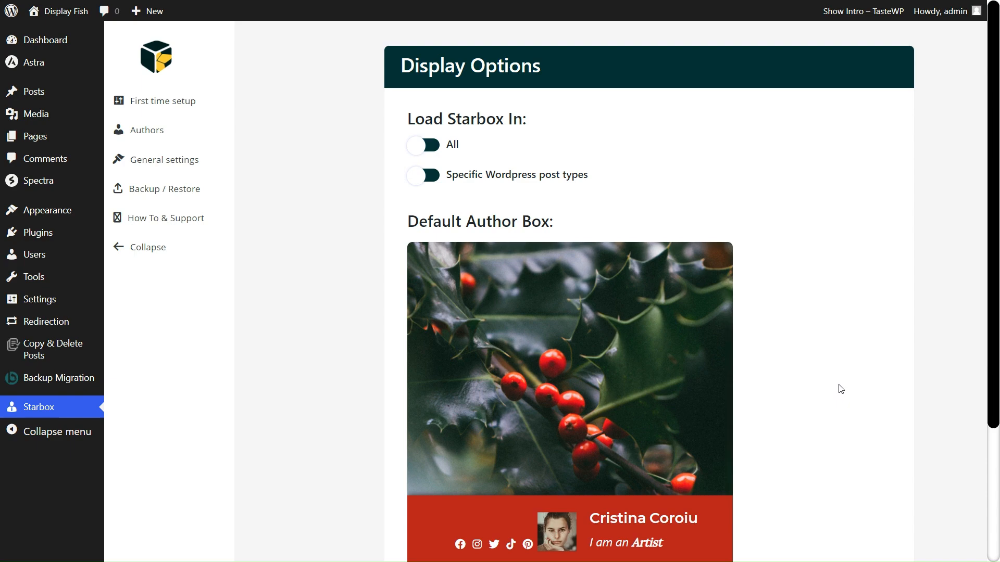
# Step: Try out the display options for loading Starbox in all content and in specific WordPress post types
pyautogui.click(439, 149)
pyautogui.click(439, 150)
pyautogui.click(427, 177)
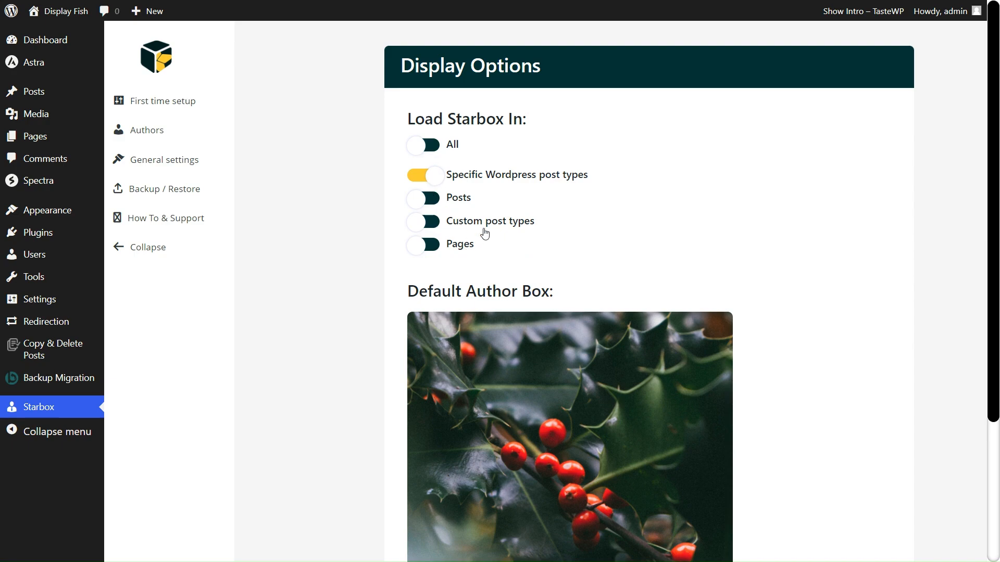
pyautogui.click(437, 182)
# Step: Set Starbox to load in All and finish the first-time setup with the holly design as default author box
pyautogui.click(427, 157)
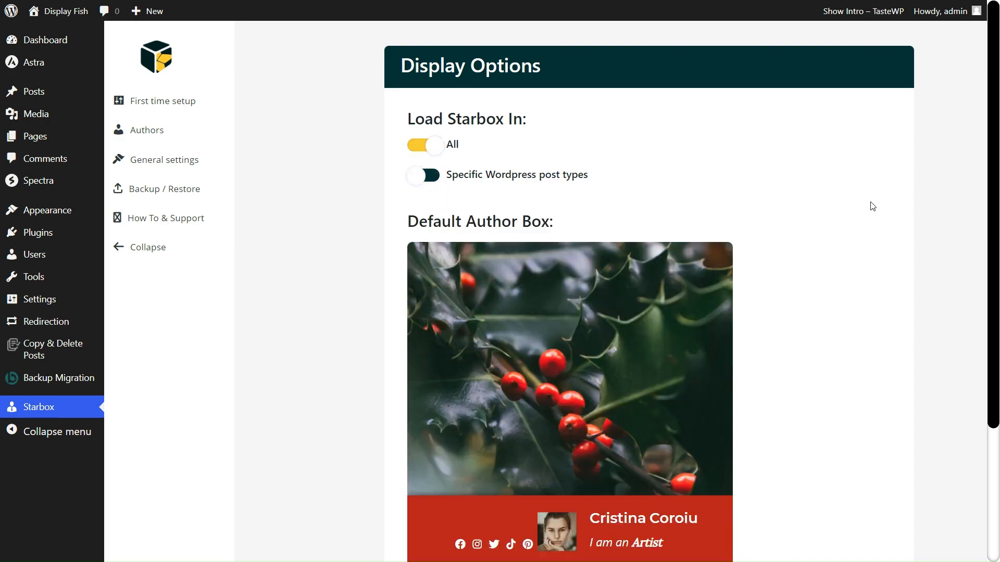
pyautogui.scroll(-3, 889, 250)
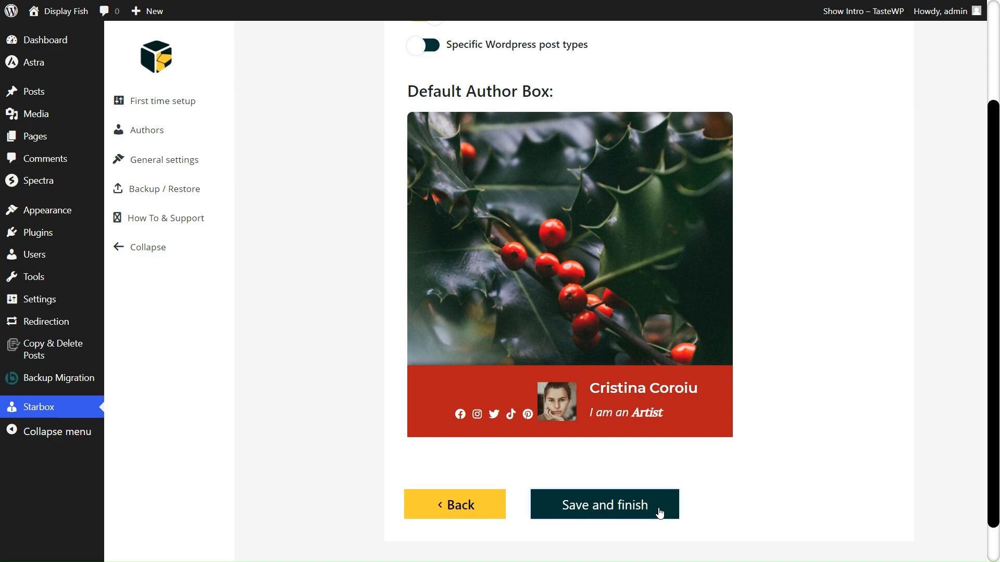
pyautogui.click(659, 510)
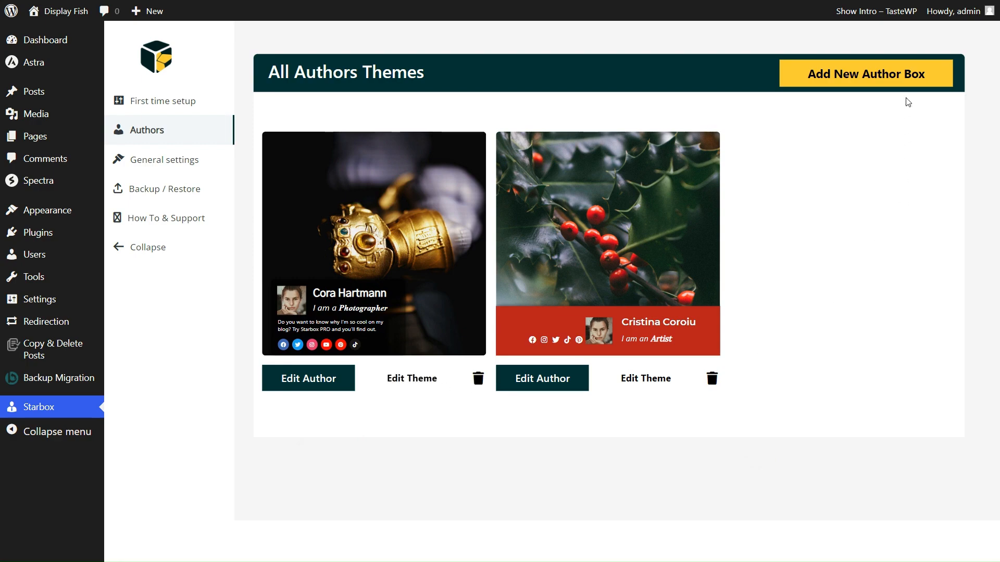
# Step: Open the author details of the holly author box, review the profile and social media fields, and save them
pyautogui.click(897, 83)
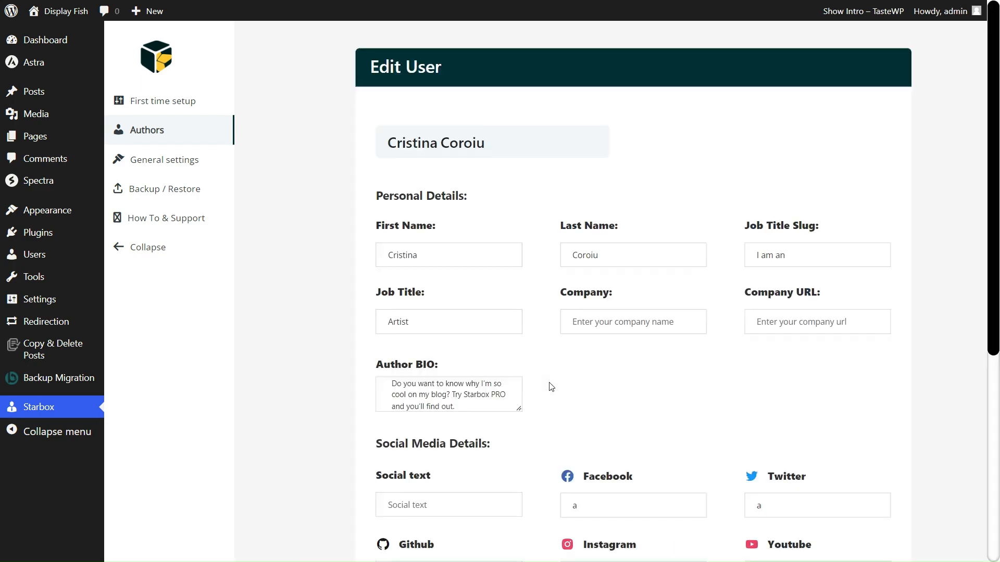
pyautogui.scroll(-6, 550, 387)
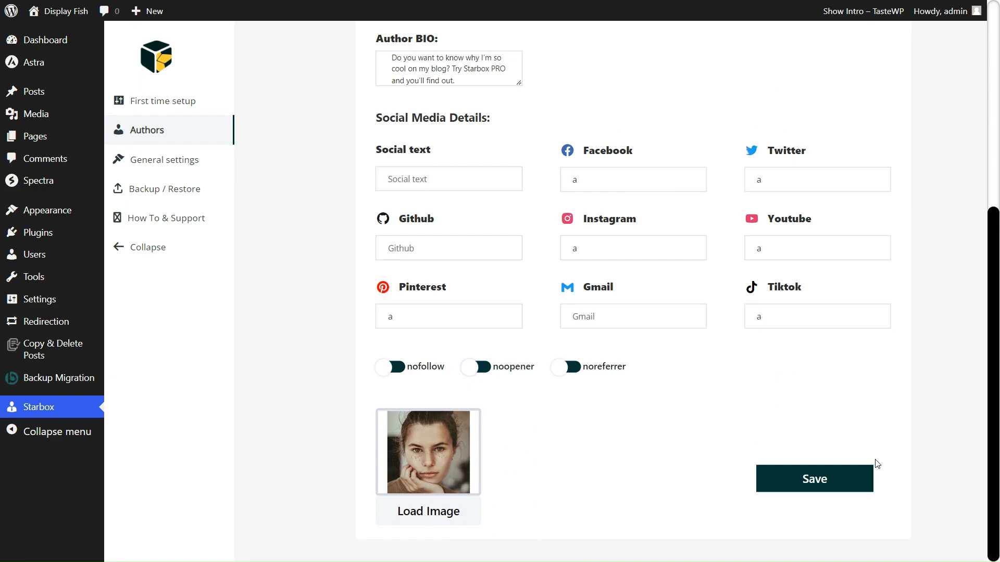
pyautogui.click(851, 484)
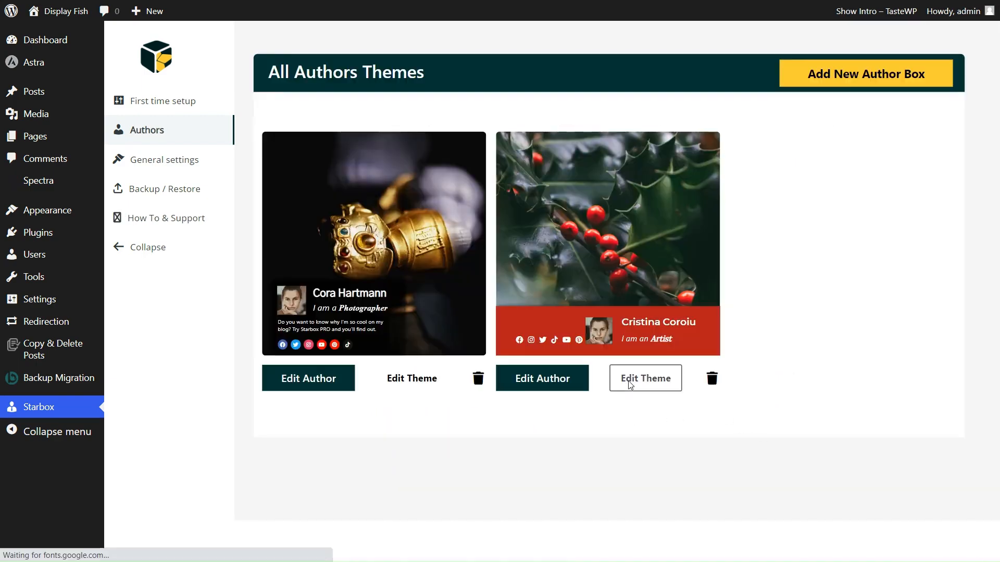
# Step: Preview the Modern black theme with the round photo and apply it to the holly author box
pyautogui.click(630, 384)
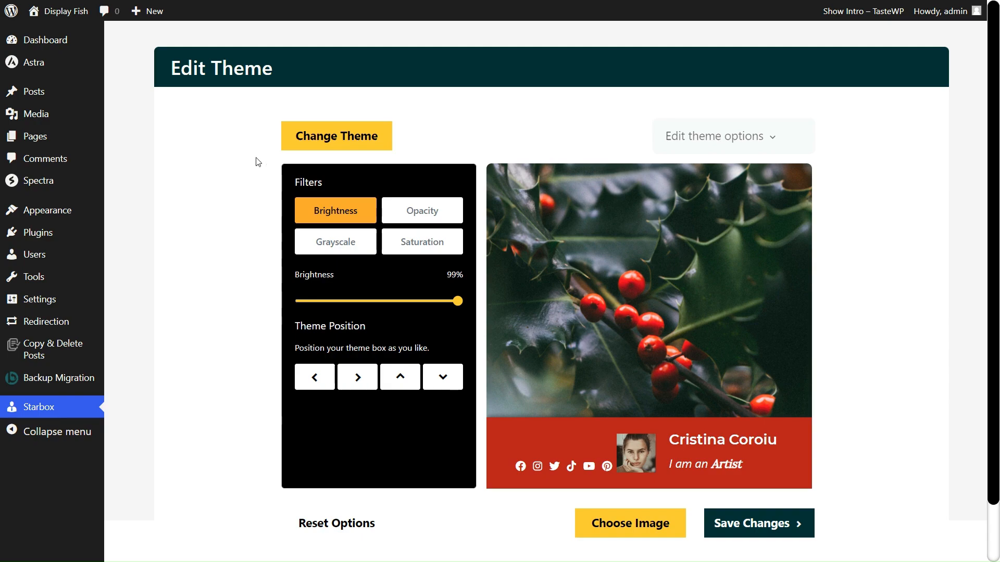
pyautogui.click(341, 133)
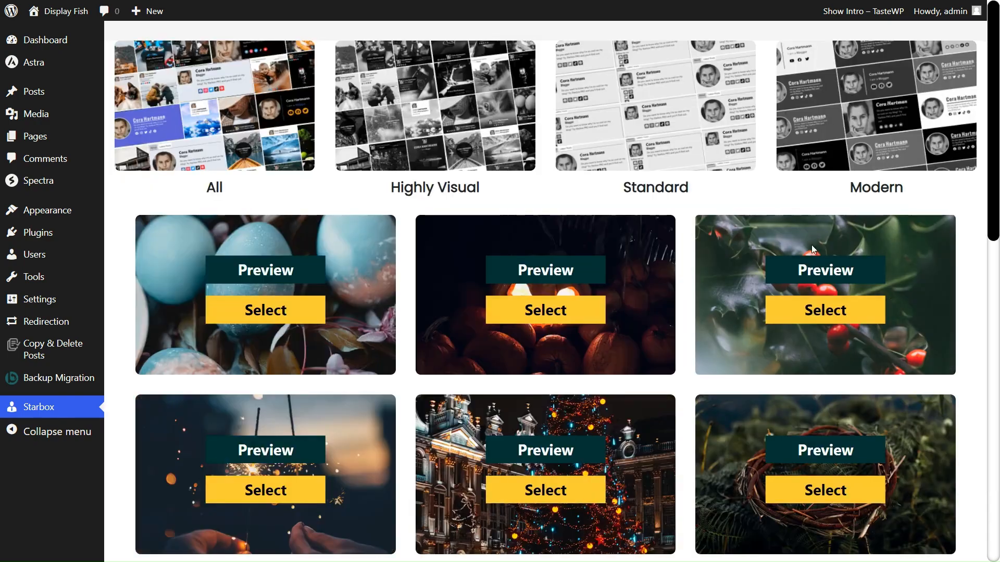
pyautogui.click(857, 158)
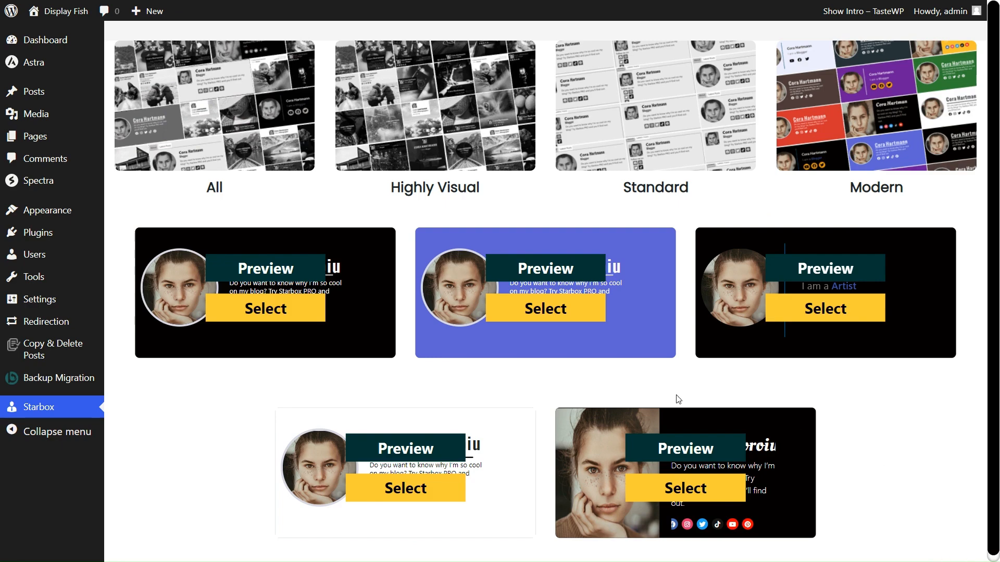
pyautogui.click(266, 271)
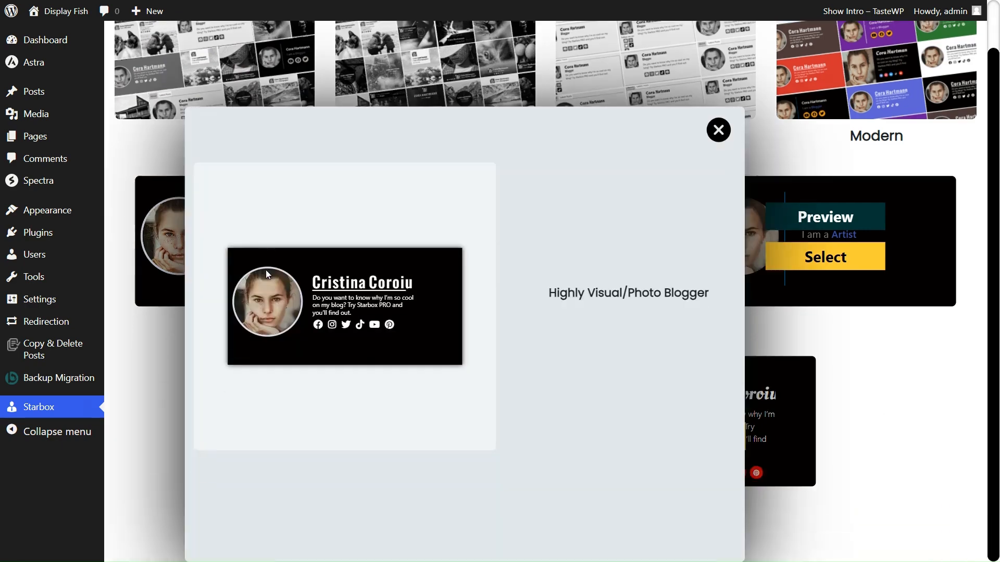
pyautogui.click(182, 351)
pyautogui.click(274, 301)
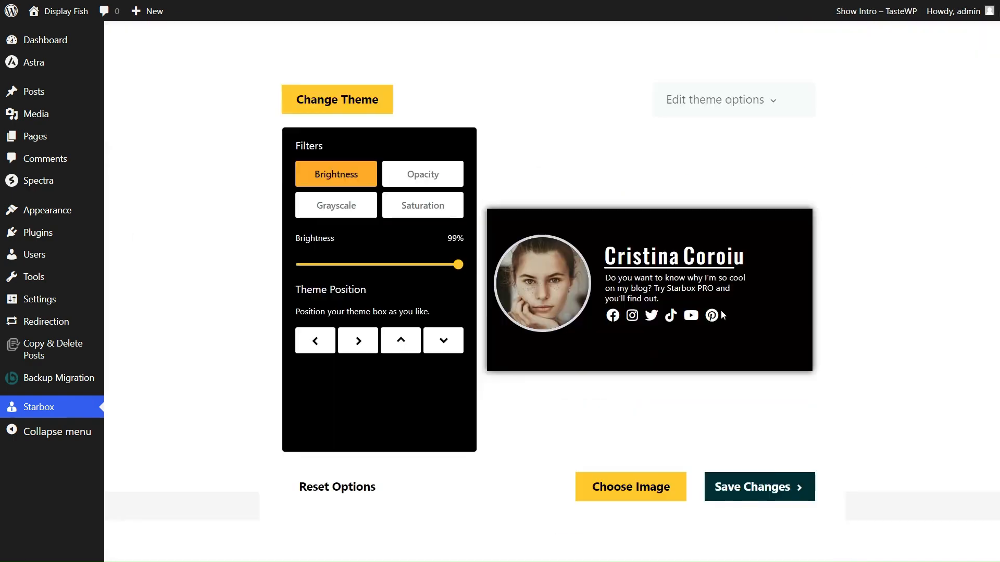
# Step: Try red and yellow border colors on the black author box
pyautogui.click(748, 100)
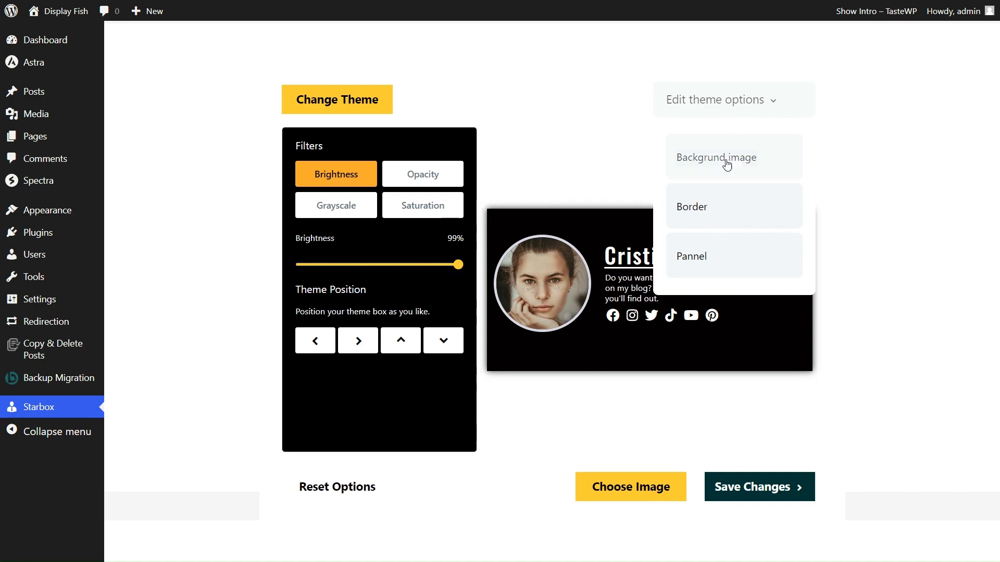
pyautogui.click(693, 206)
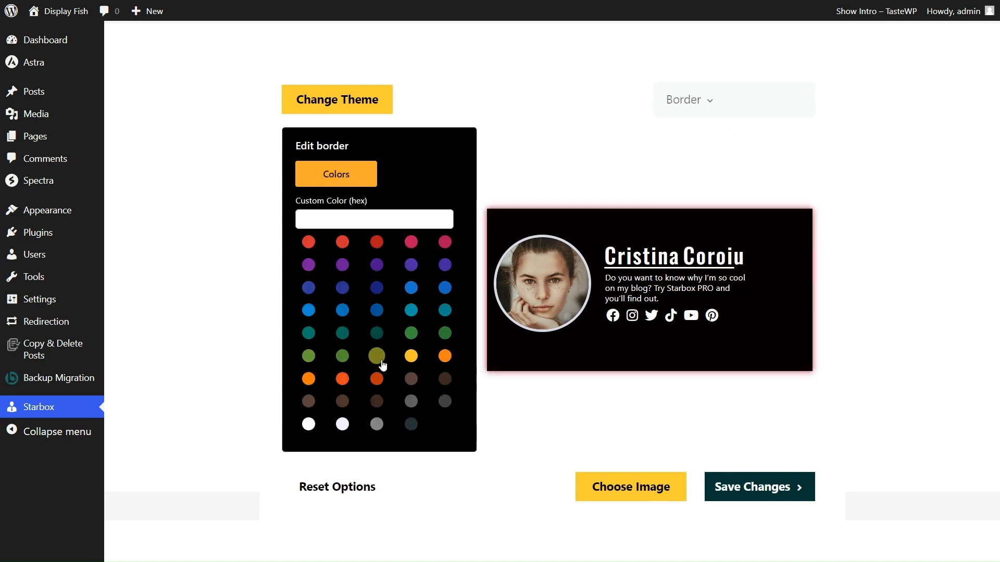
pyautogui.click(411, 357)
# Step: Try green, blue, purple and brown panel colors on the author box and set the panel to dark orange
pyautogui.click(678, 116)
pyautogui.click(687, 261)
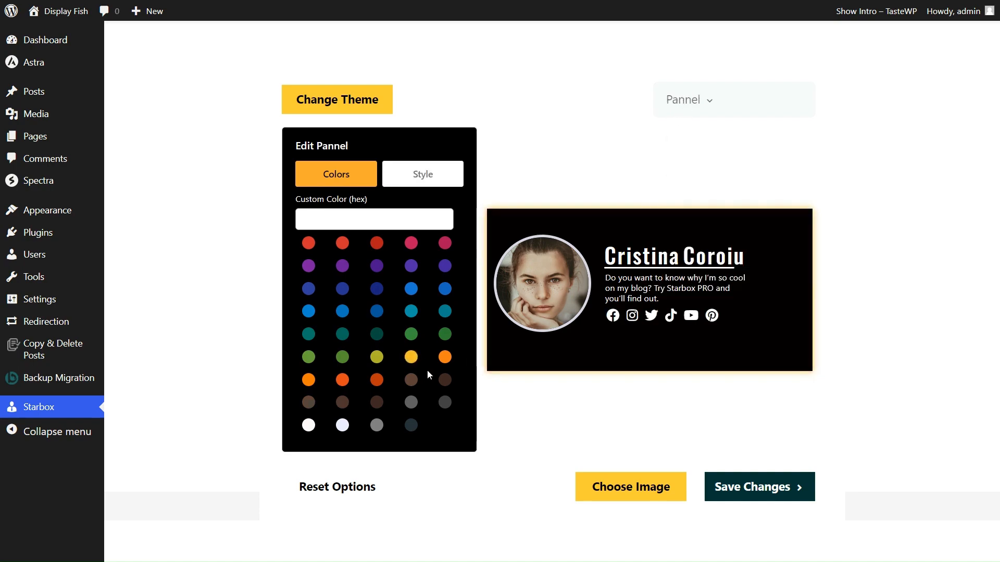
pyautogui.click(446, 336)
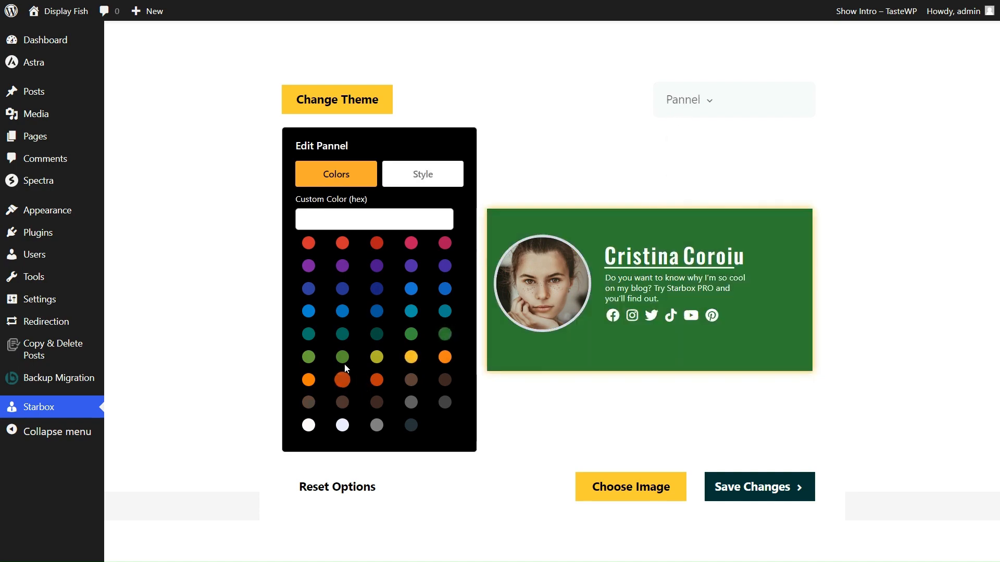
pyautogui.click(342, 312)
pyautogui.click(344, 290)
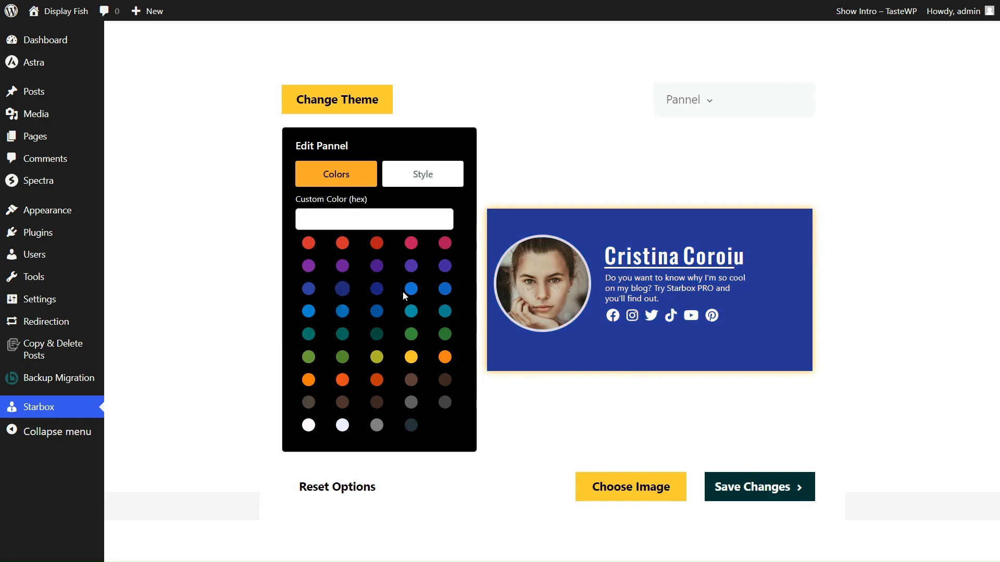
pyautogui.click(342, 266)
pyautogui.click(376, 265)
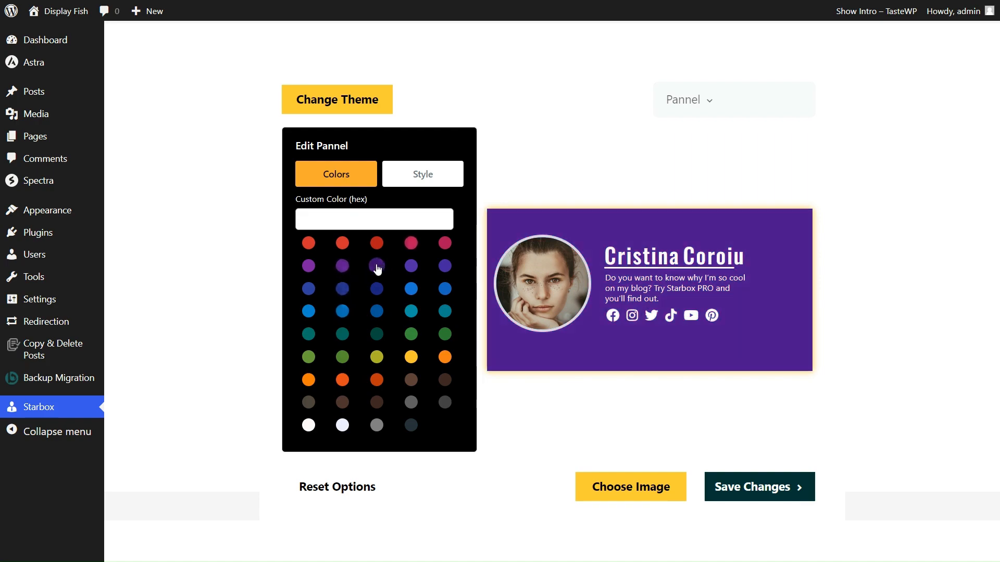
pyautogui.click(373, 401)
pyautogui.click(378, 380)
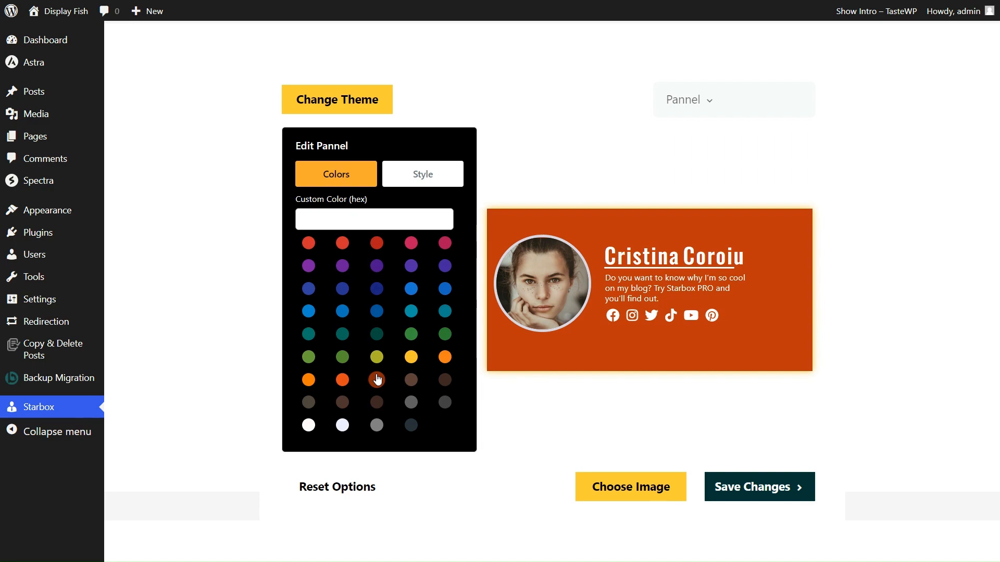
# Step: Try a dark orange border, set the author box's border color to black, and save the theme changes
pyautogui.click(730, 100)
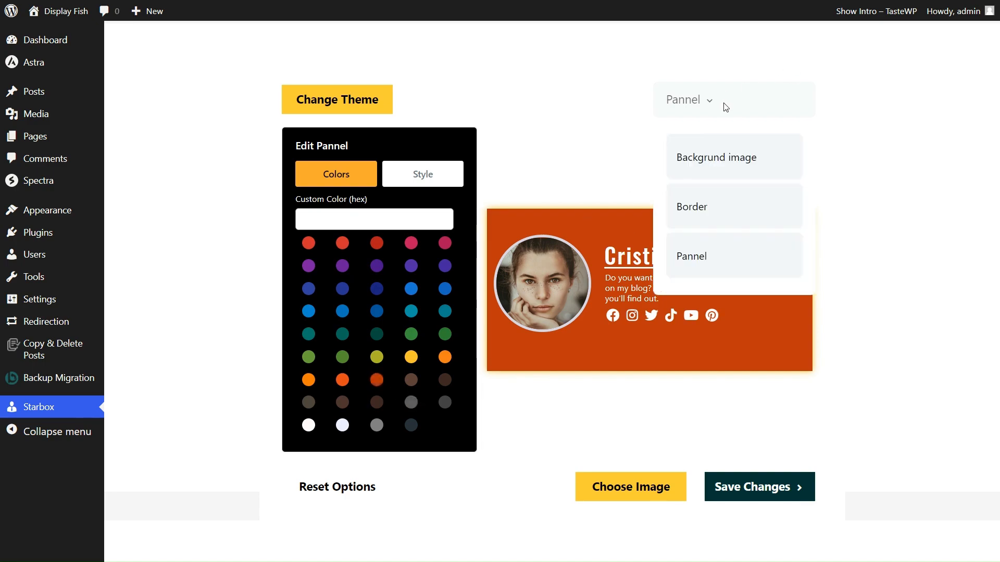
pyautogui.click(695, 208)
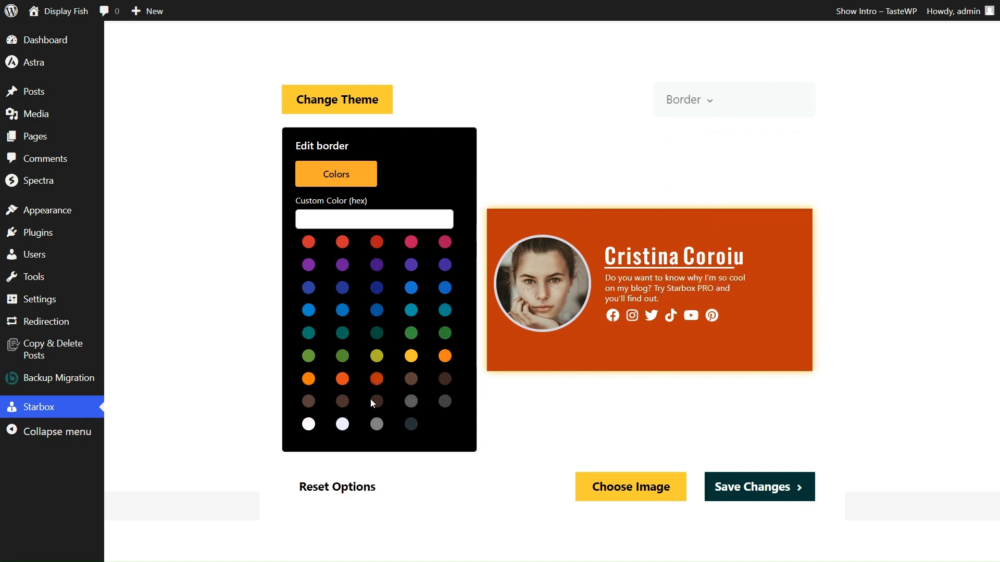
pyautogui.click(376, 379)
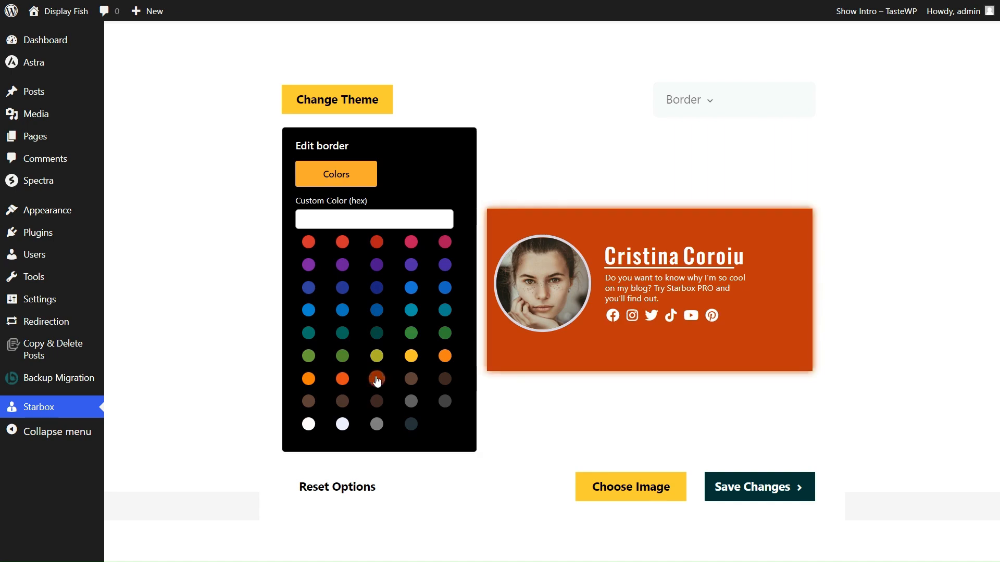
pyautogui.click(443, 424)
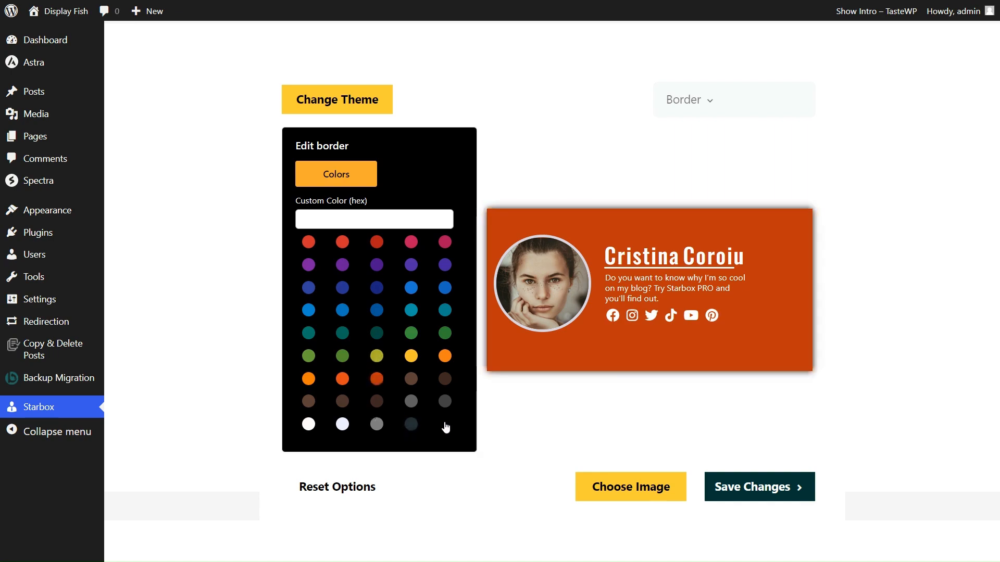
pyautogui.click(764, 491)
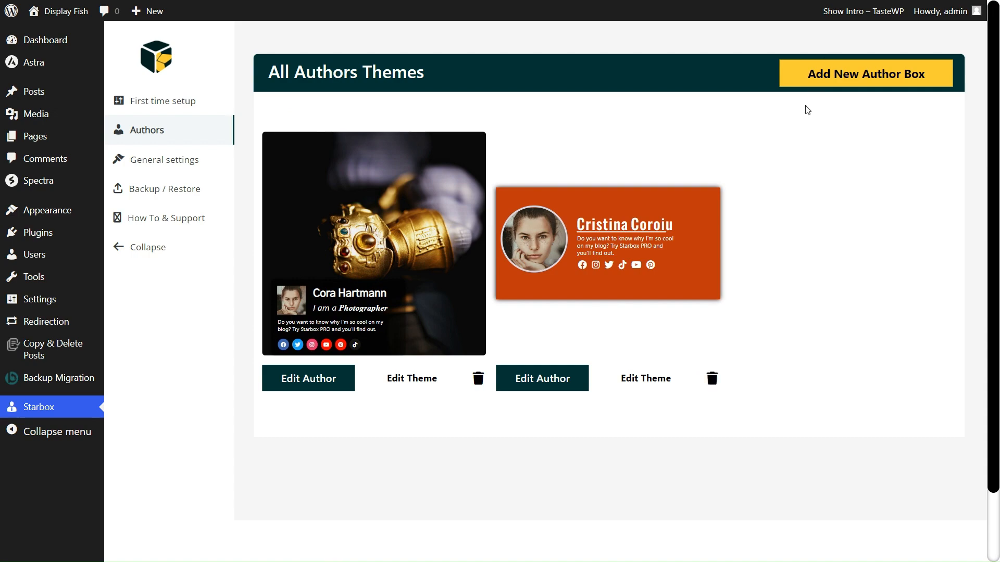
# Step: Start adding a new author box and examine its selectable authors and the profile and social media fields
pyautogui.click(830, 82)
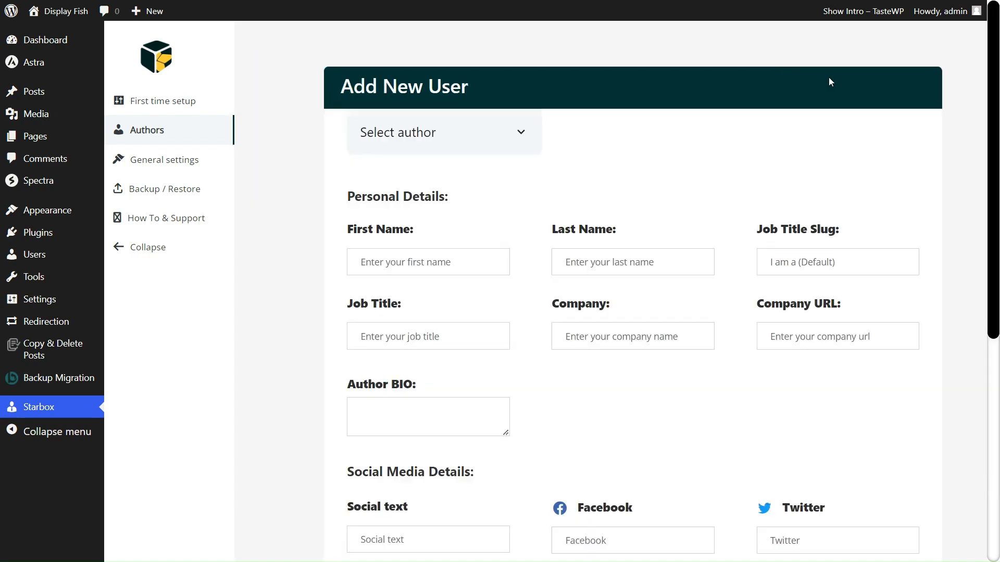
pyautogui.click(499, 145)
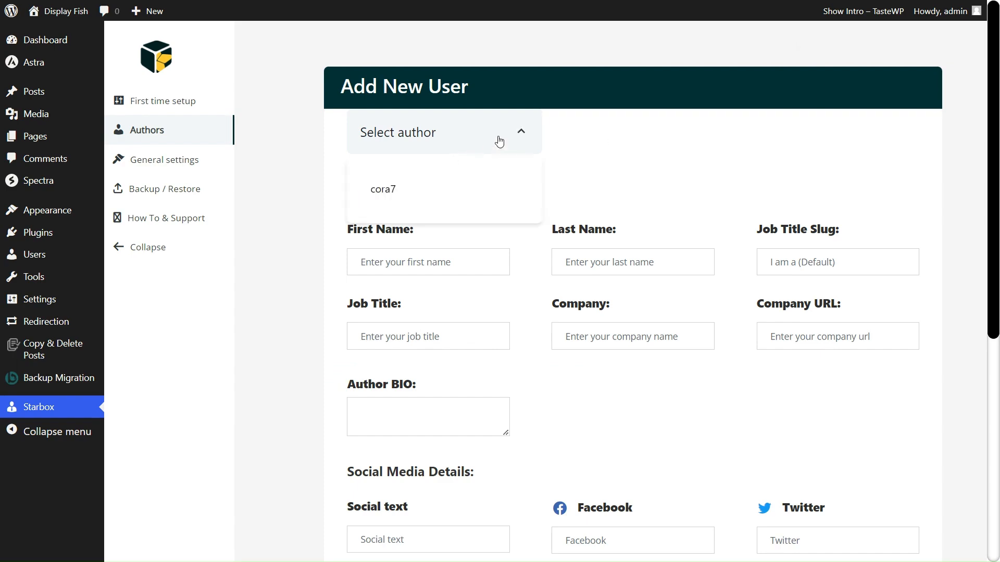
pyautogui.click(499, 141)
pyautogui.scroll(-7, 499, 142)
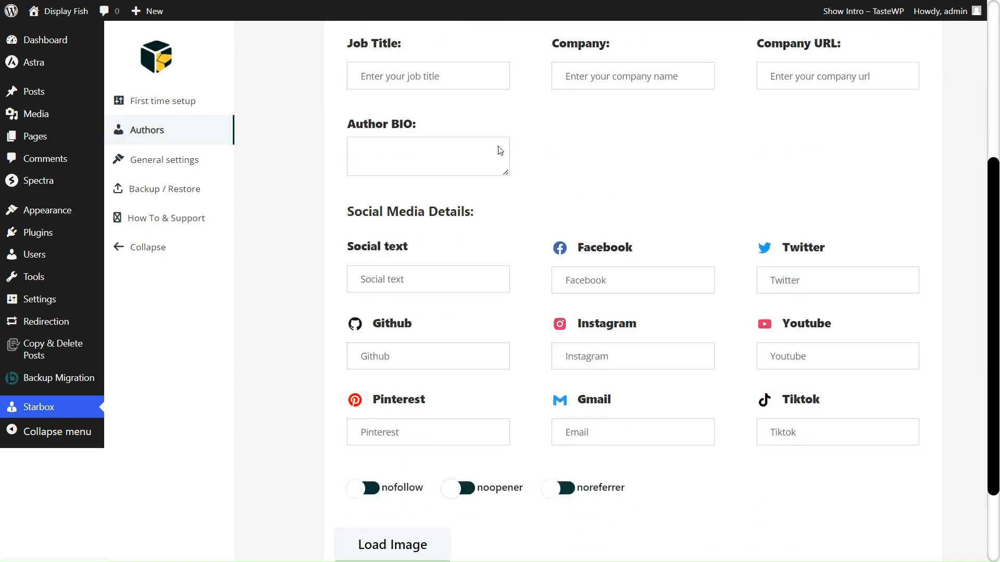
# Step: Open Starbox's general settings and exclude the last listed author from showing author boxes
pyautogui.scroll(7, 499, 151)
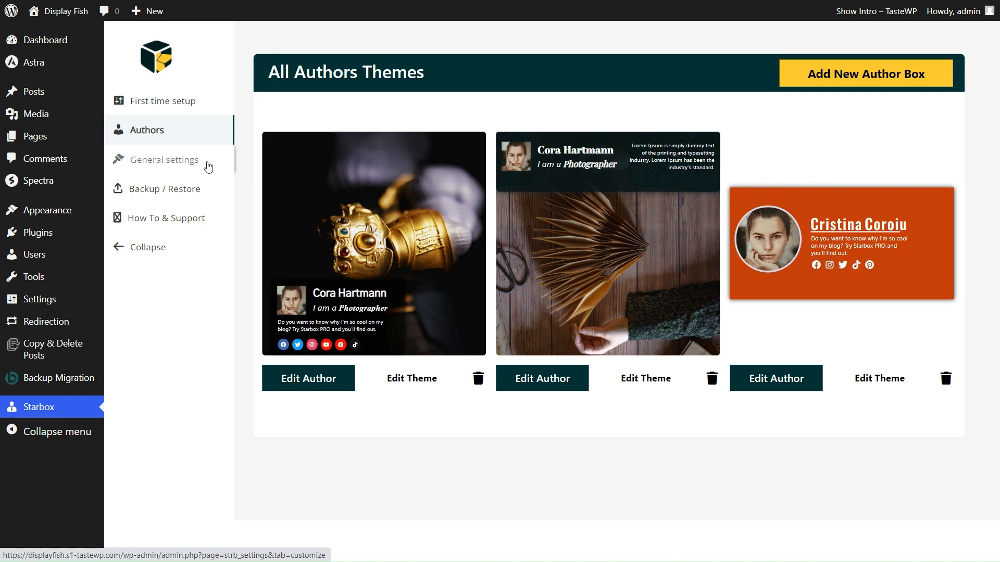
pyautogui.click(172, 162)
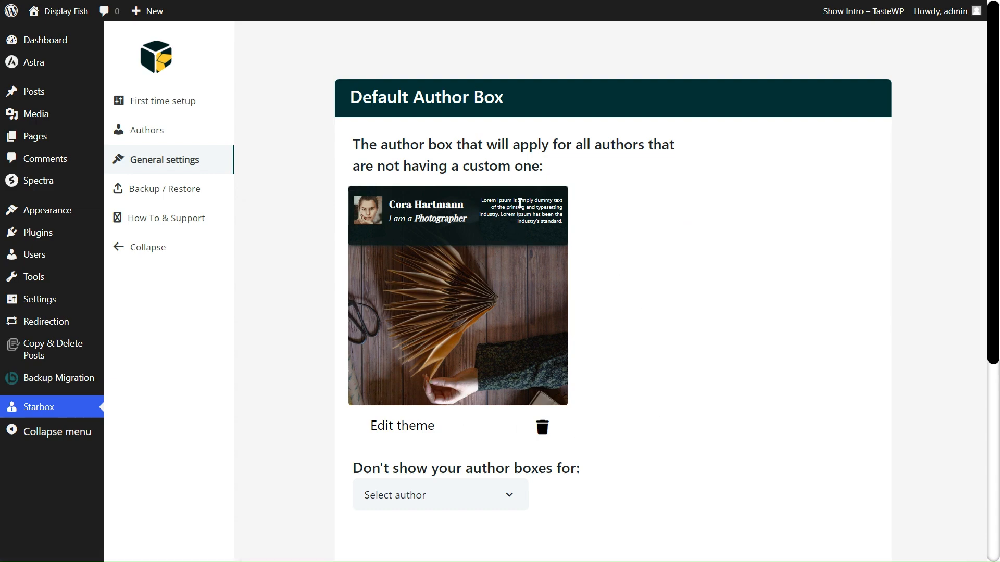
pyautogui.scroll(-4, 519, 203)
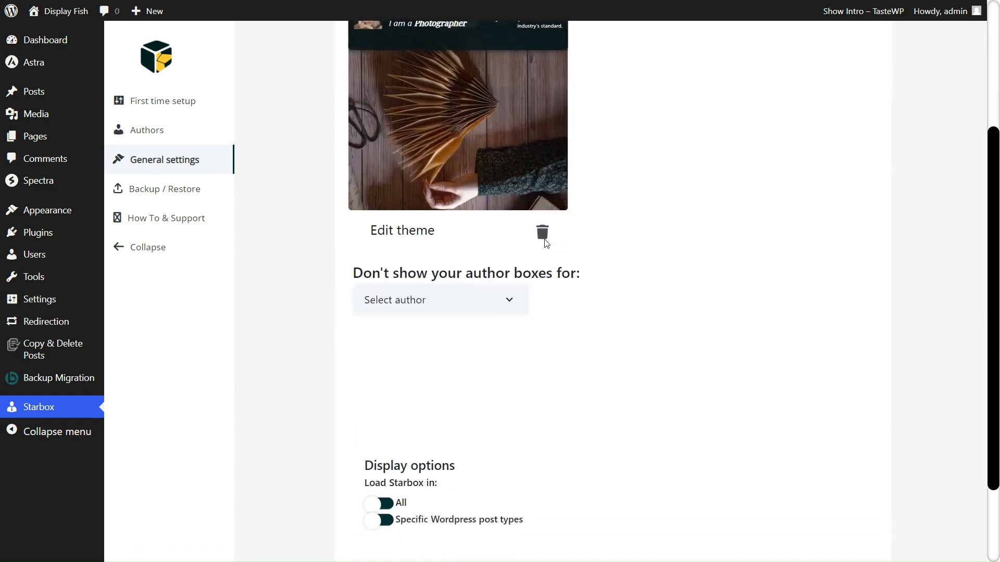
pyautogui.click(496, 305)
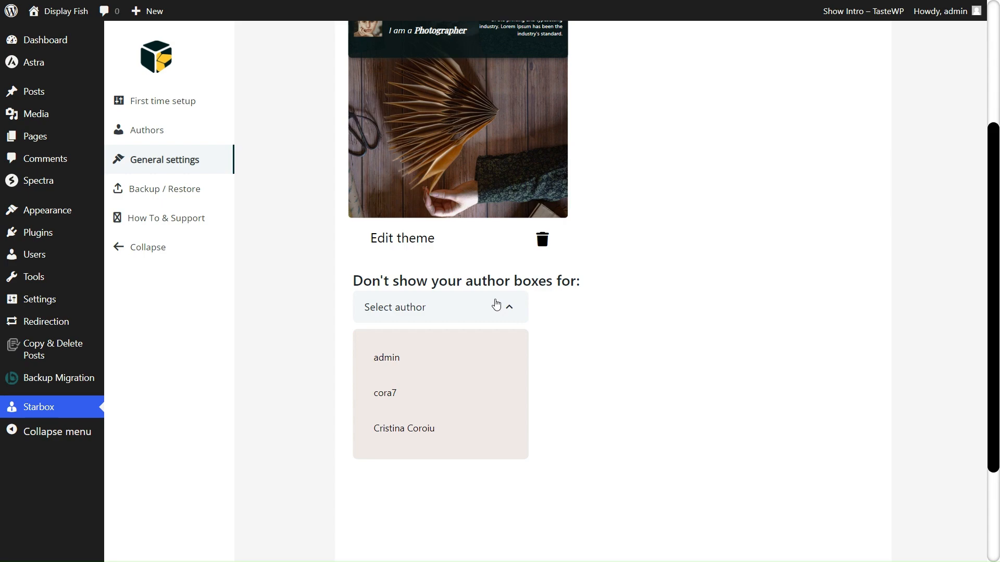
pyautogui.click(448, 427)
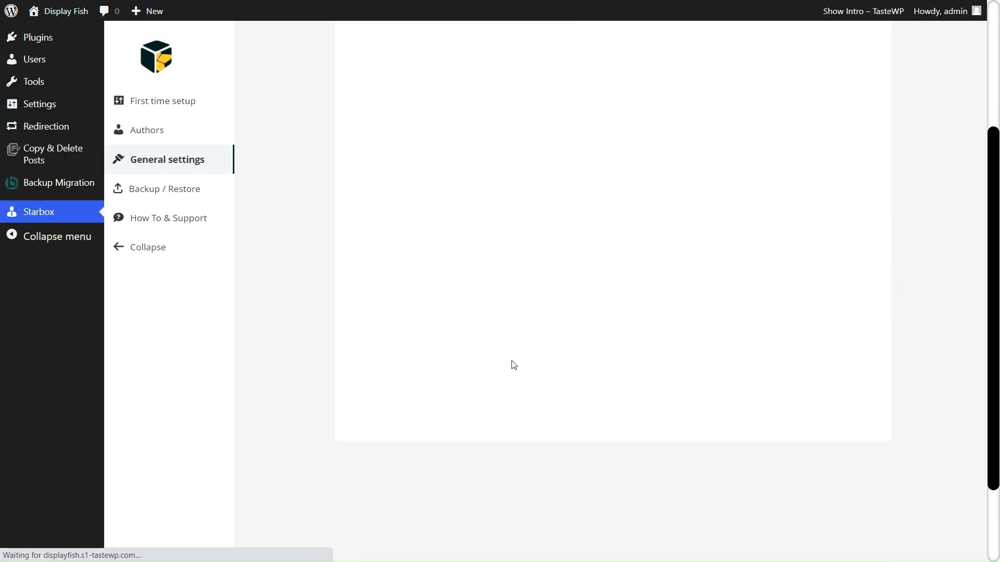
pyautogui.scroll(-2, 513, 364)
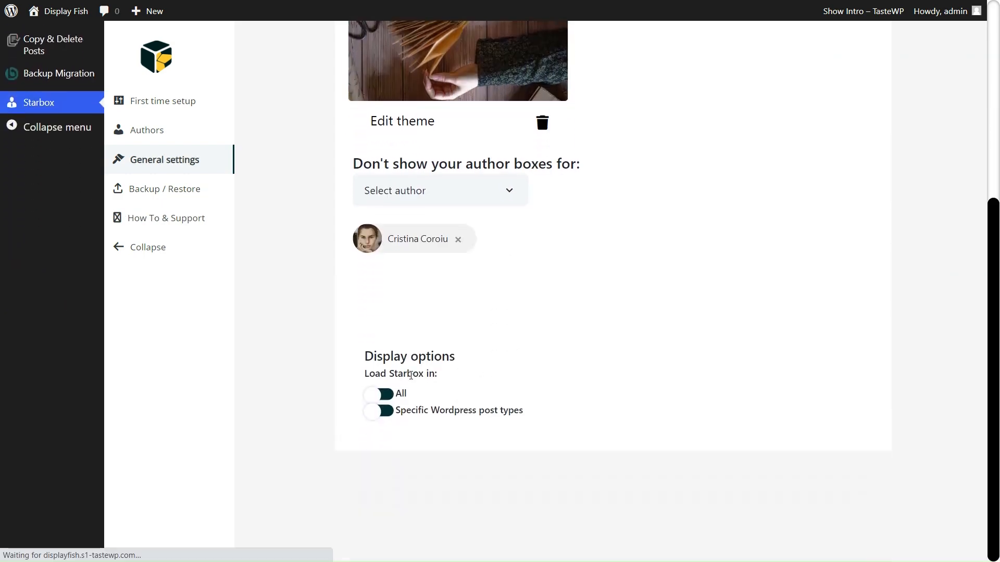
# Step: Start a new author box from the authors overview and select the author it is for
pyautogui.click(144, 131)
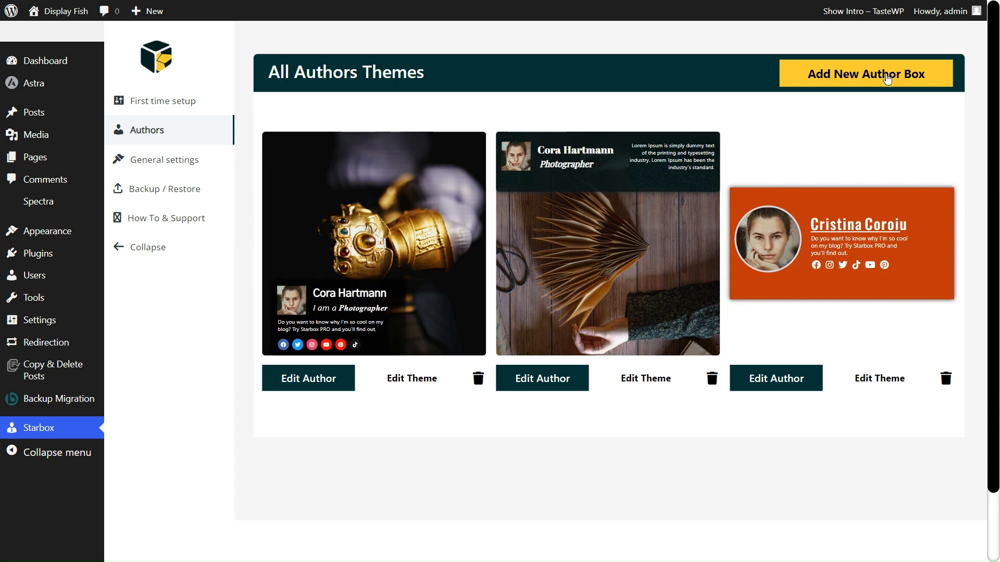
pyautogui.click(890, 78)
pyautogui.click(418, 146)
pyautogui.click(425, 190)
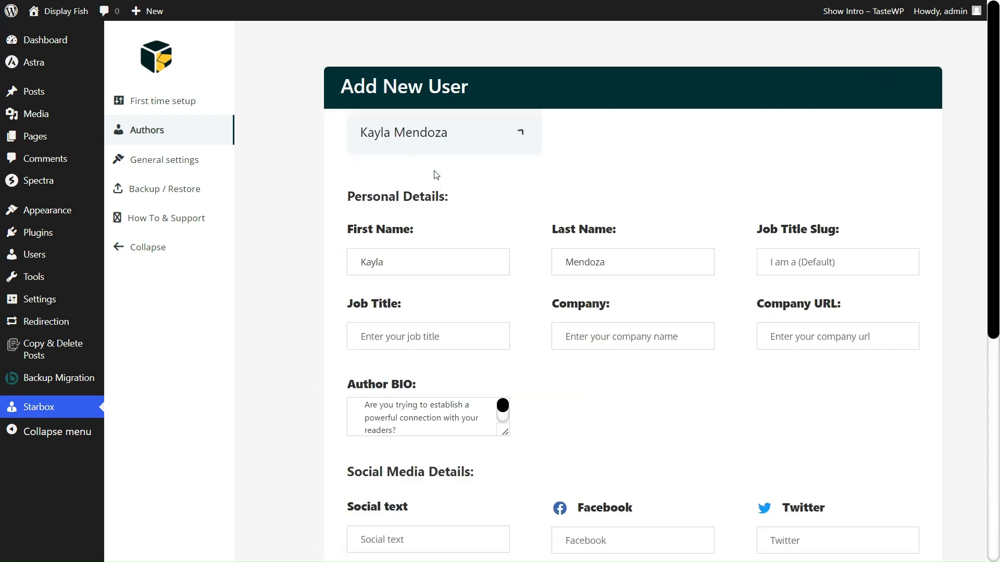
# Step: Set the author's job title slug to "I am a" and the job title to "Photographer"
pyautogui.click(813, 257)
pyautogui.write('I am a')
pyautogui.click(455, 336)
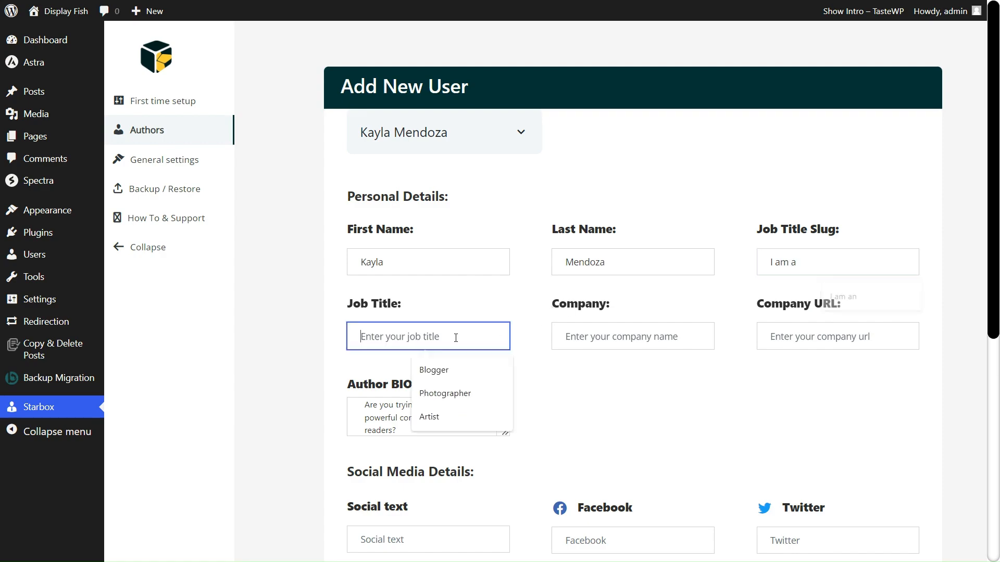
pyautogui.write('Ph')
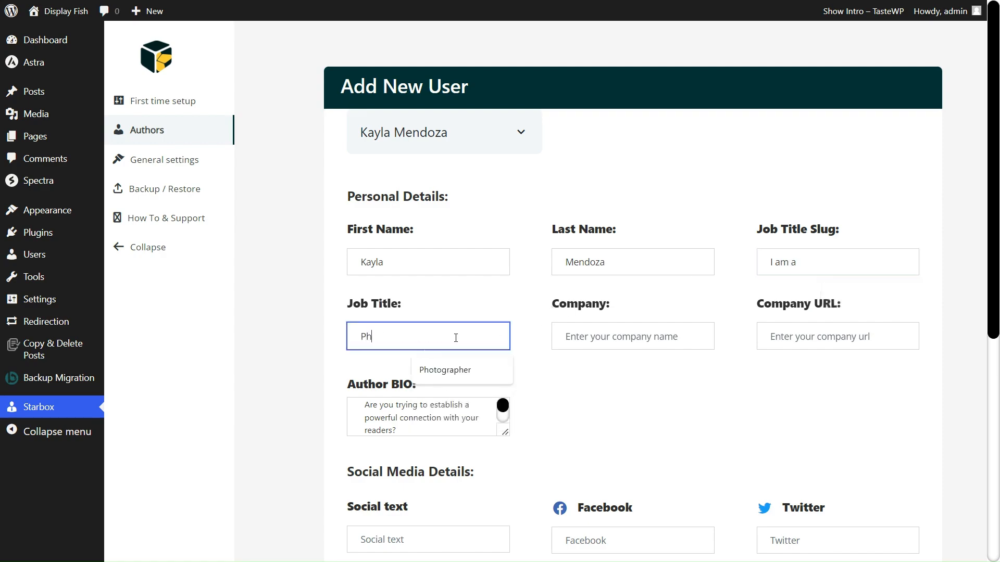
pyautogui.click(450, 371)
# Step: Enter the placeholder "a" for the author's Facebook, Twitter, Instagram, Pinterest and Tiktok profiles
pyautogui.scroll(-5, 625, 385)
pyautogui.click(598, 276)
pyautogui.write('a')
pyautogui.click(810, 285)
pyautogui.write('a')
pyautogui.click(594, 358)
pyautogui.write('a')
pyautogui.click(469, 402)
pyautogui.click(429, 430)
pyautogui.write('a')
pyautogui.click(812, 432)
pyautogui.write('a')
pyautogui.click(725, 504)
# Step: Load the media library photo of the woman against a red background as the author's image and continue to the theme gallery
pyautogui.scroll(-3, 726, 504)
pyautogui.click(405, 436)
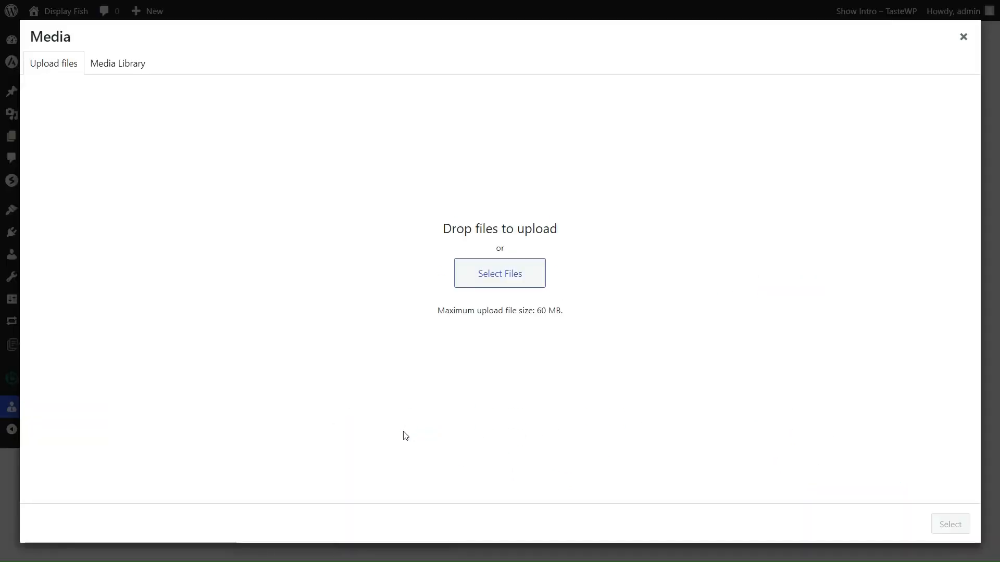
pyautogui.click(111, 63)
pyautogui.click(182, 205)
pyautogui.click(932, 531)
pyautogui.click(843, 501)
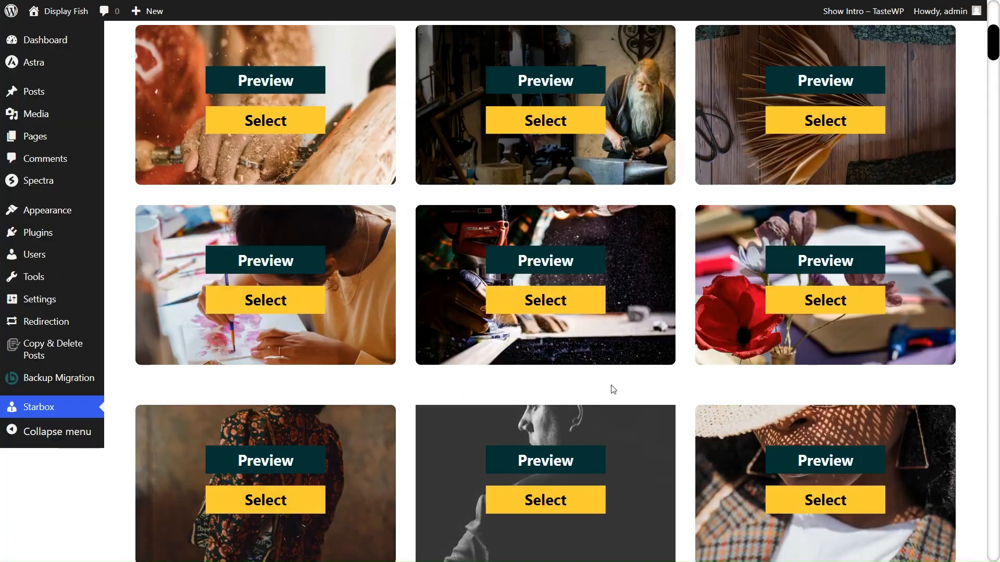
# Step: Filter the theme gallery by the Photography blogger type
pyautogui.scroll(8, 614, 390)
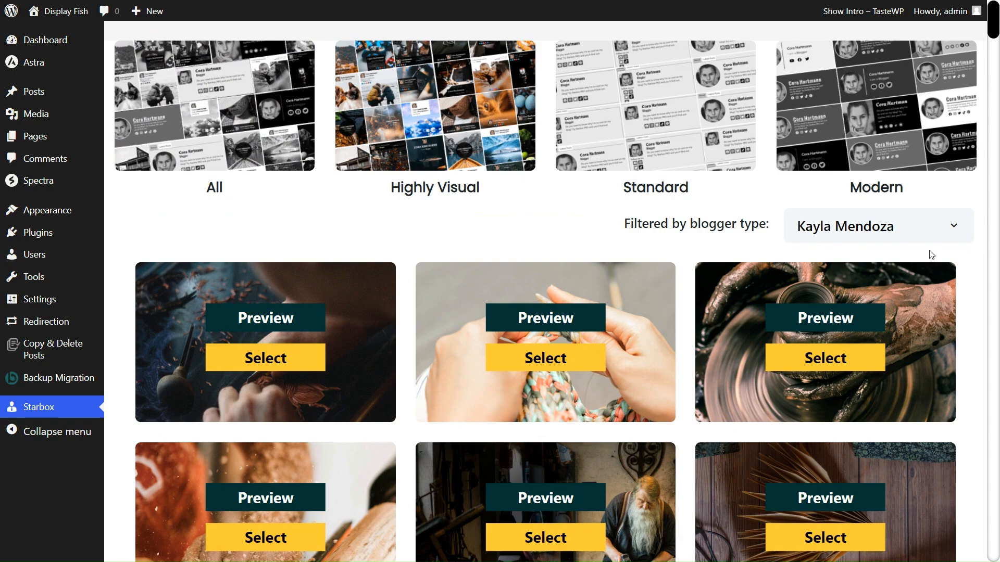
pyautogui.click(901, 233)
pyautogui.scroll(-3, 883, 427)
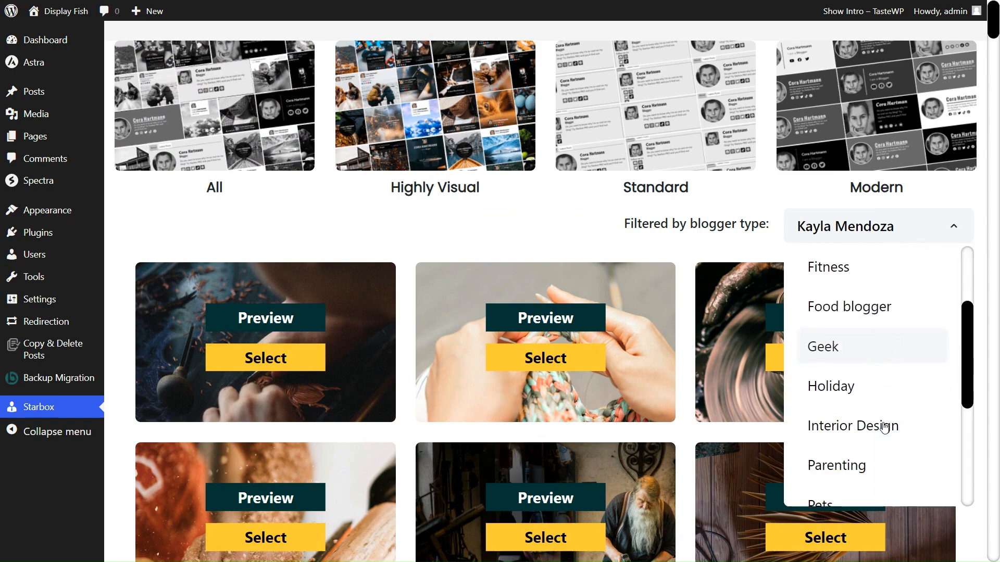
pyautogui.scroll(-3, 883, 426)
pyautogui.click(884, 415)
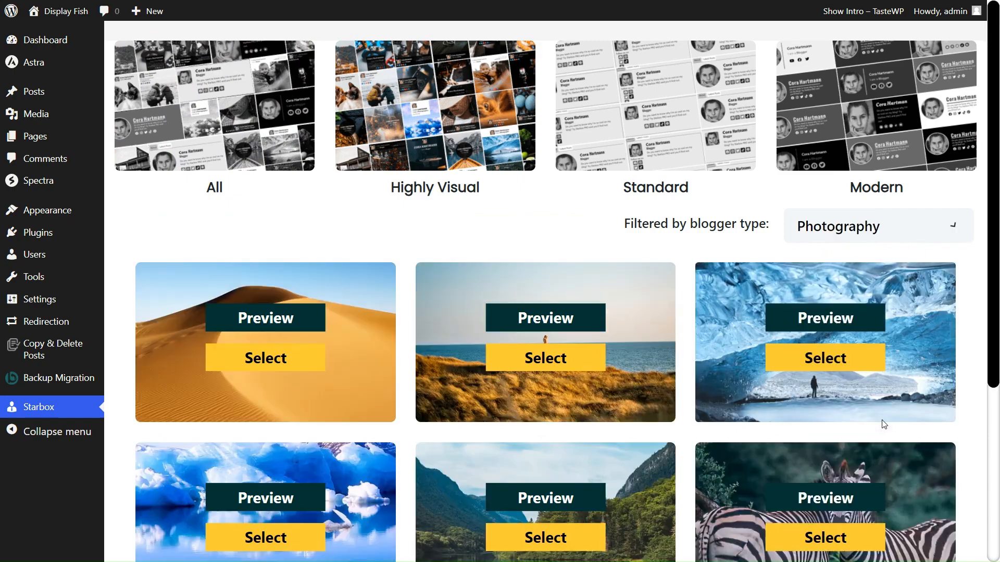
# Step: Preview the theme with the grassy coastal dune, browse its layouts and select the theme with the author panel low on the image
pyautogui.click(570, 318)
pyautogui.scroll(-1, 573, 323)
pyautogui.click(400, 415)
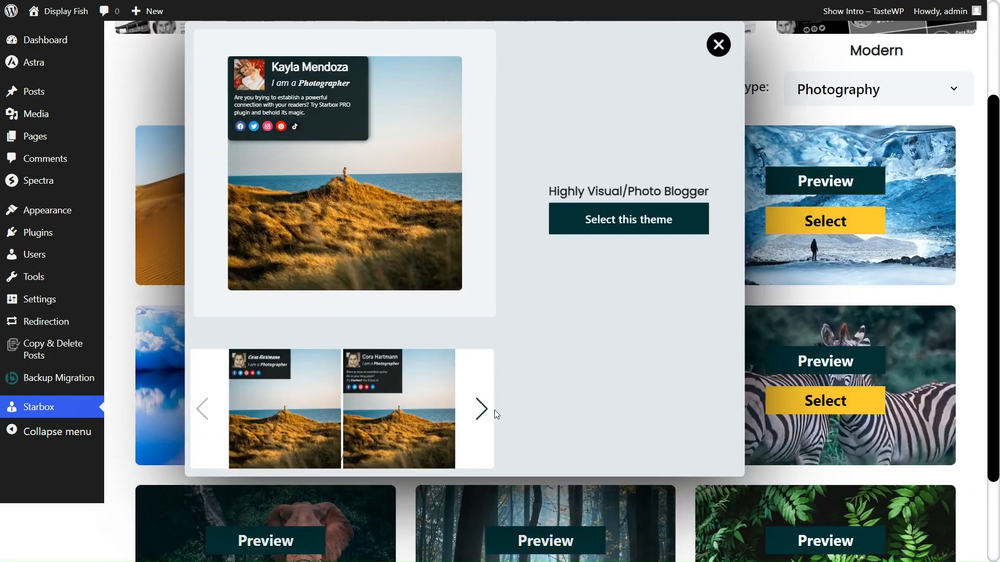
pyautogui.click(482, 409)
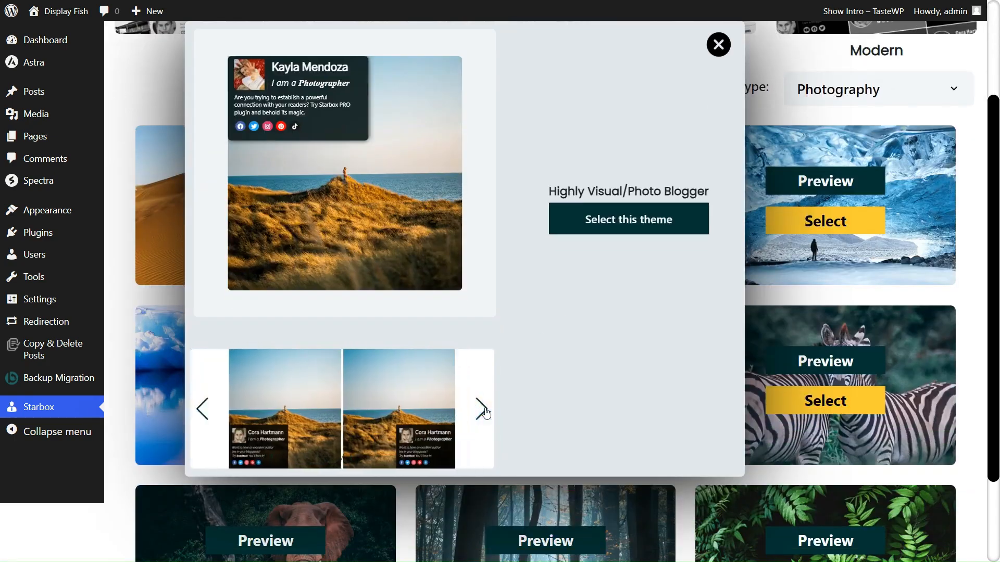
pyautogui.click(481, 412)
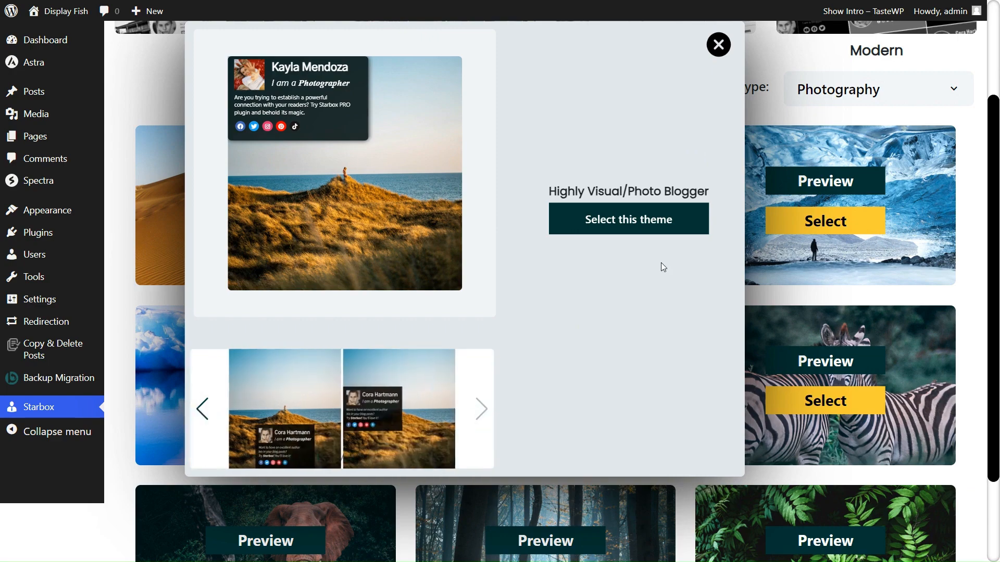
pyautogui.click(650, 219)
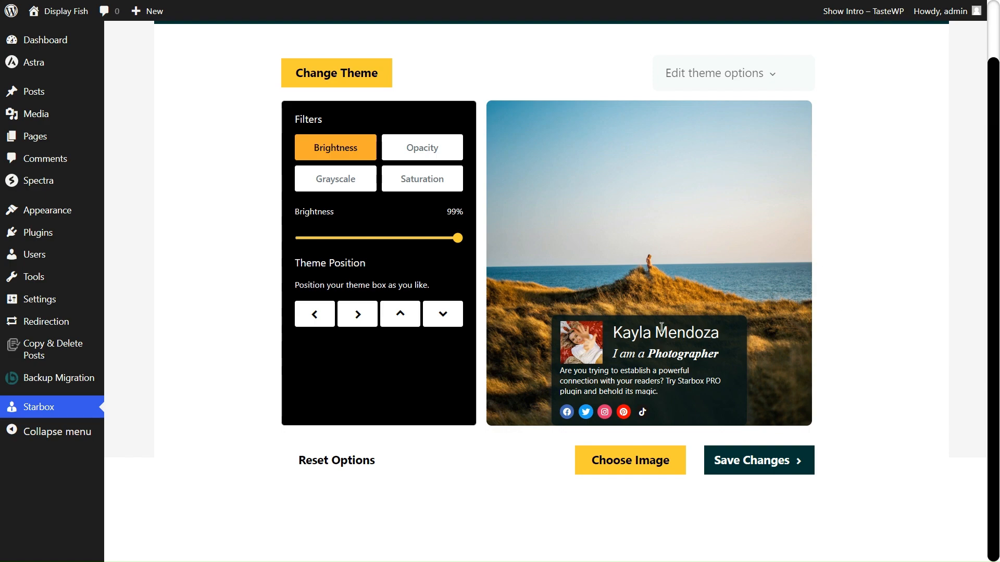
# Step: Replace the theme's background with Starbox-PRO-instagram-post-2.gif from the media library and save the theme changes
pyautogui.click(626, 455)
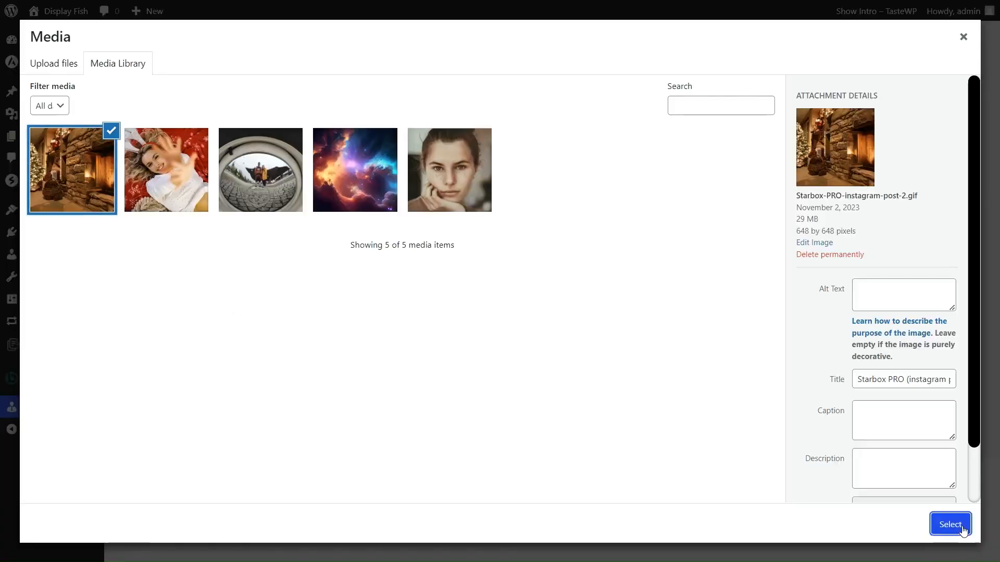
pyautogui.click(961, 529)
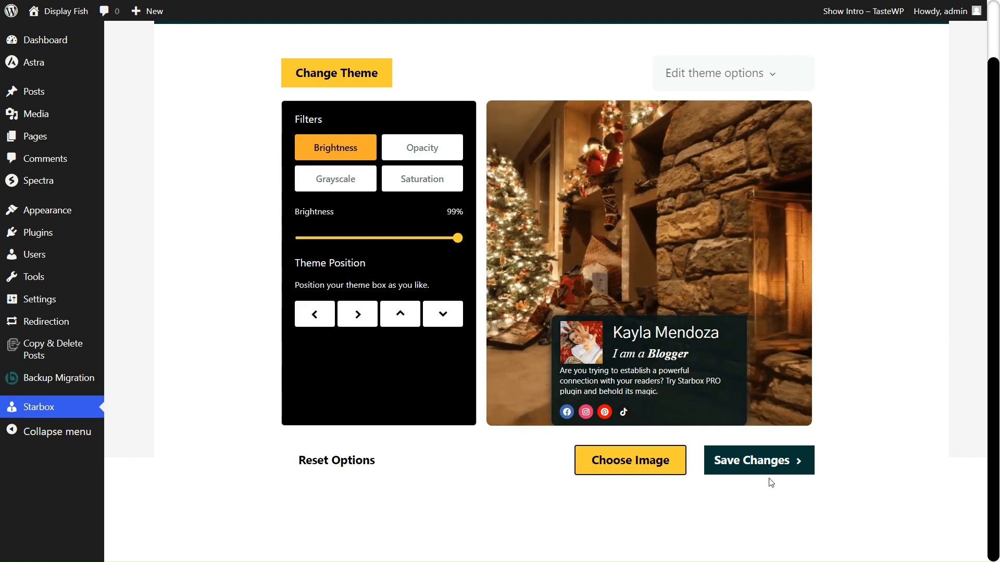
pyautogui.click(761, 464)
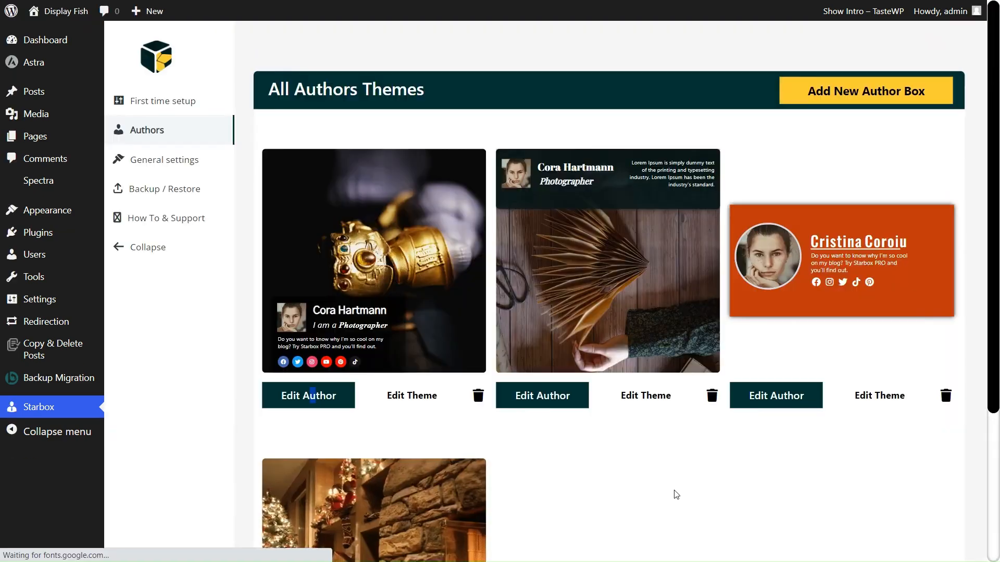
# Step: Examine the new box among the authors' themes and the author boxes on the mental health awareness and regular exercise posts
pyautogui.scroll(-4, 674, 493)
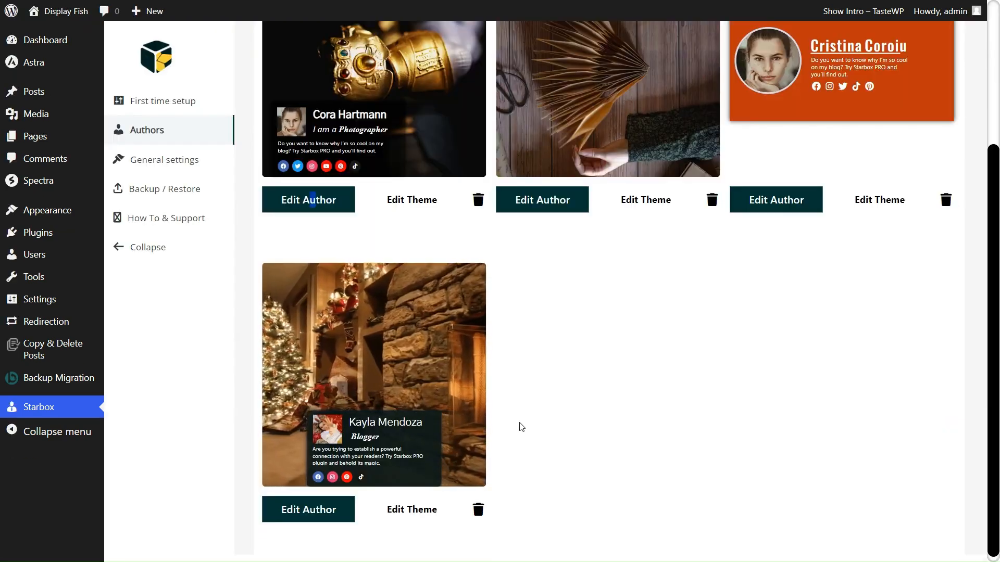
pyautogui.scroll(4, 526, 424)
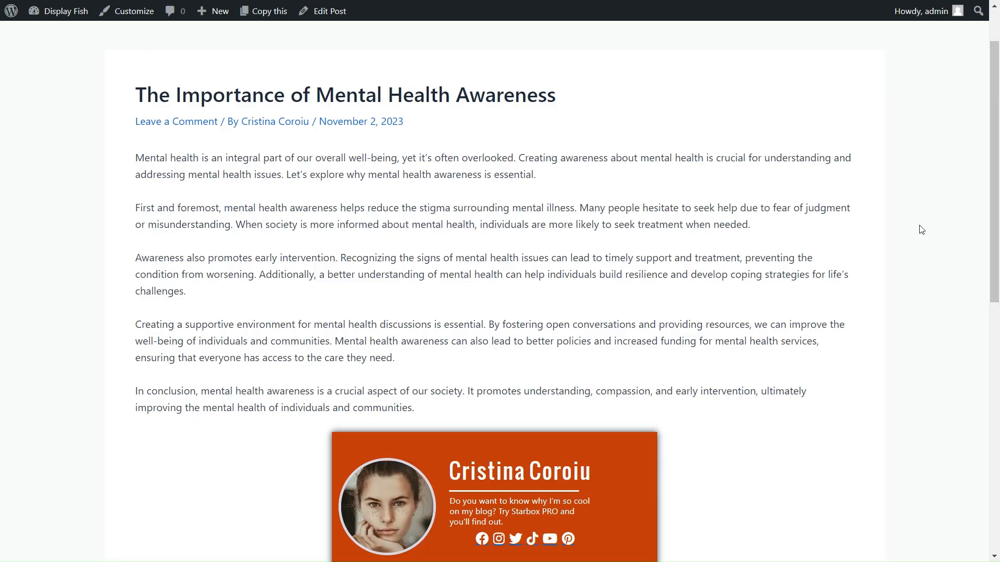
pyautogui.scroll(-2, 919, 229)
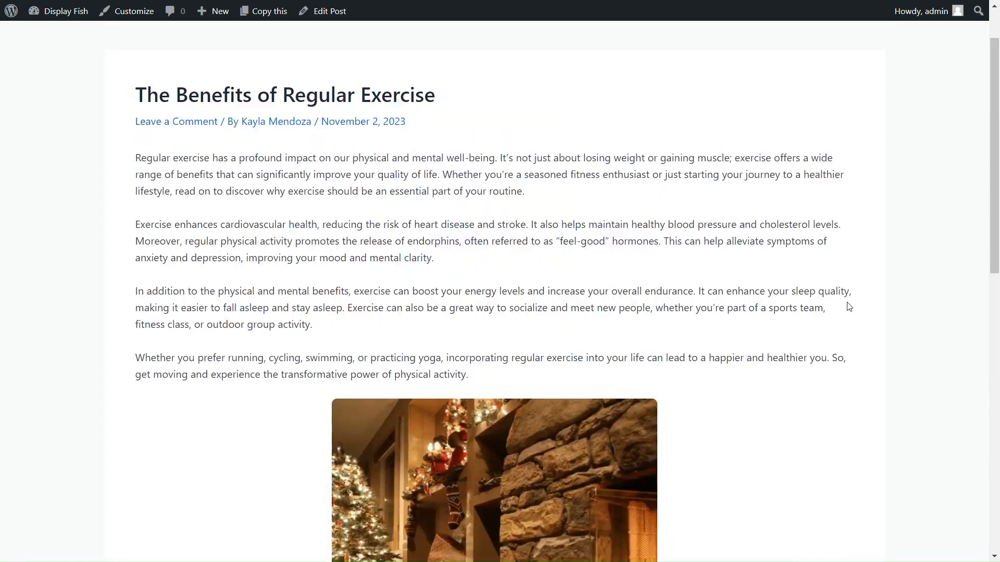
pyautogui.scroll(-5, 849, 308)
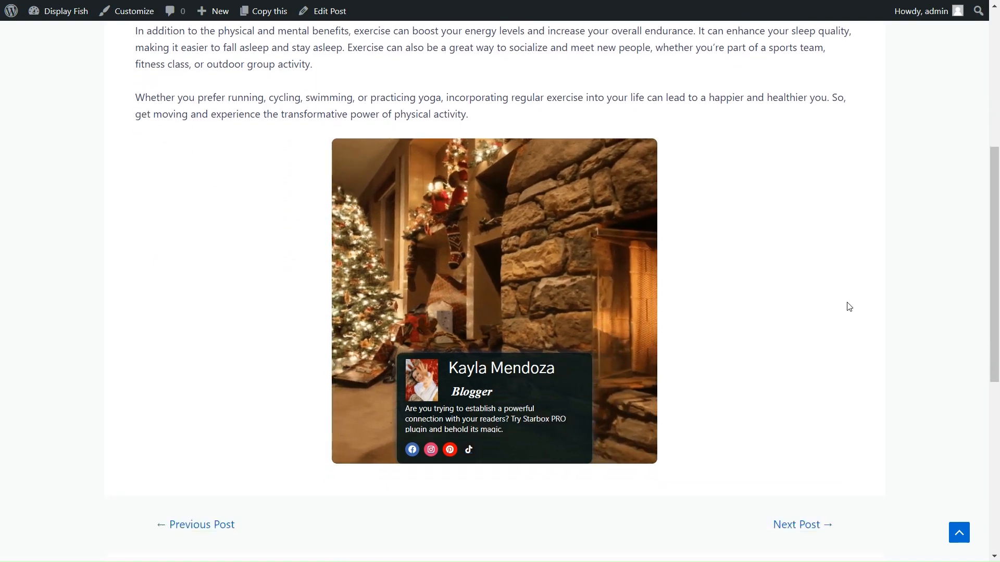